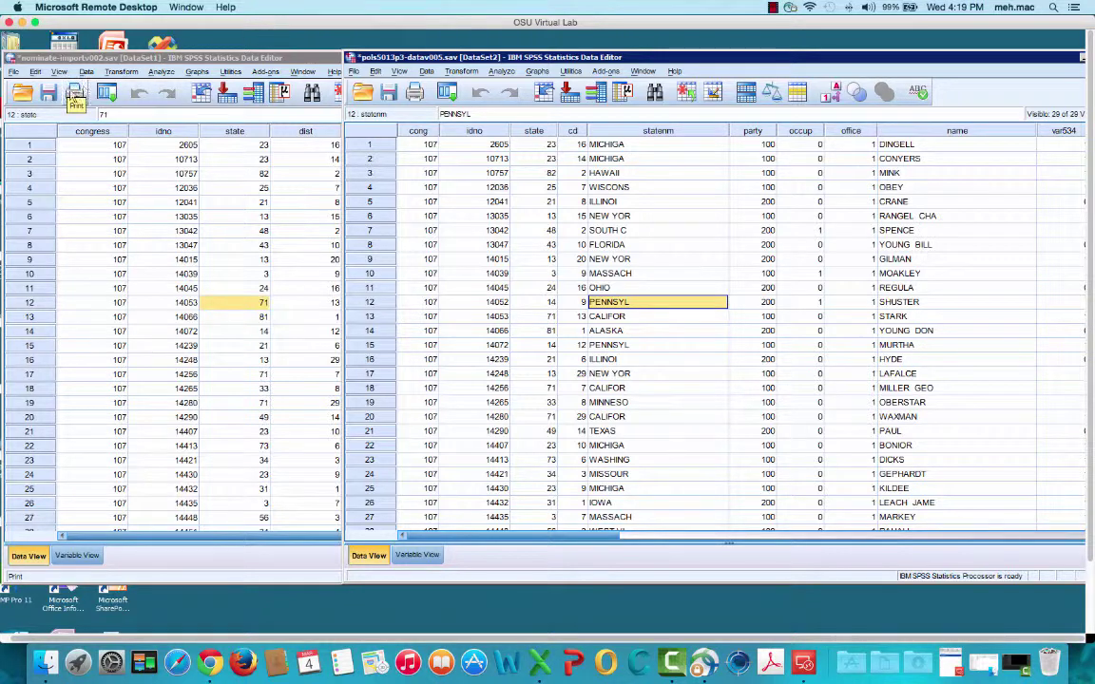
Save the nominate-importv002 dataset, and save the pols5013p3-datav005 dataset under the new name pols5013p3-datav006.sav
click(49, 96)
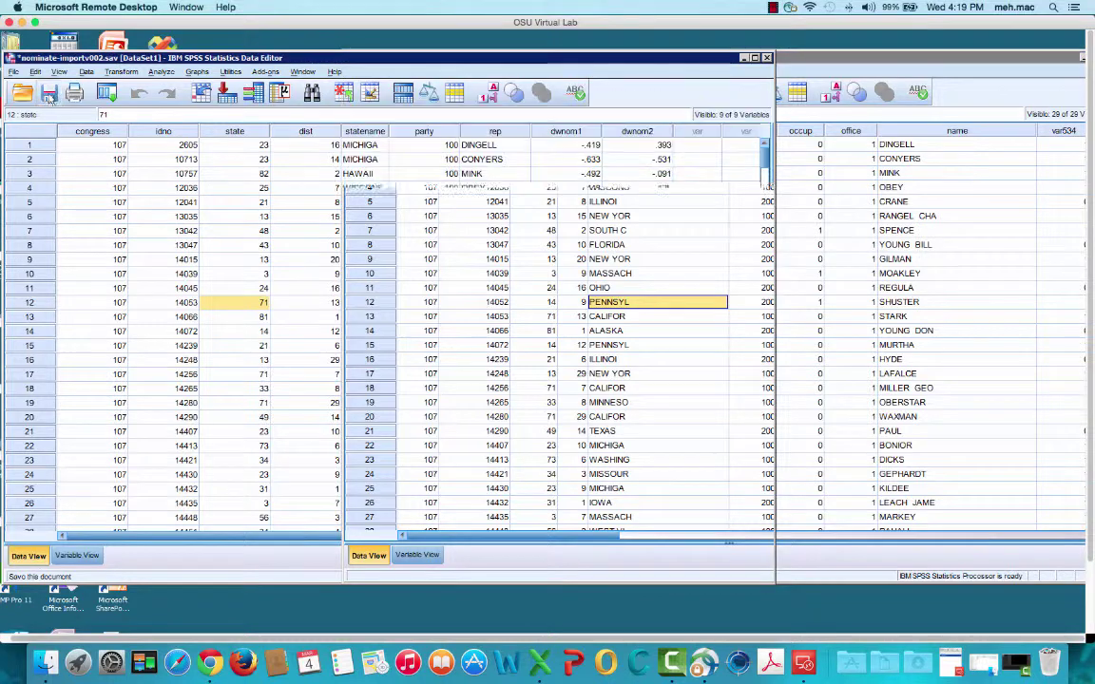
click(861, 59)
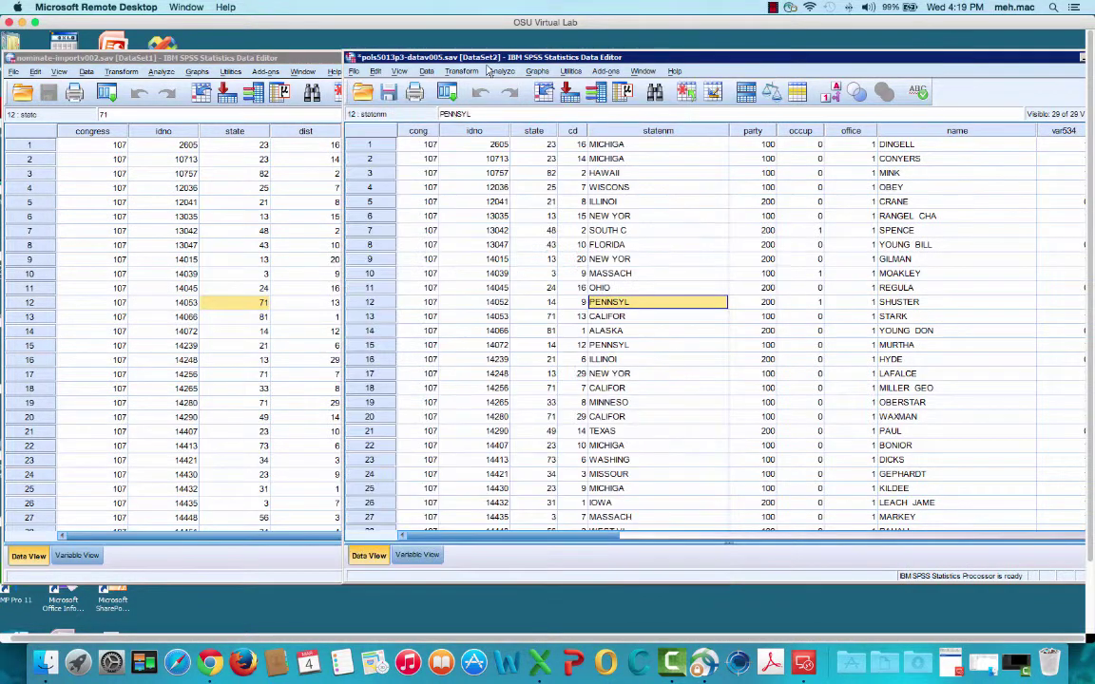
click(357, 73)
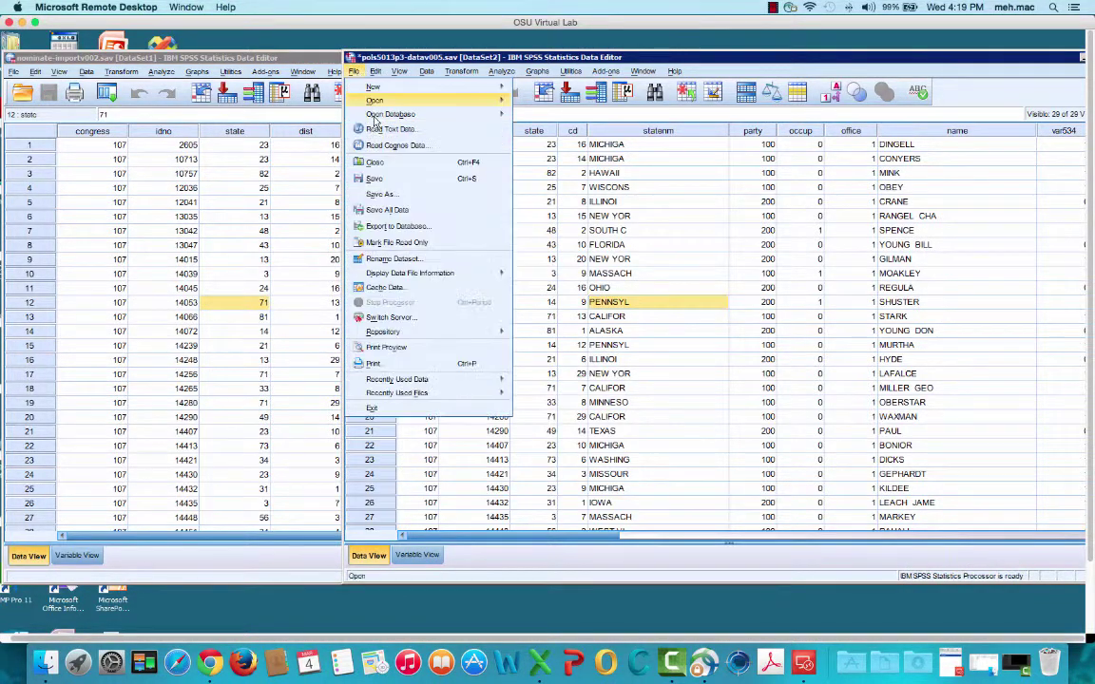
click(428, 194)
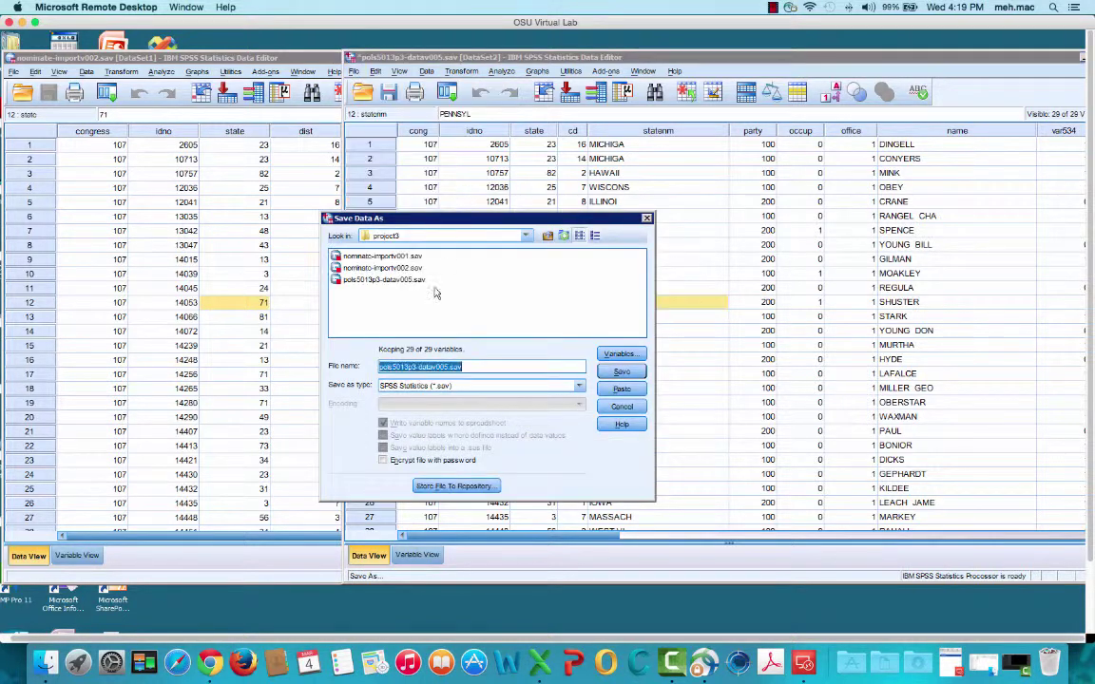
key(End)
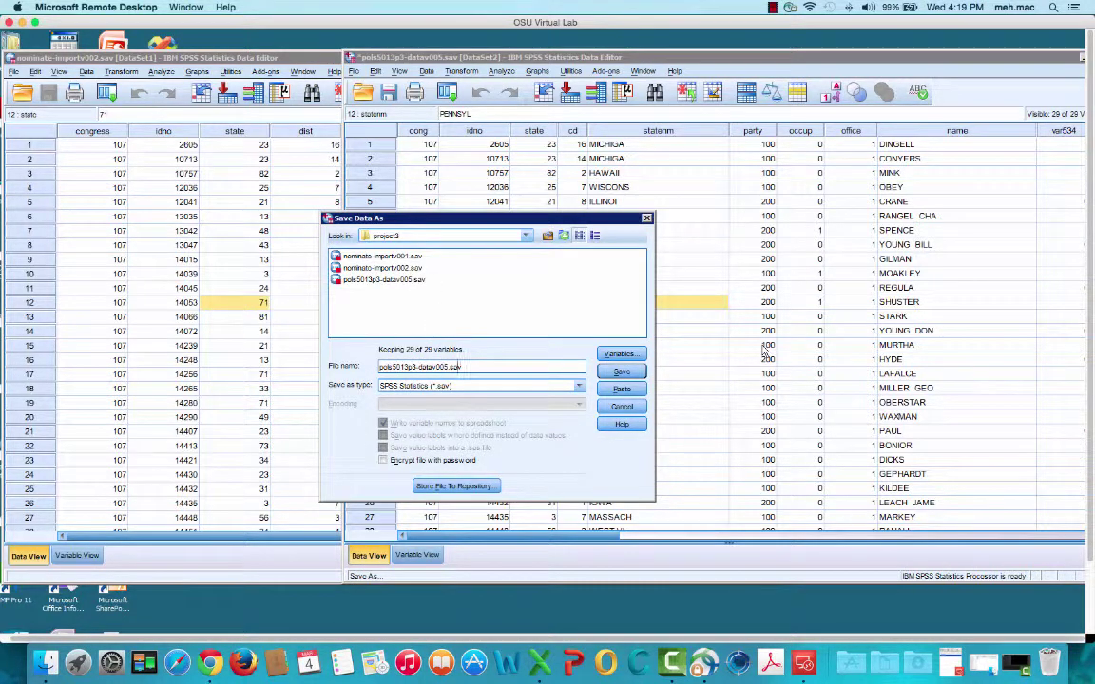
key(Left)
key(Left)
key(Left)
key(Left)
key(Return)
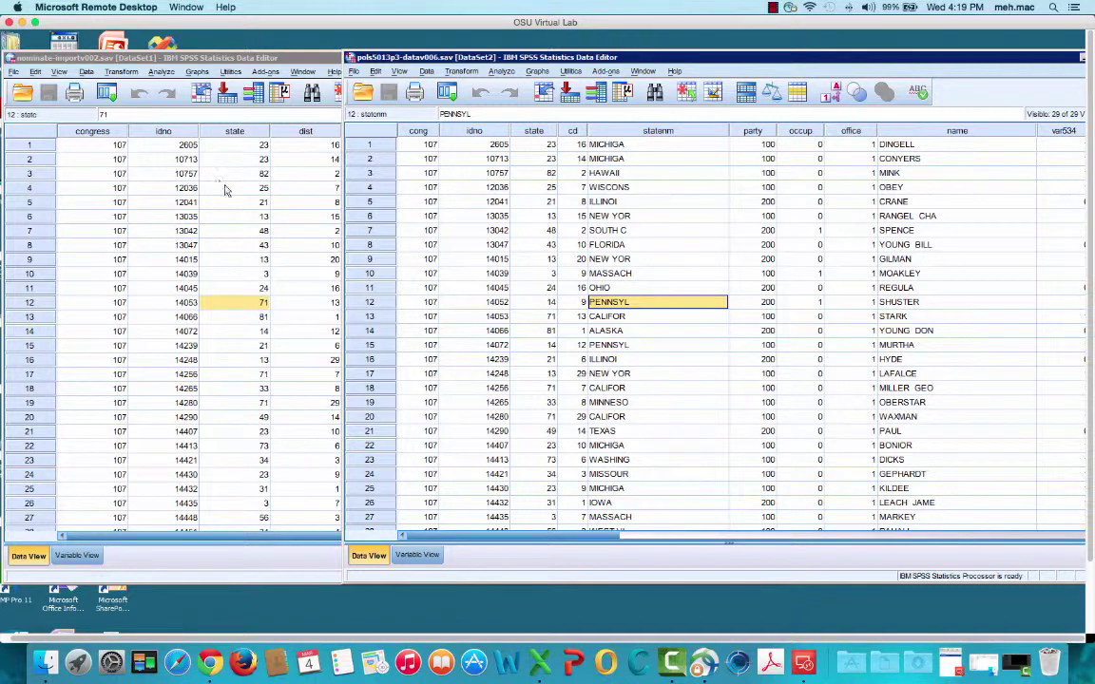
Sort the cases of both the nominate-importv002 and pols5013p3-datav006 datasets by idno in ascending order
click(171, 136)
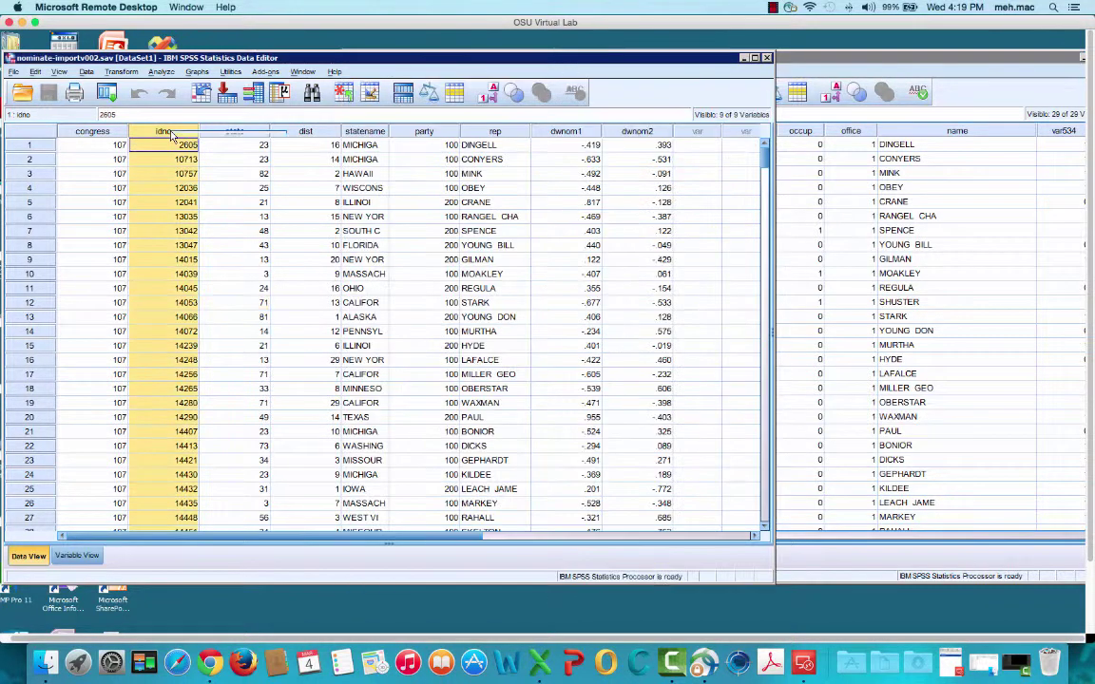
right_click(171, 135)
click(180, 198)
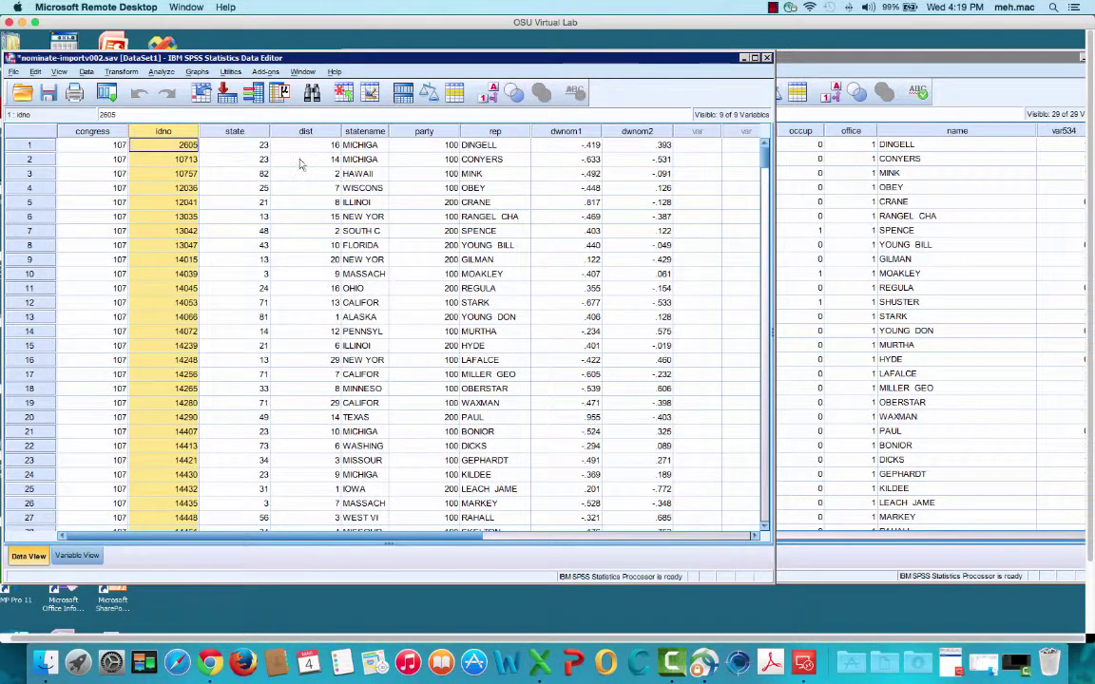
click(867, 74)
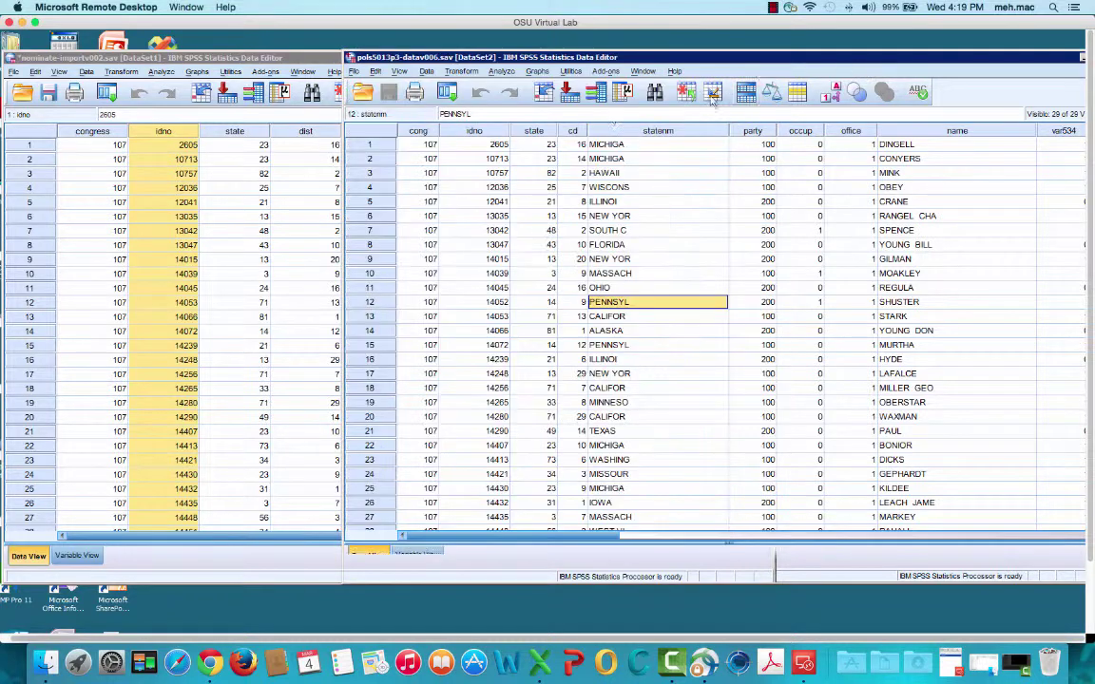
click(467, 133)
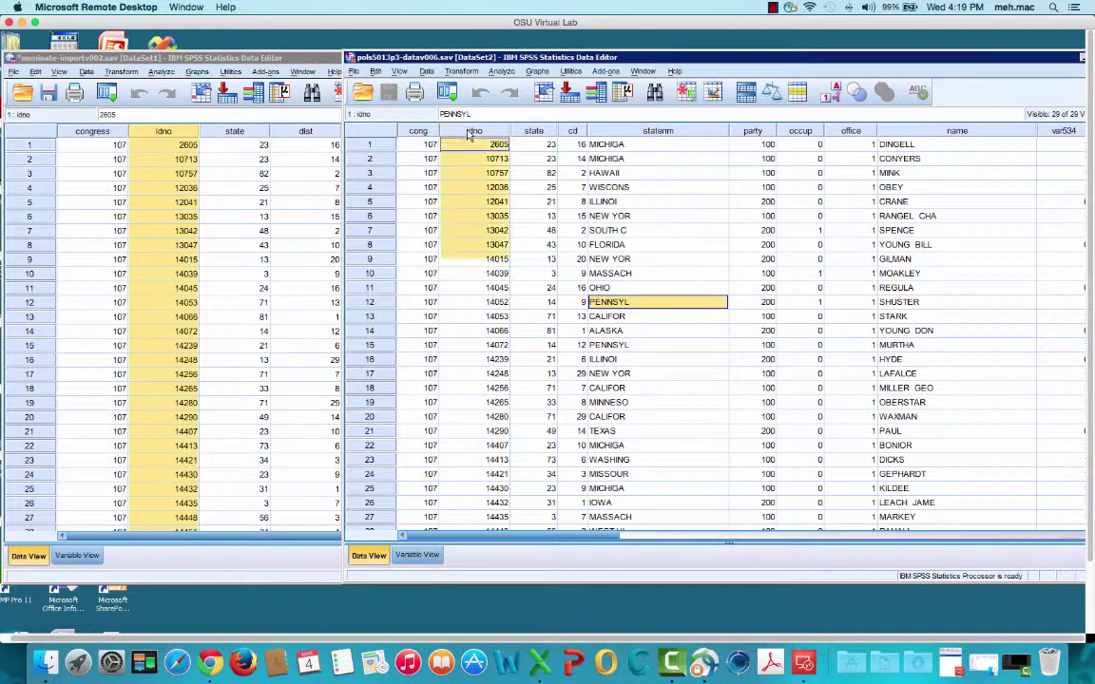
right_click(468, 133)
click(518, 217)
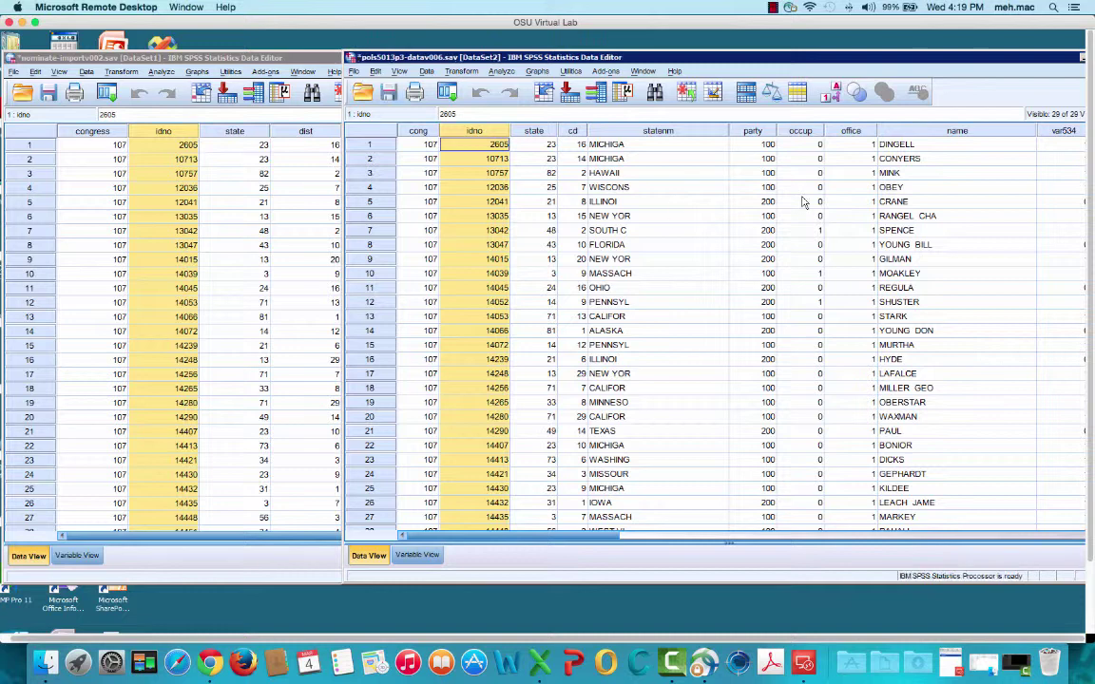
Start an Add Variables merge into pols5013p3-datav006, using the open dataset nominate-importv002.sav as the source
click(671, 173)
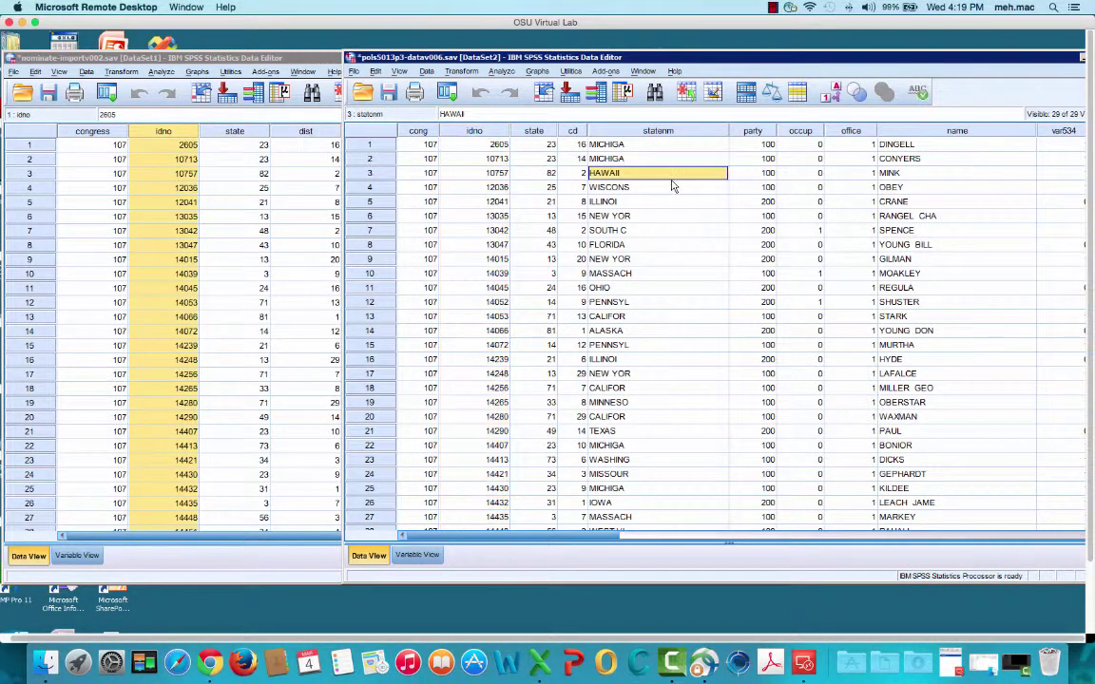
click(573, 114)
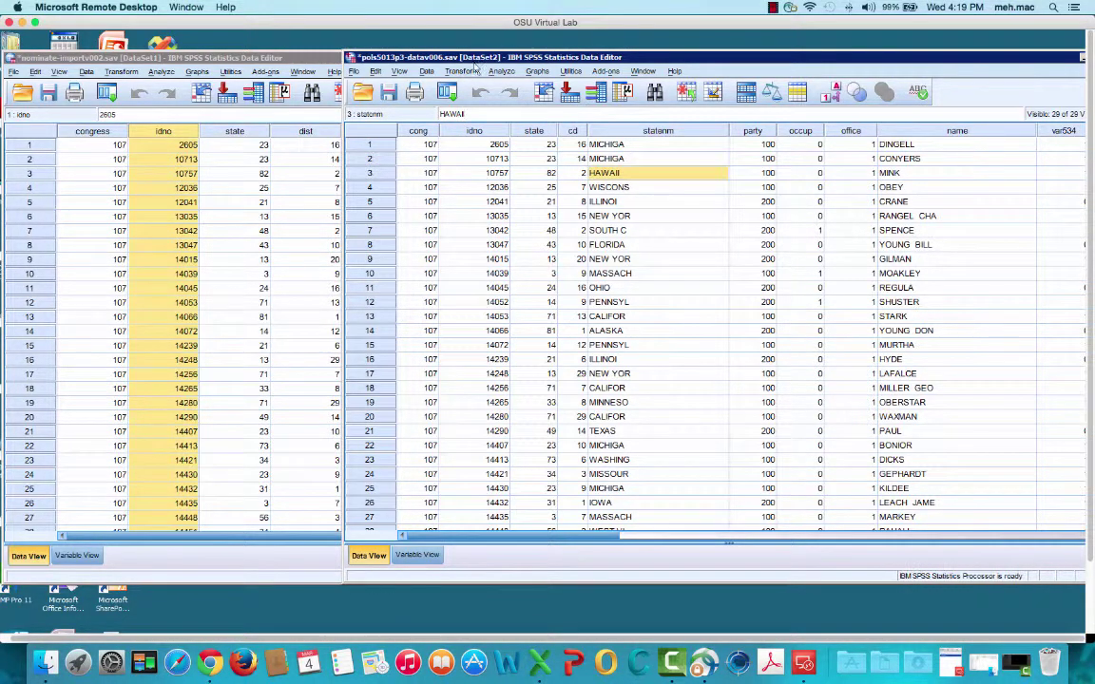
click(428, 72)
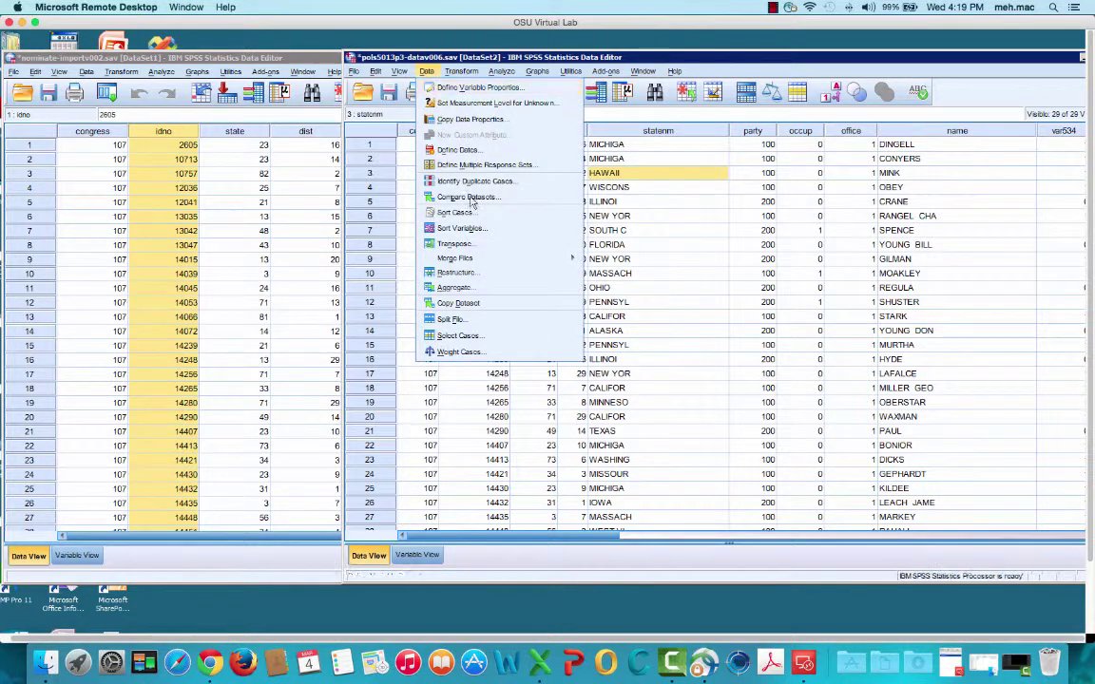
mouse_move(482, 261)
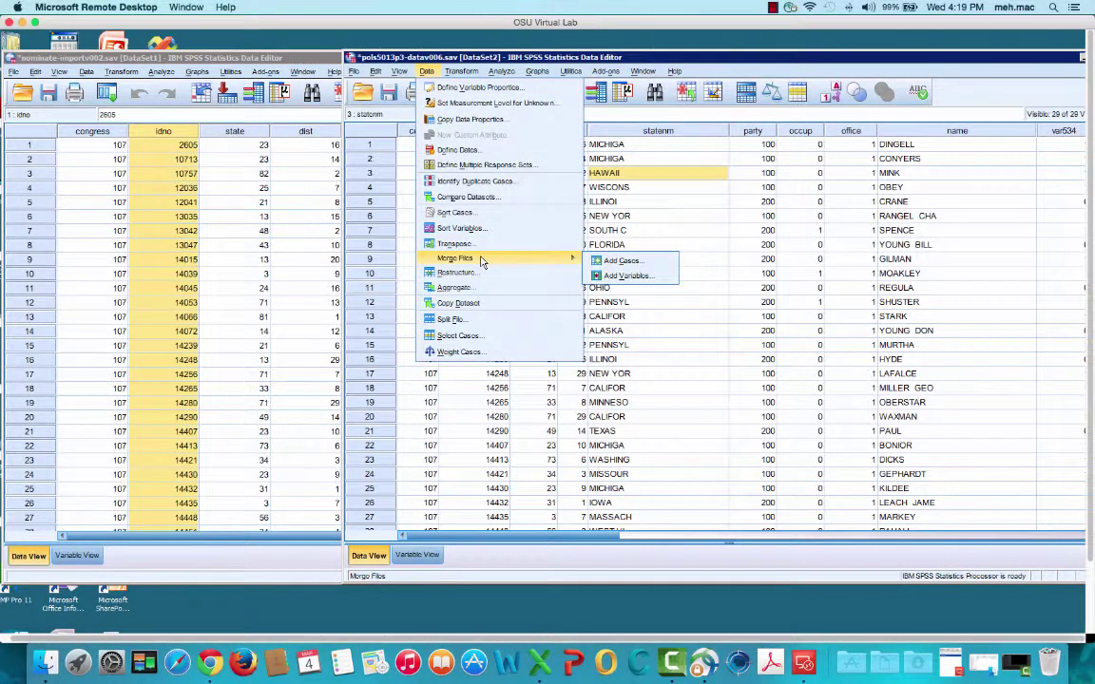
click(620, 276)
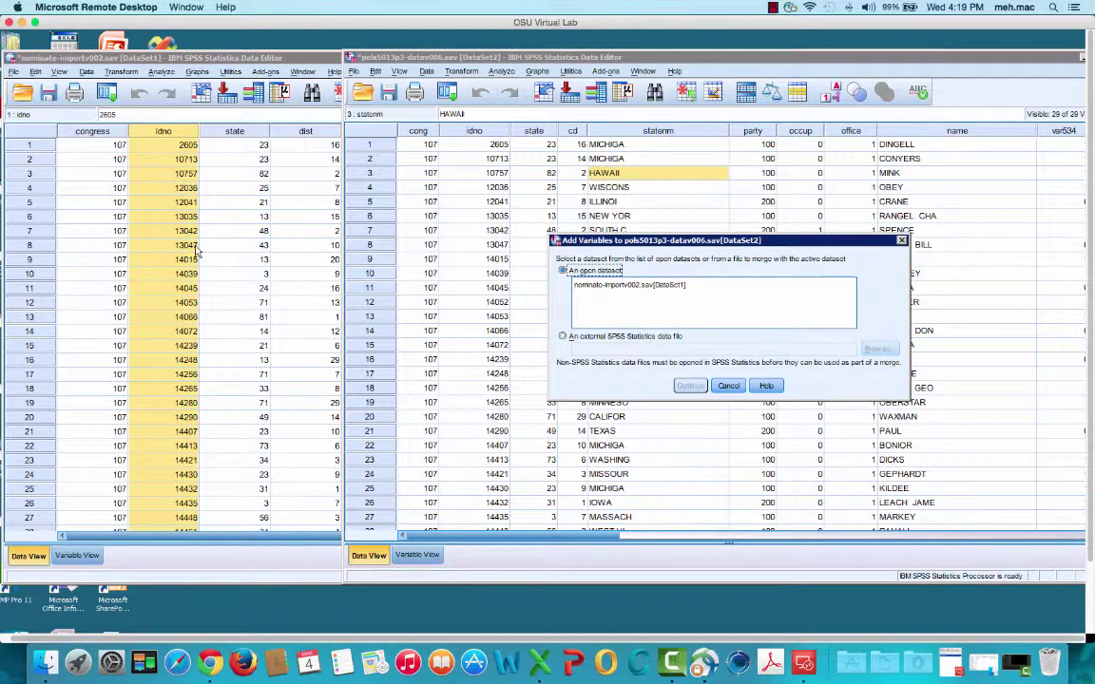
click(608, 286)
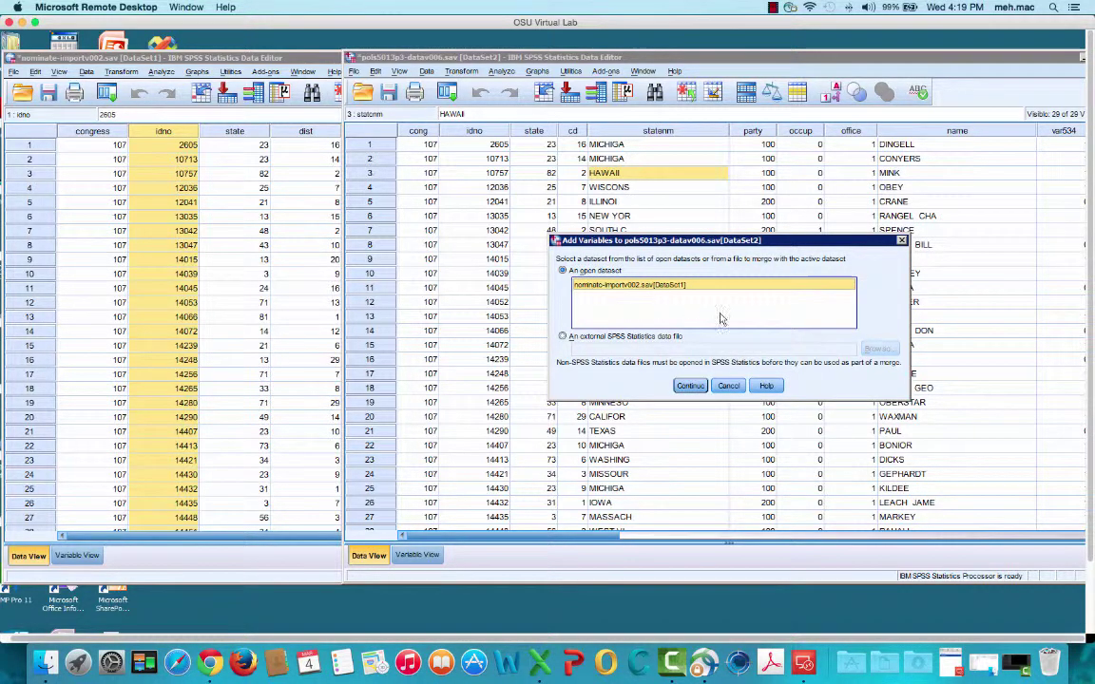
click(691, 386)
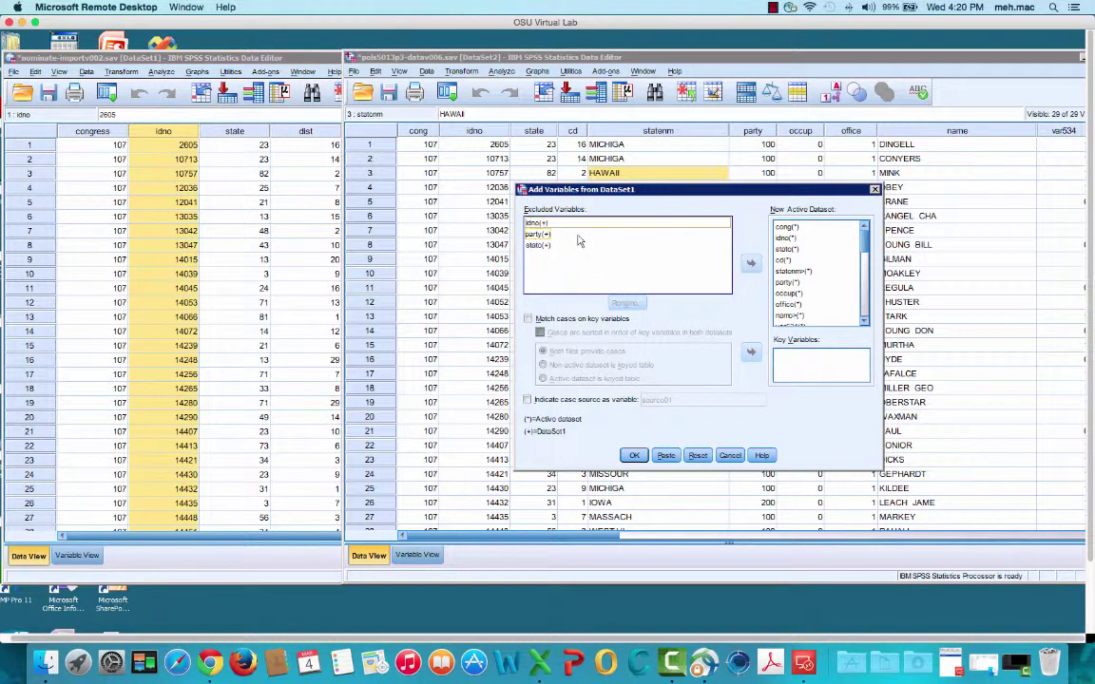
Match cases on the key variable idno, with cases sorted in both datasets and both files providing cases
click(537, 222)
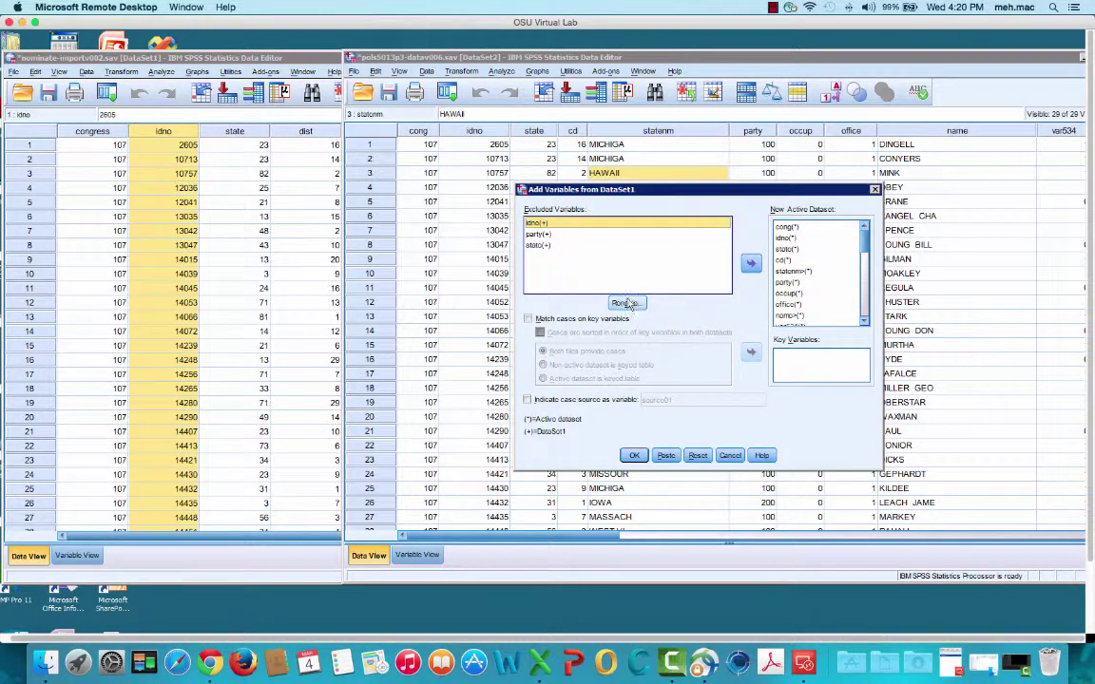
click(530, 320)
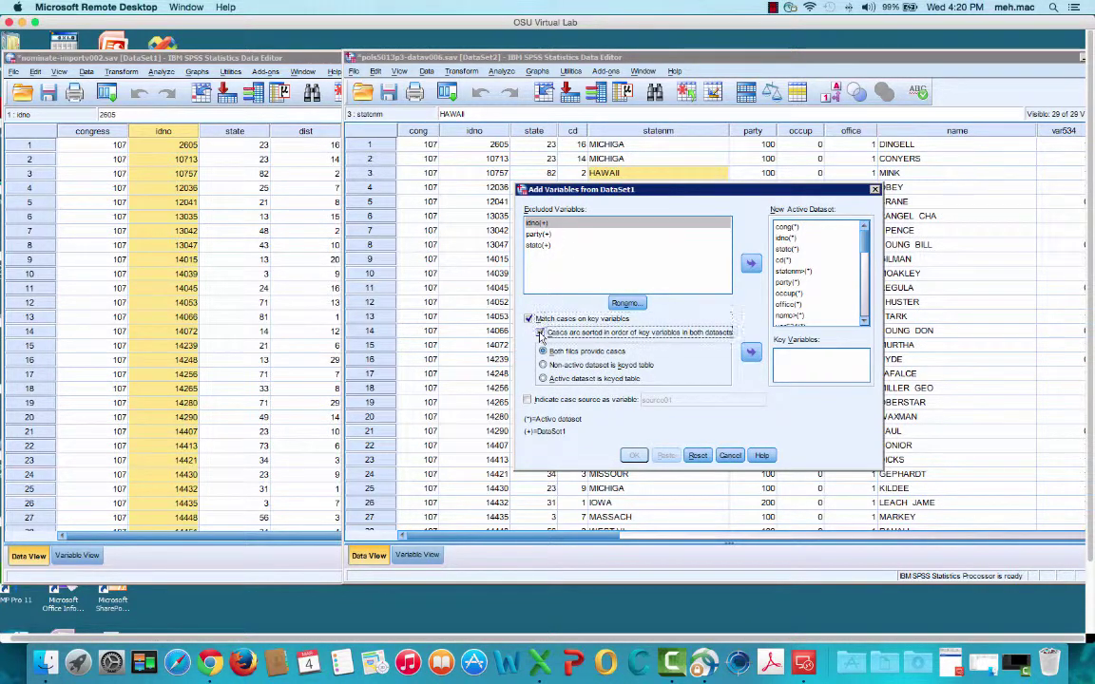
click(642, 334)
click(543, 352)
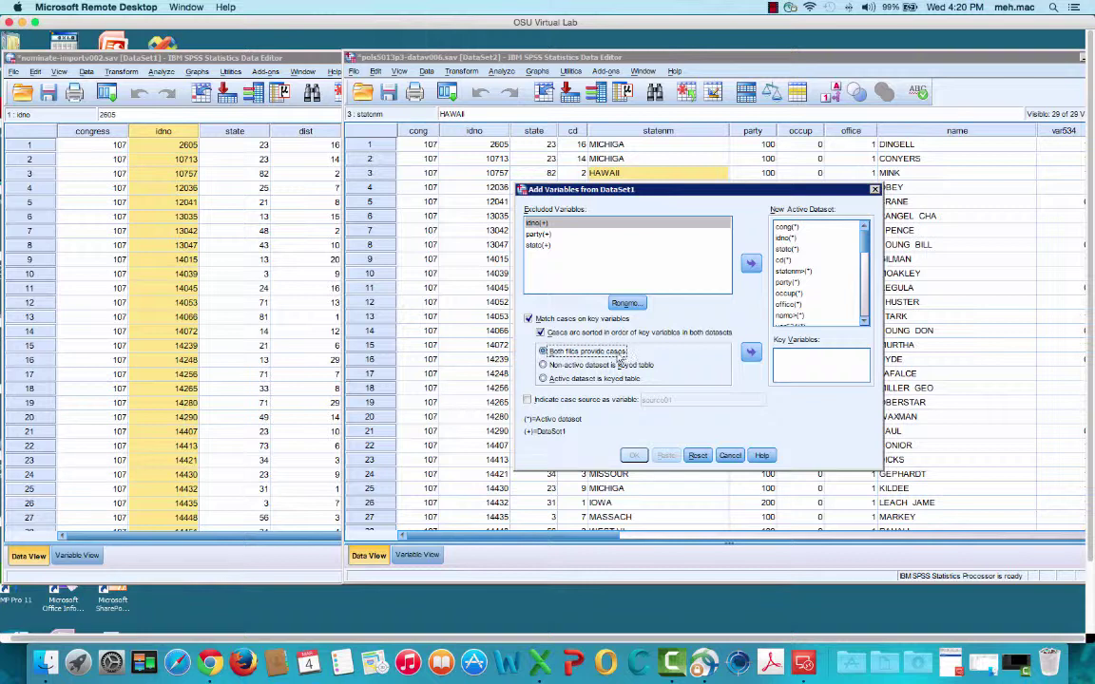
click(751, 354)
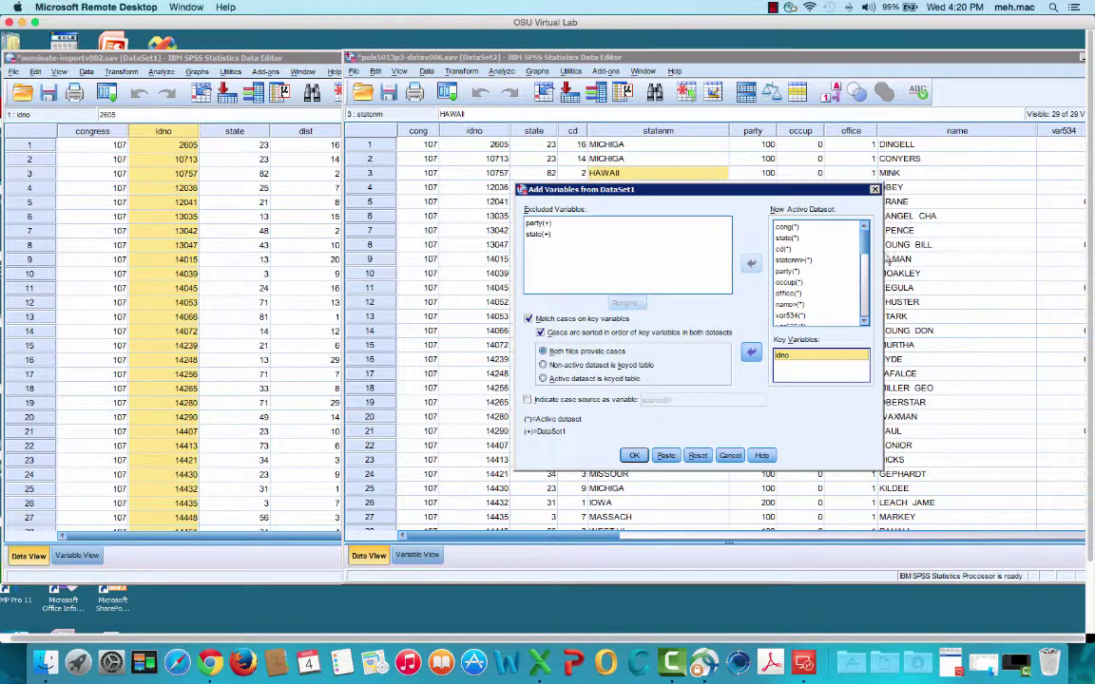
Exclude the DataSet1 variables statename, dist and congress from the new active dataset
drag(867, 246, 863, 317)
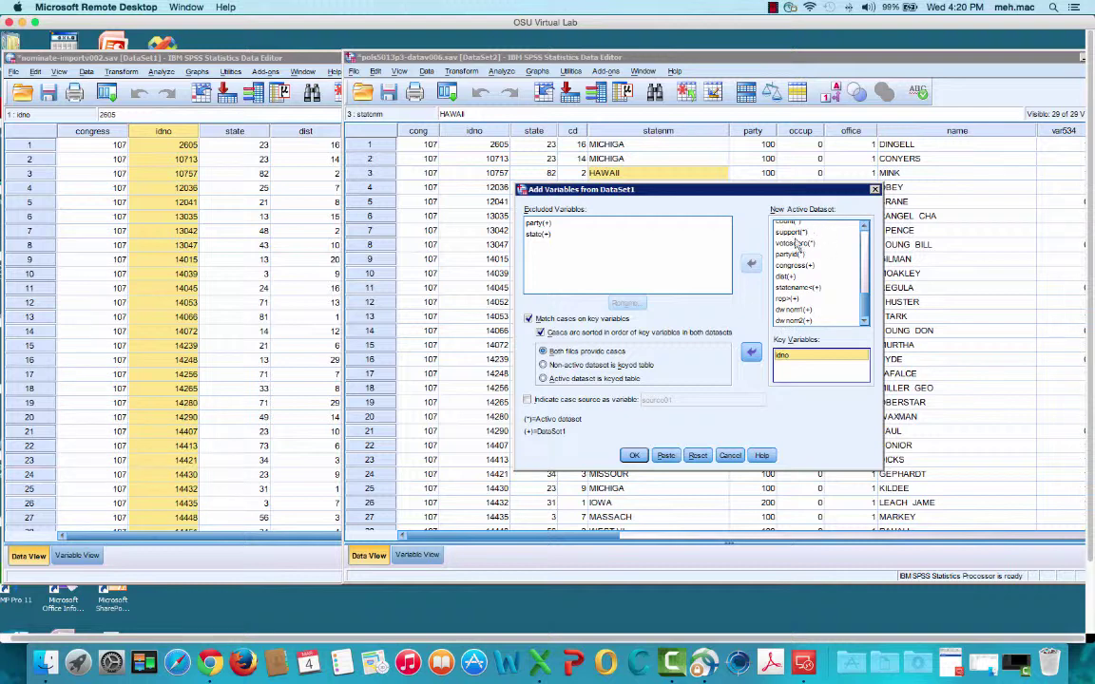
click(789, 287)
double_click(788, 286)
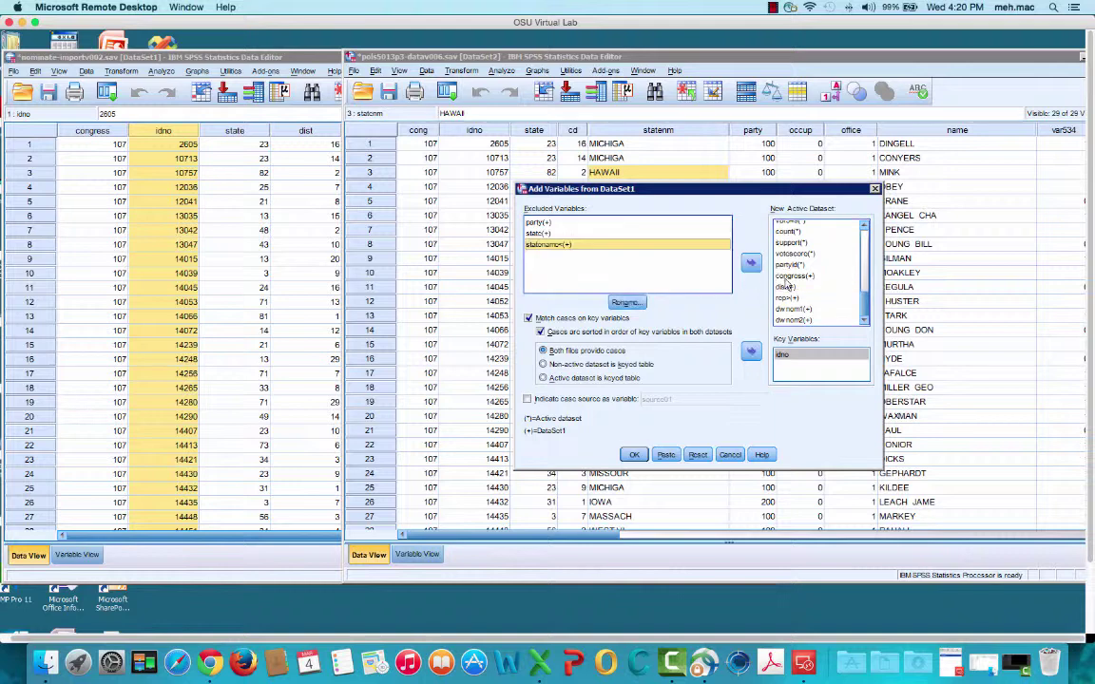
click(788, 286)
double_click(789, 285)
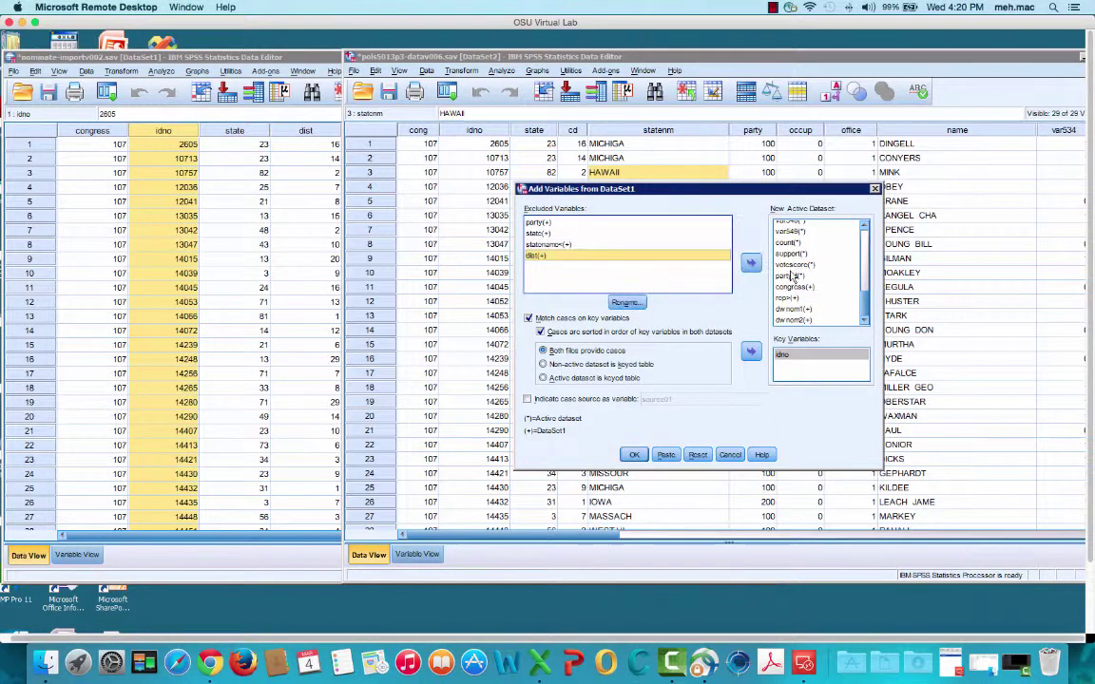
click(793, 286)
double_click(793, 286)
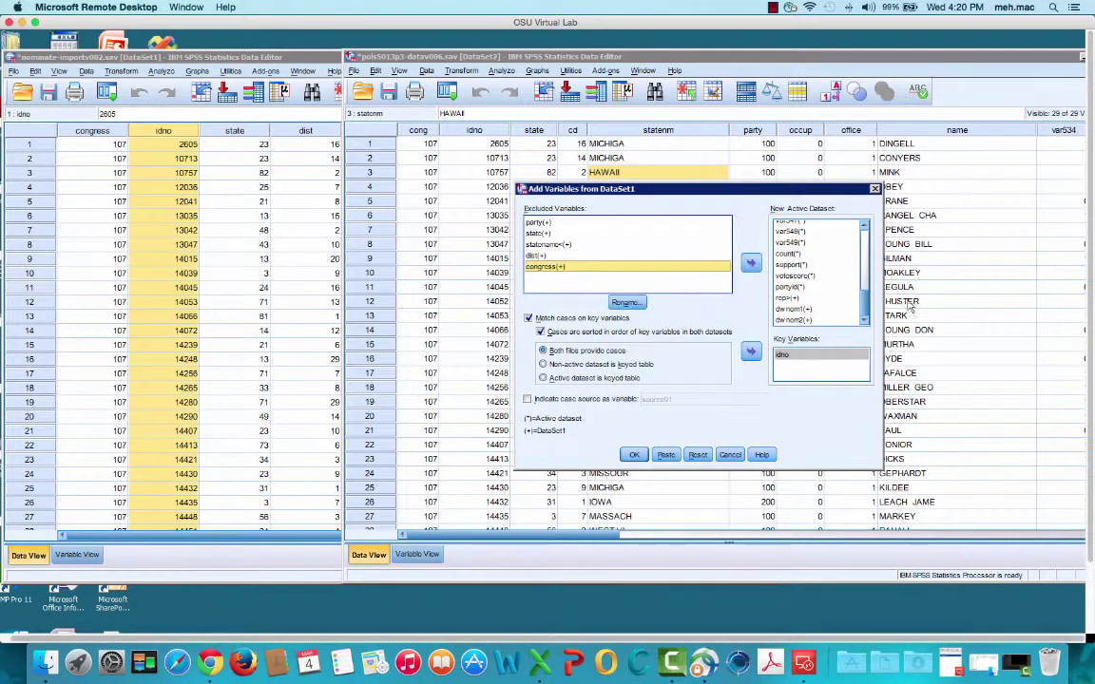
Keep rep, dwnom1 and dwnom2 in the new active dataset and run the merge, accepting the sort-order warning
click(793, 287)
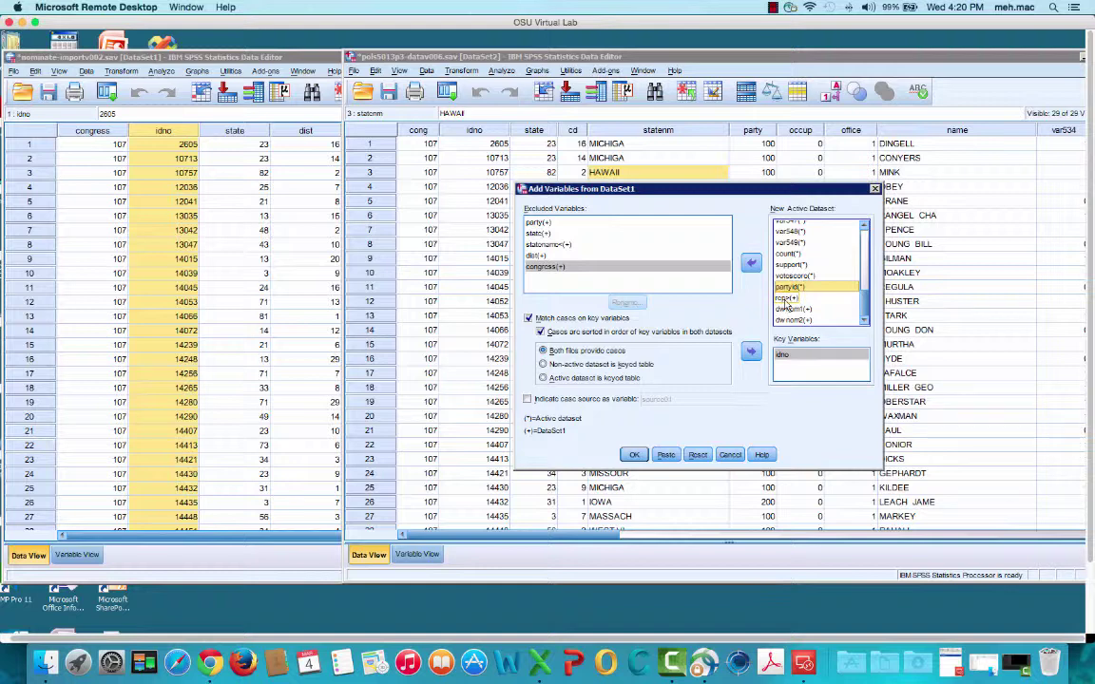
click(788, 299)
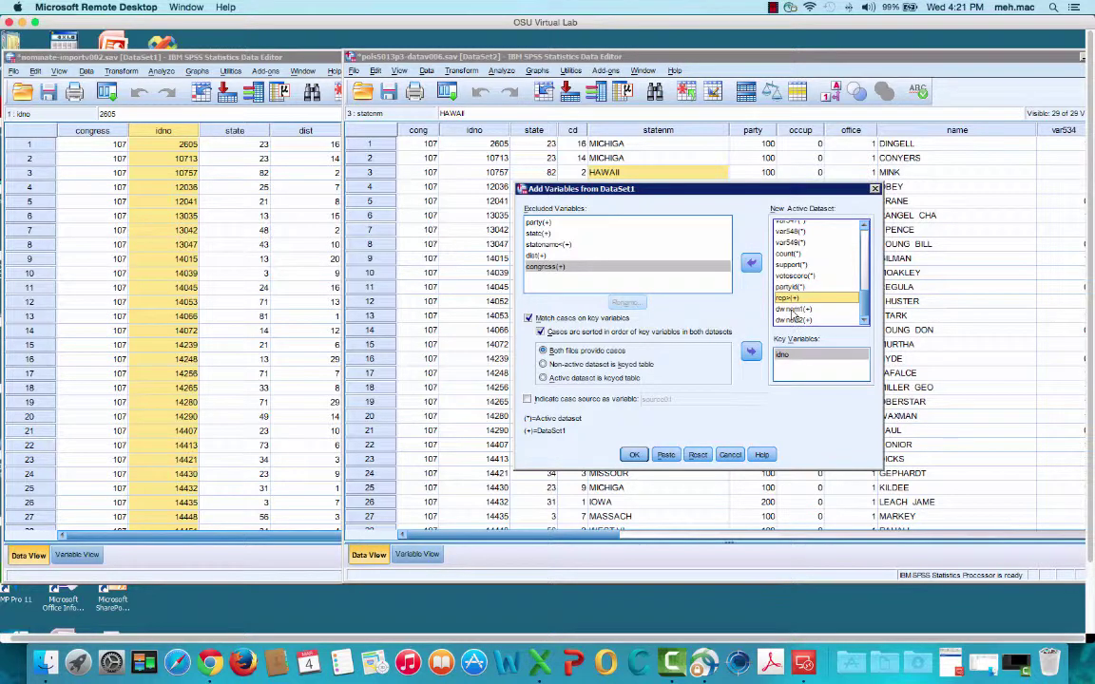
click(795, 319)
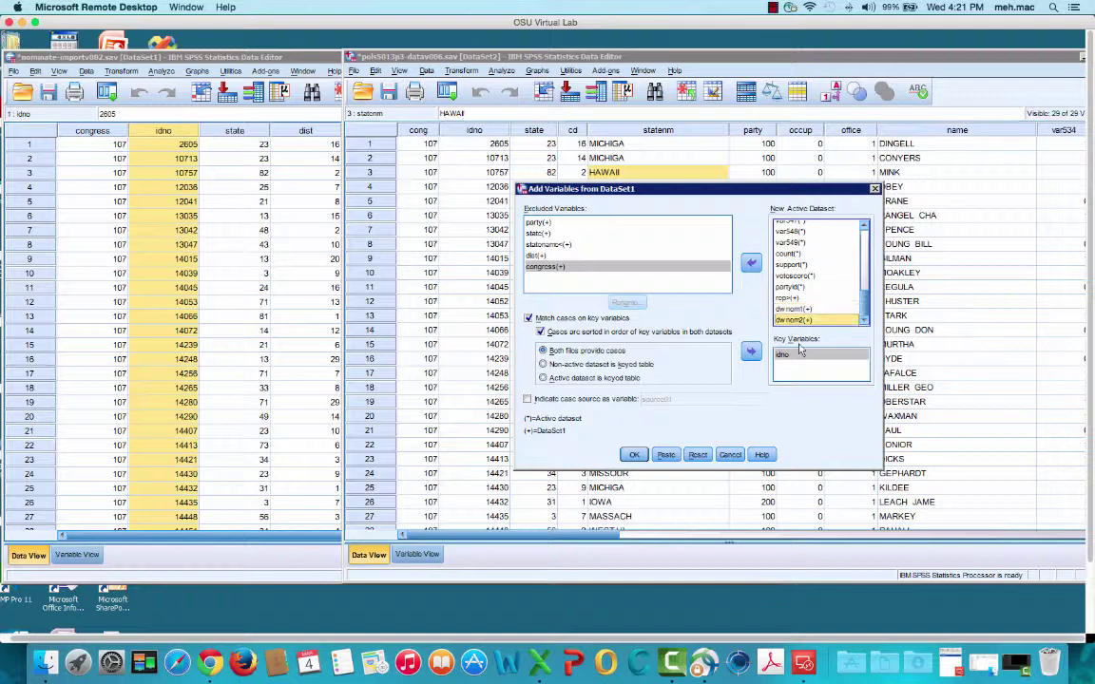
click(634, 457)
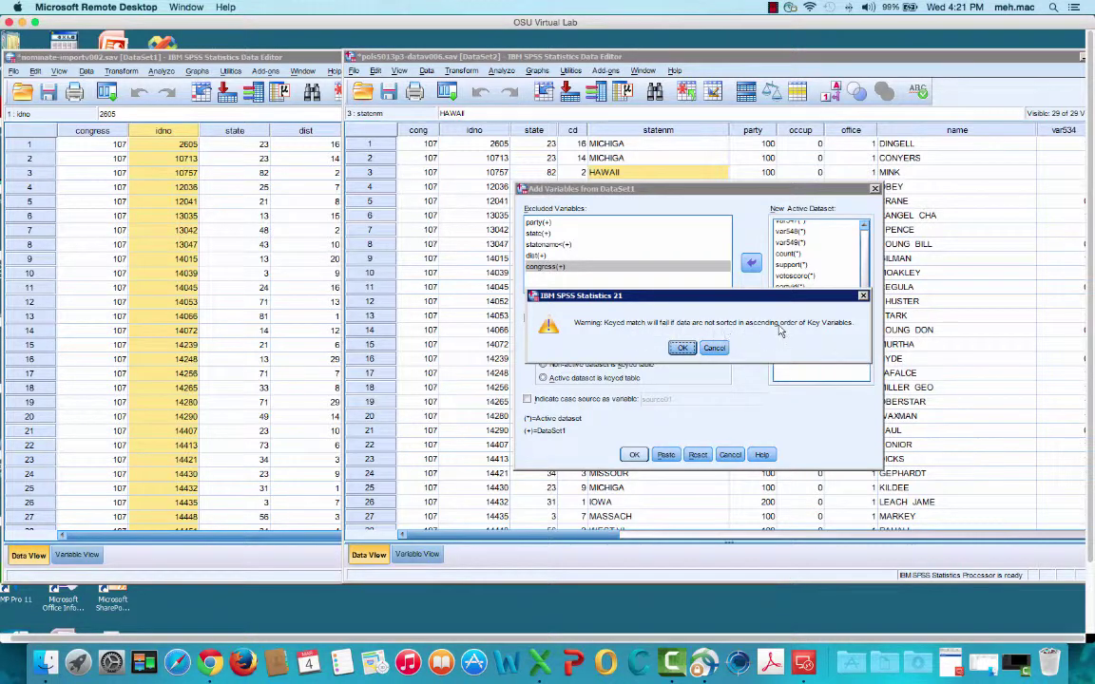
click(681, 349)
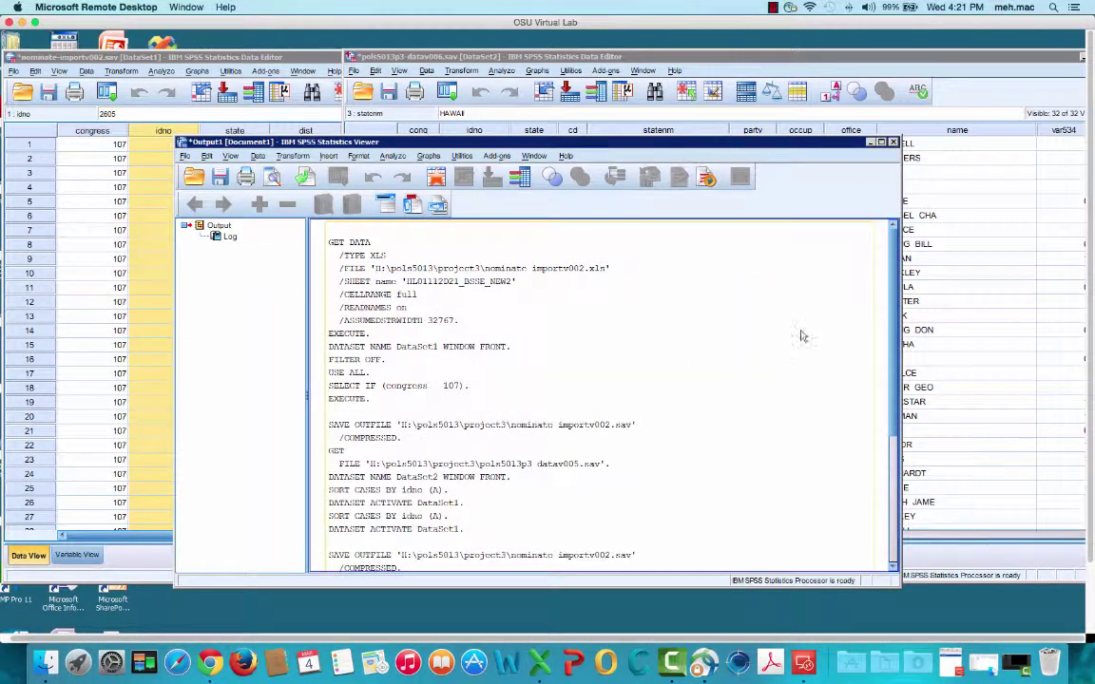
Examine the rep, dwnom1 and dwnom2 columns at the end of the merged pols5013p3-datav006 dataset
click(990, 161)
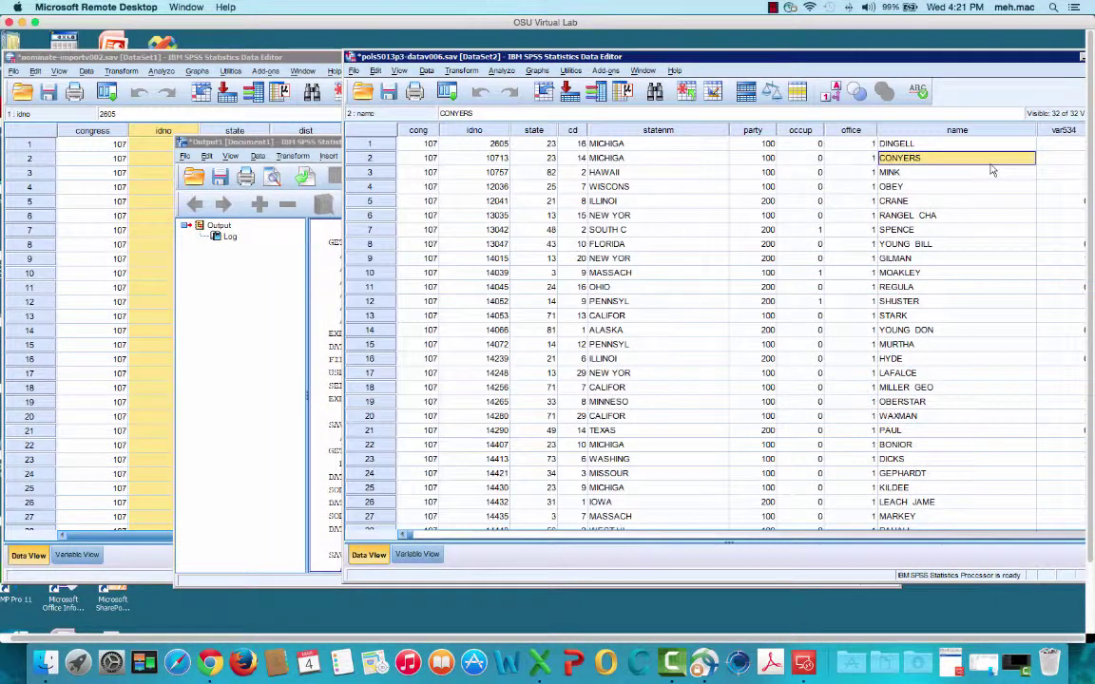
click(170, 115)
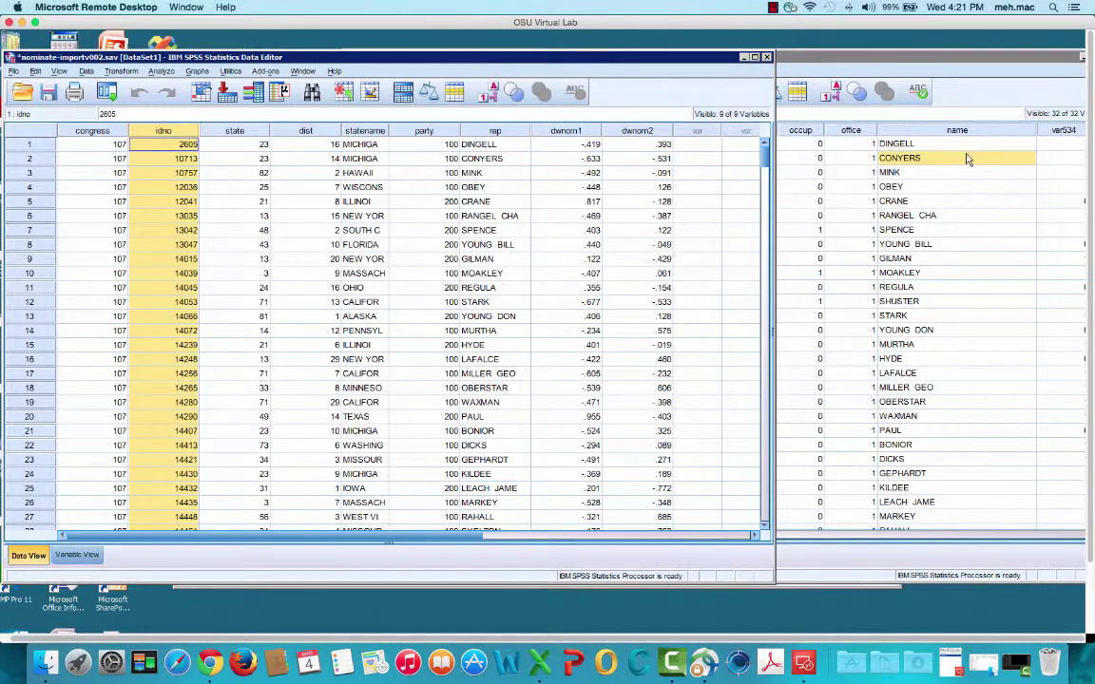
click(968, 159)
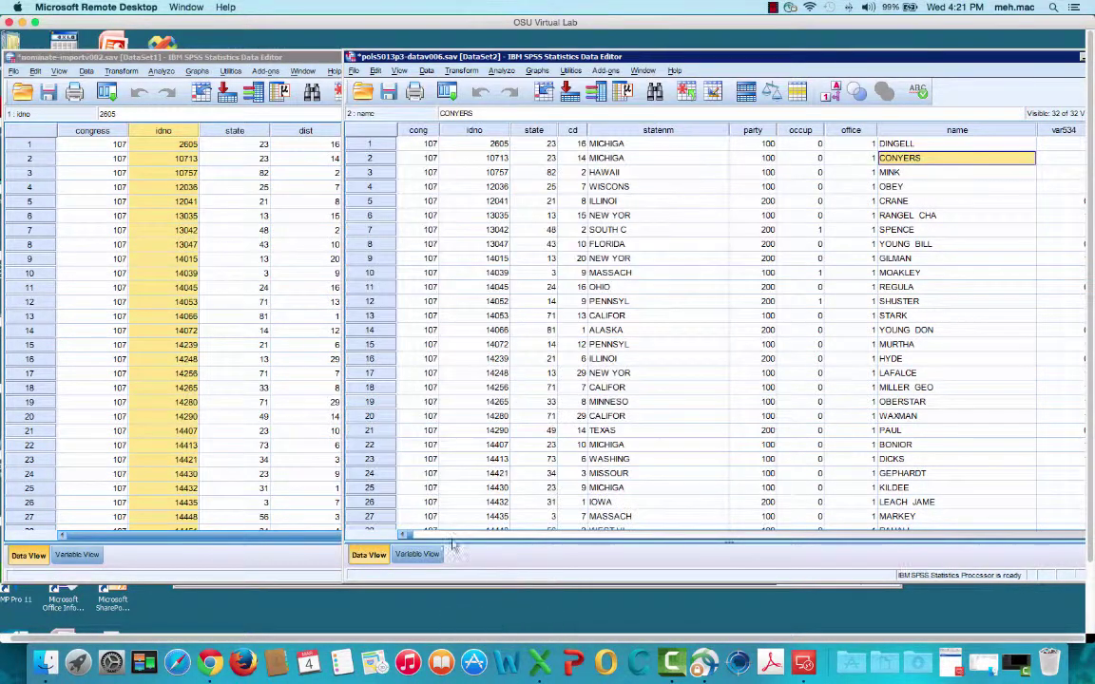
drag(453, 542, 937, 569)
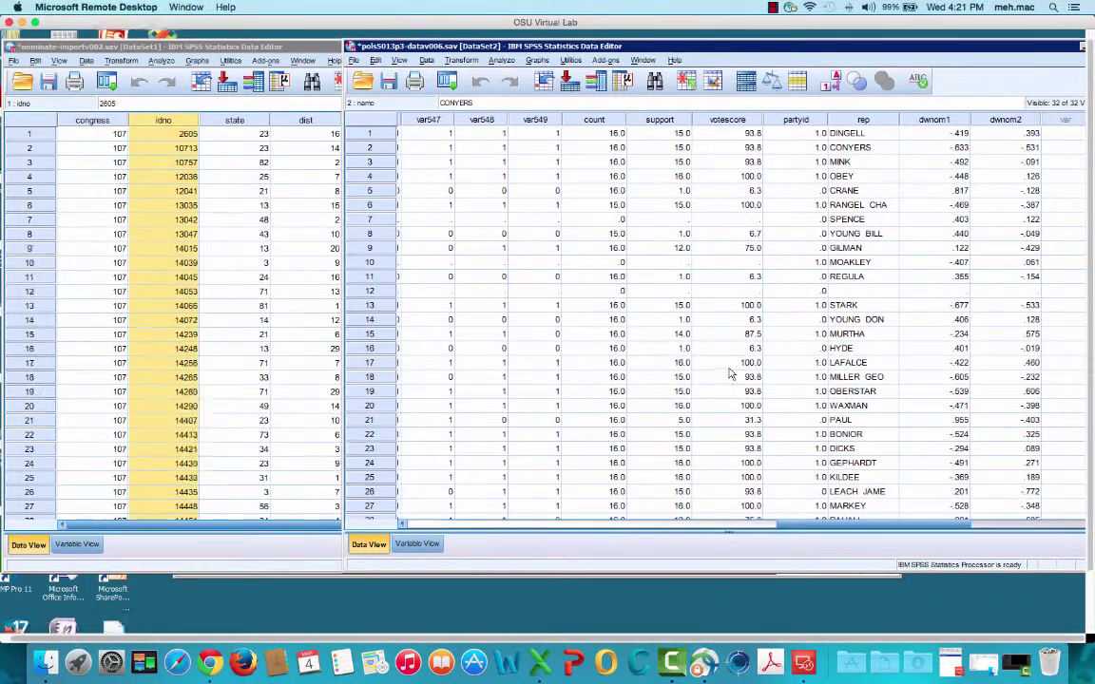
Examine the merged rep, dwnom1 and dwnom2 values alongside votescore from the first to the last case
scroll(730, 373, down, 20)
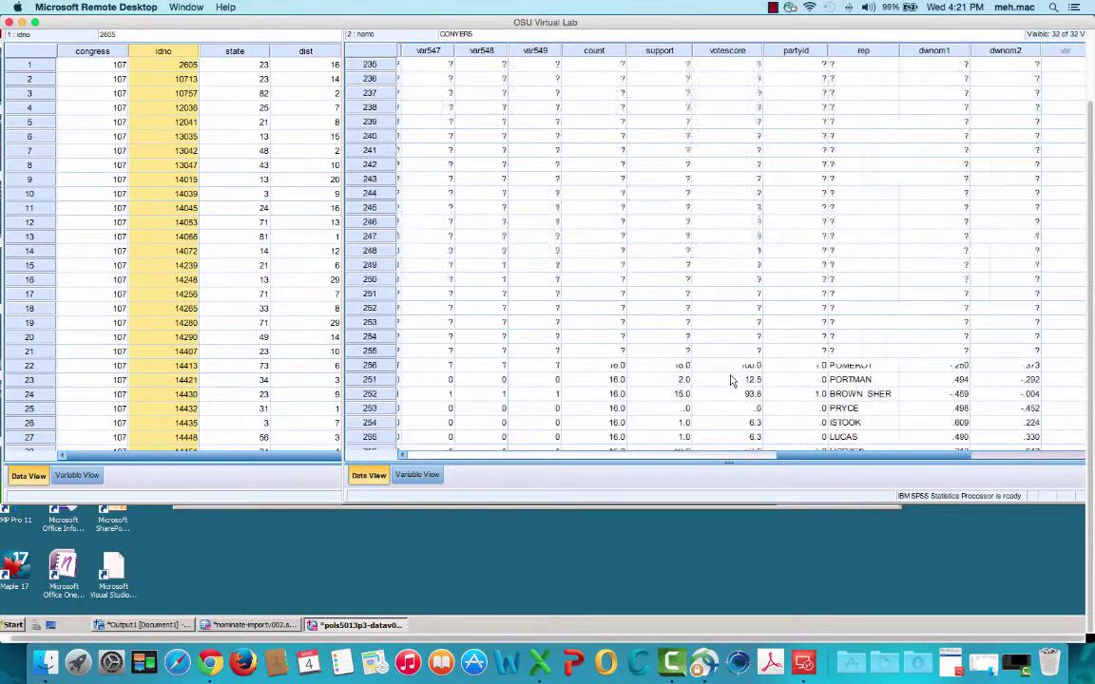
scroll(730, 380, down, 20)
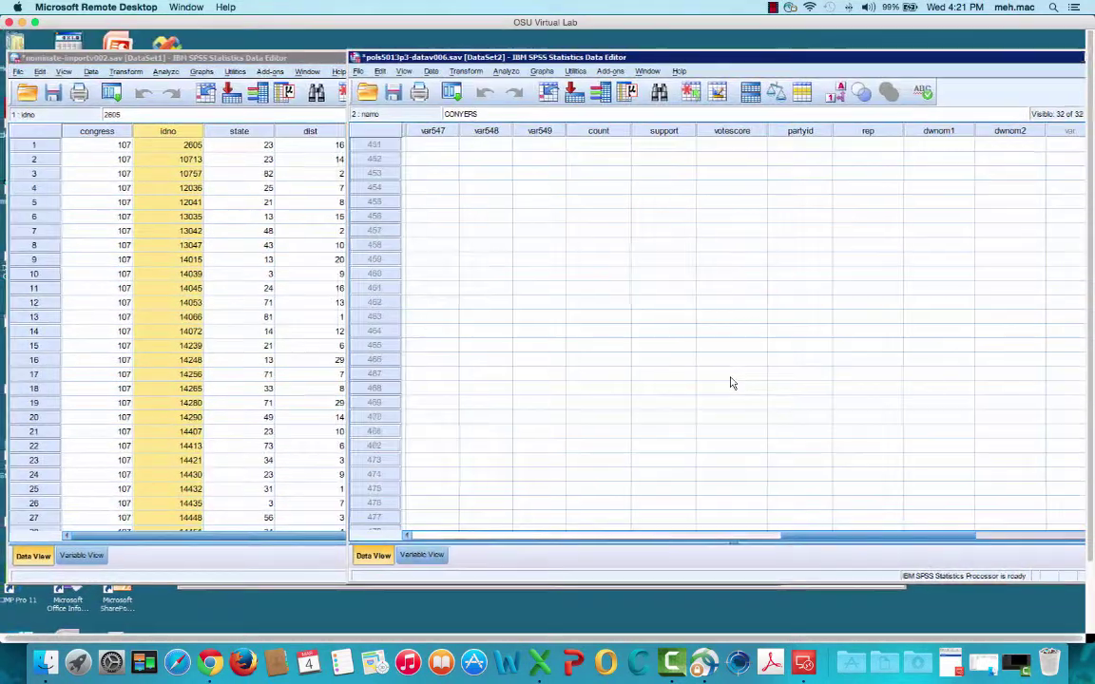
scroll(730, 383, up, 5)
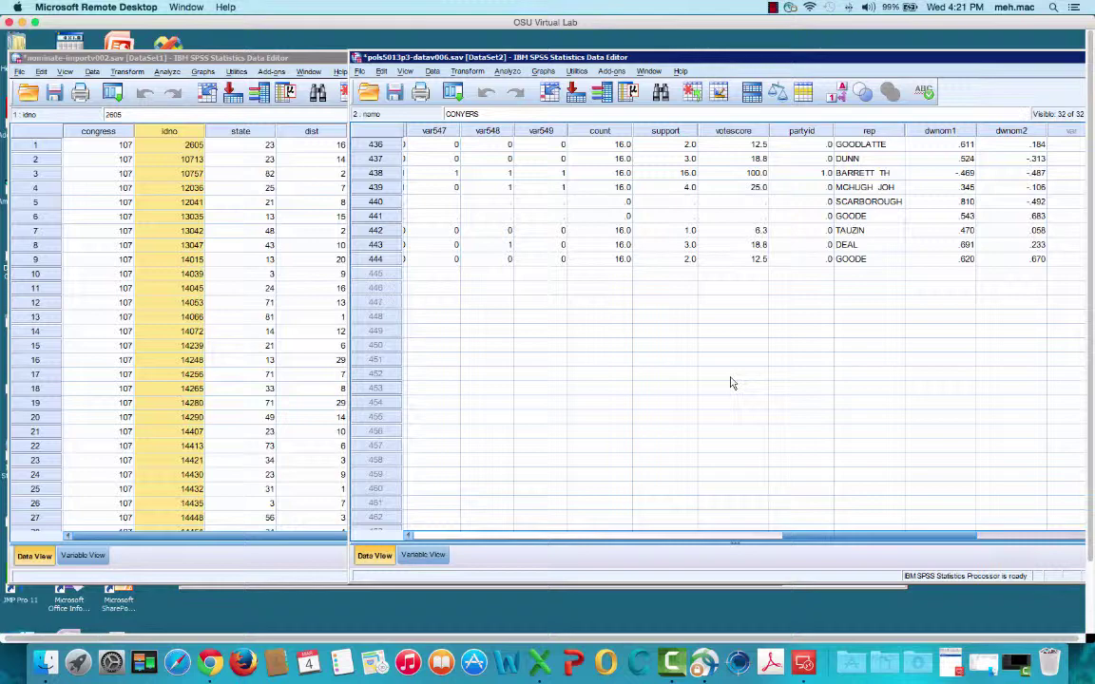
scroll(747, 410, up, 2)
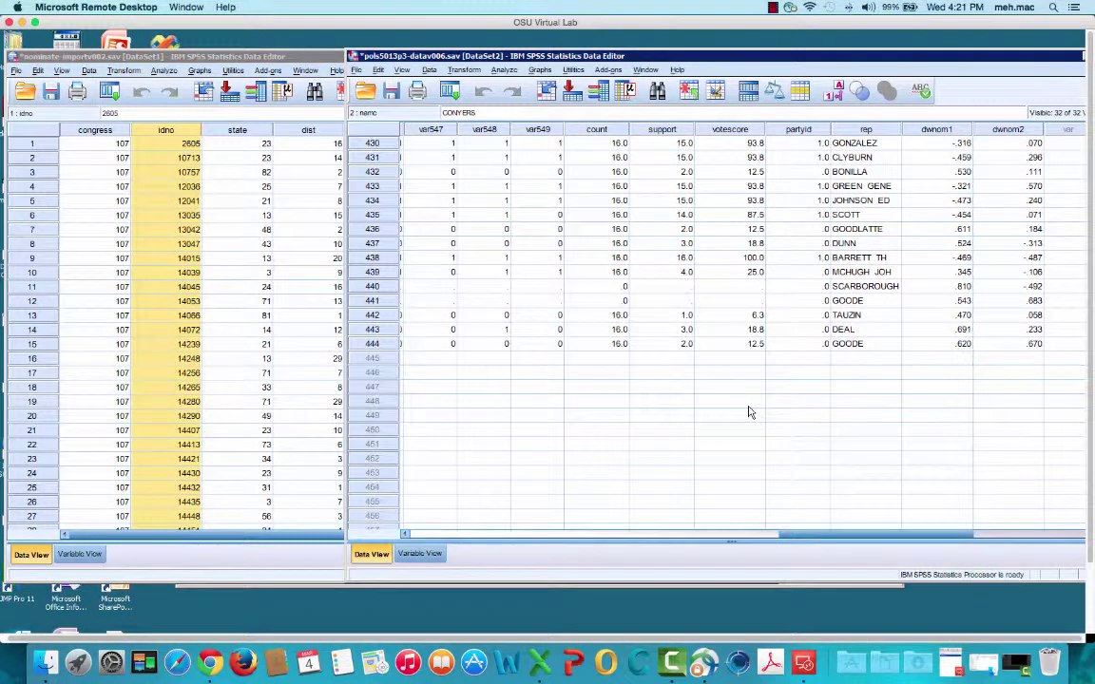
scroll(808, 476, up, 20)
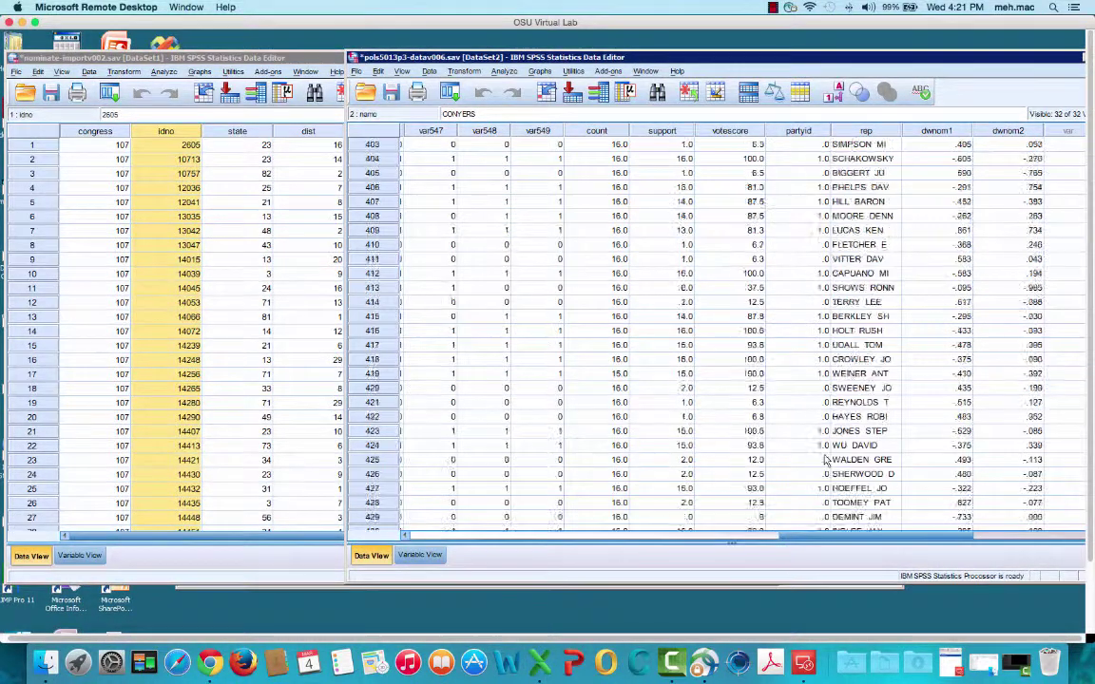
scroll(808, 496, up, 15)
drag(917, 538, 1036, 538)
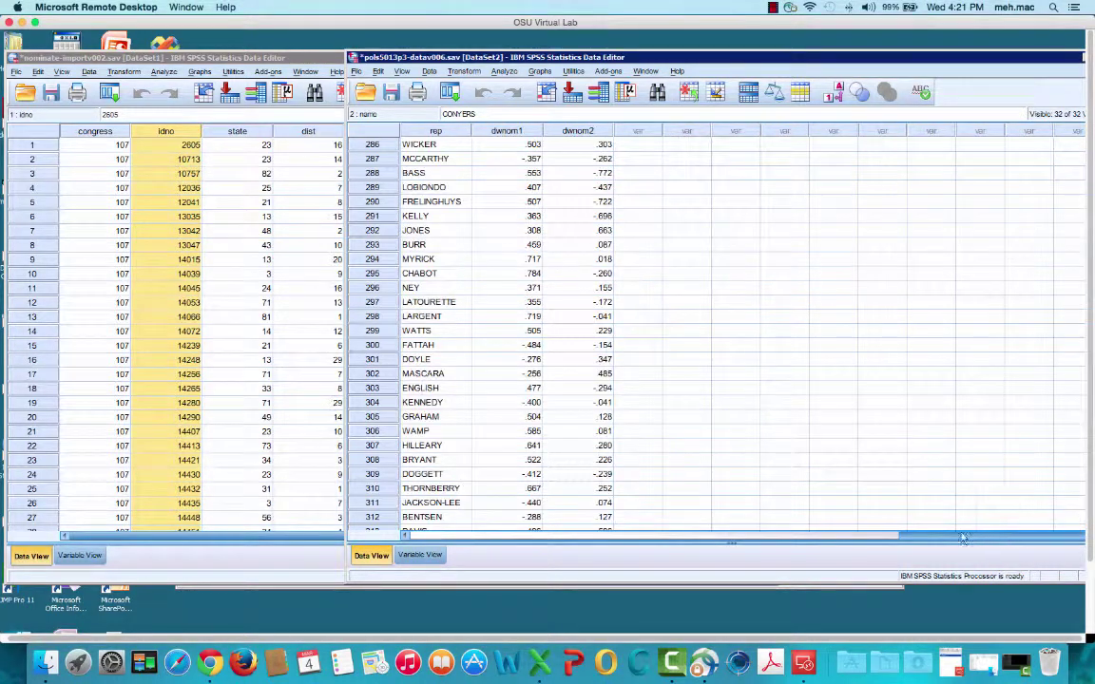
scroll(863, 486, left, 3)
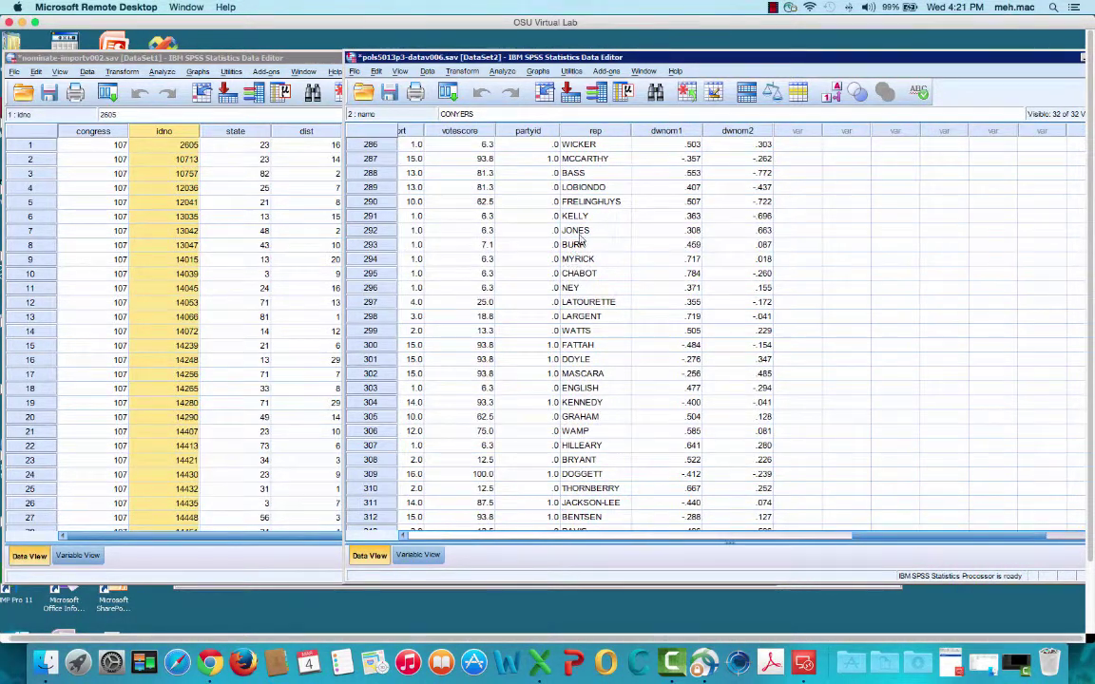
Sort the cases of pols5013p3-datav006 by votescore in ascending order
click(456, 130)
right_click(454, 131)
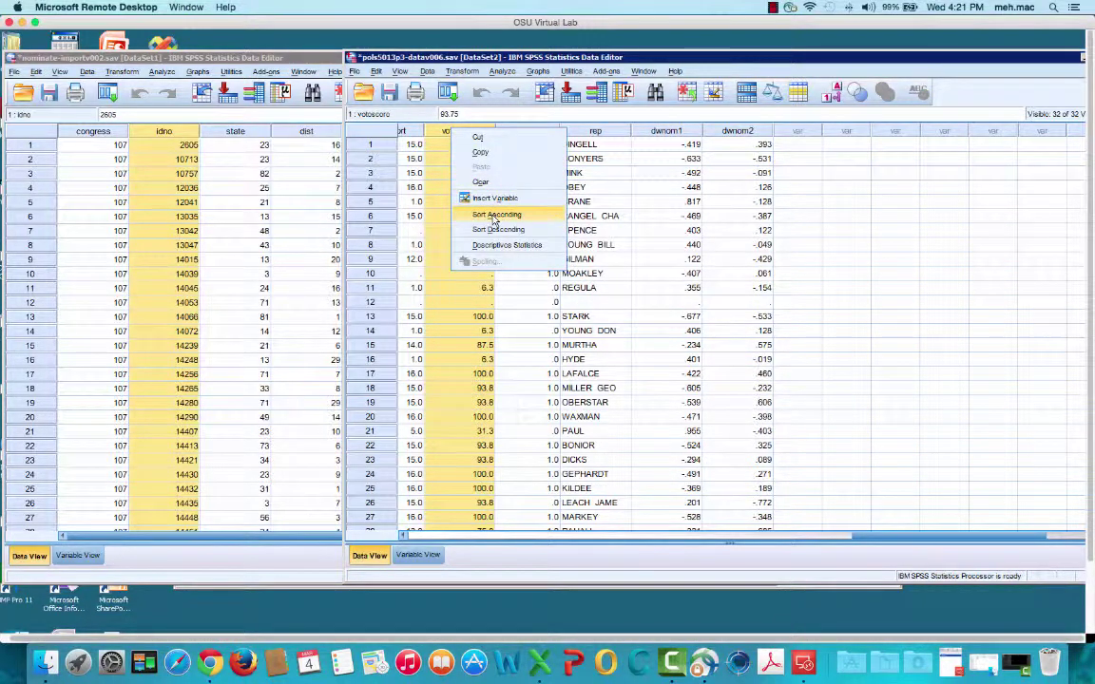
click(494, 222)
click(452, 158)
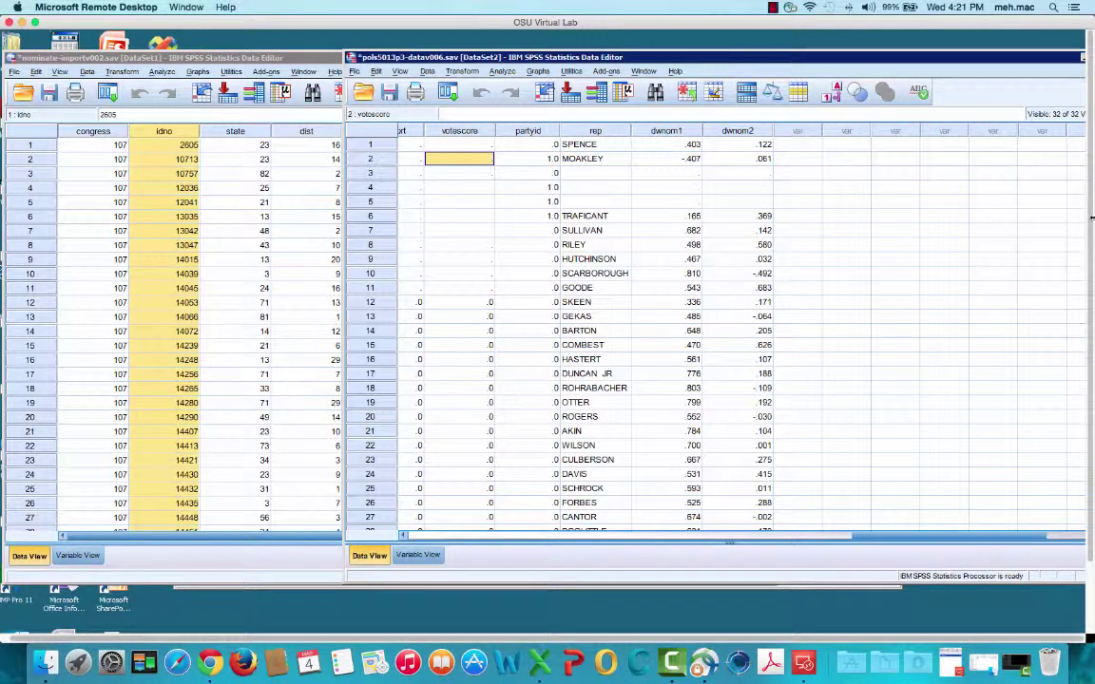
Go through the first sorted cases in the votescore column to identify which ones have missing scores
key(Down)
key(Down)
key(Down)
key(Down)
key(Down)
key(Down)
key(Down)
key(Down)
key(Down)
key(Down)
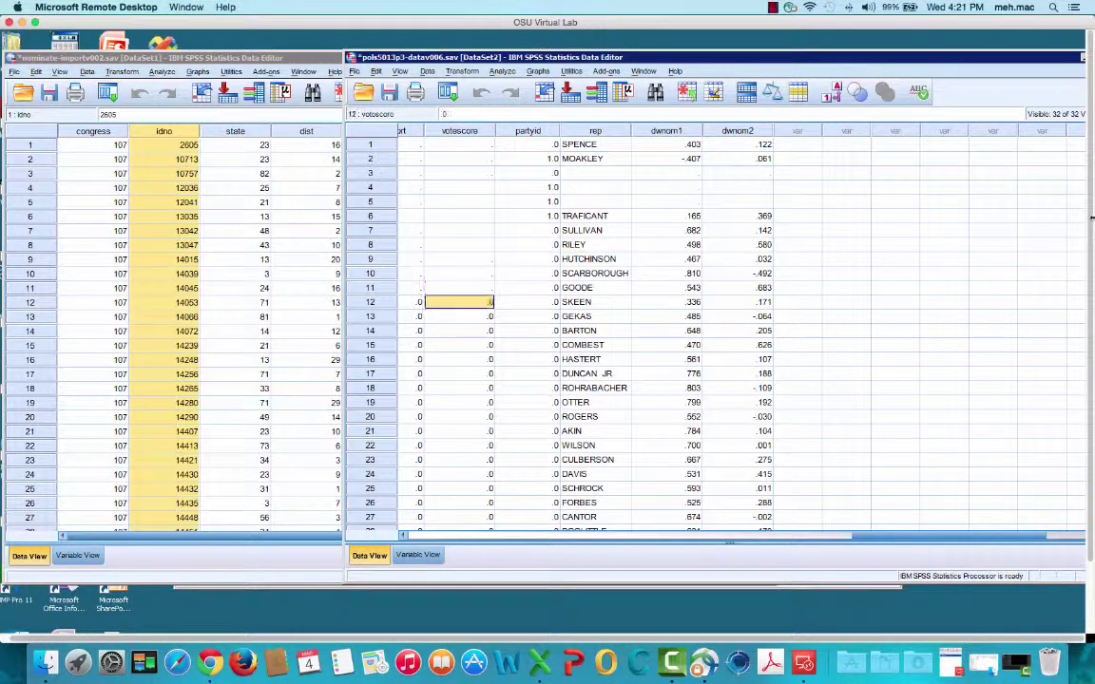
key(Down)
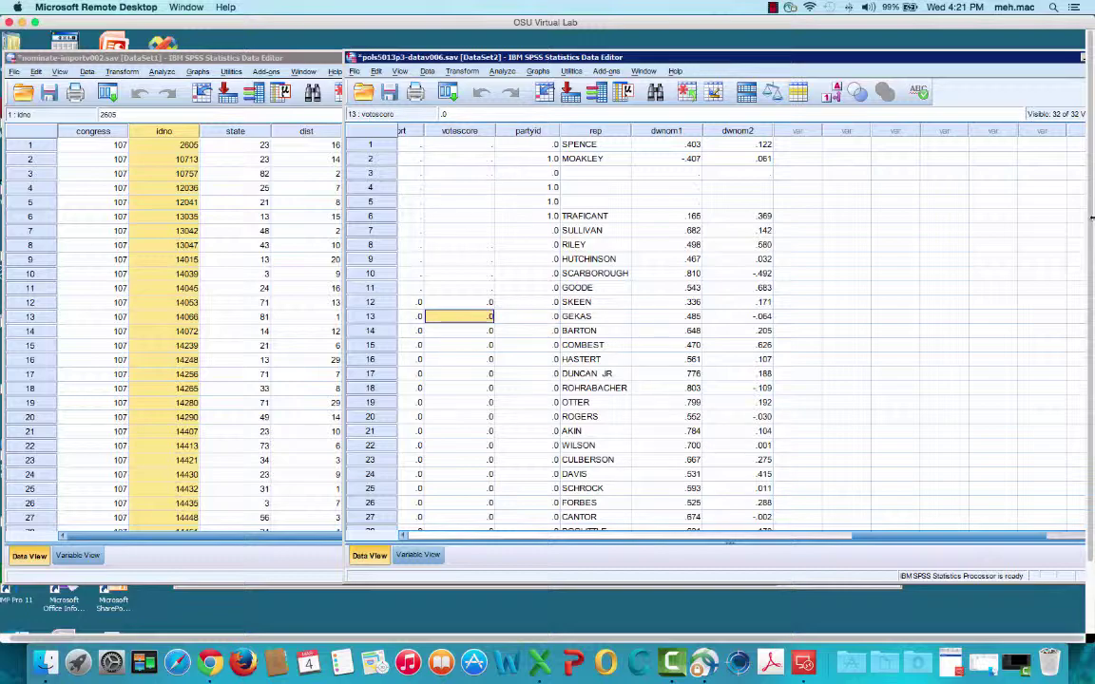
Compare votescore with partyid, dwnom1 and dwnom2 through the whole sorted dataset, then return to the first cases
scroll(627, 348, down, 3)
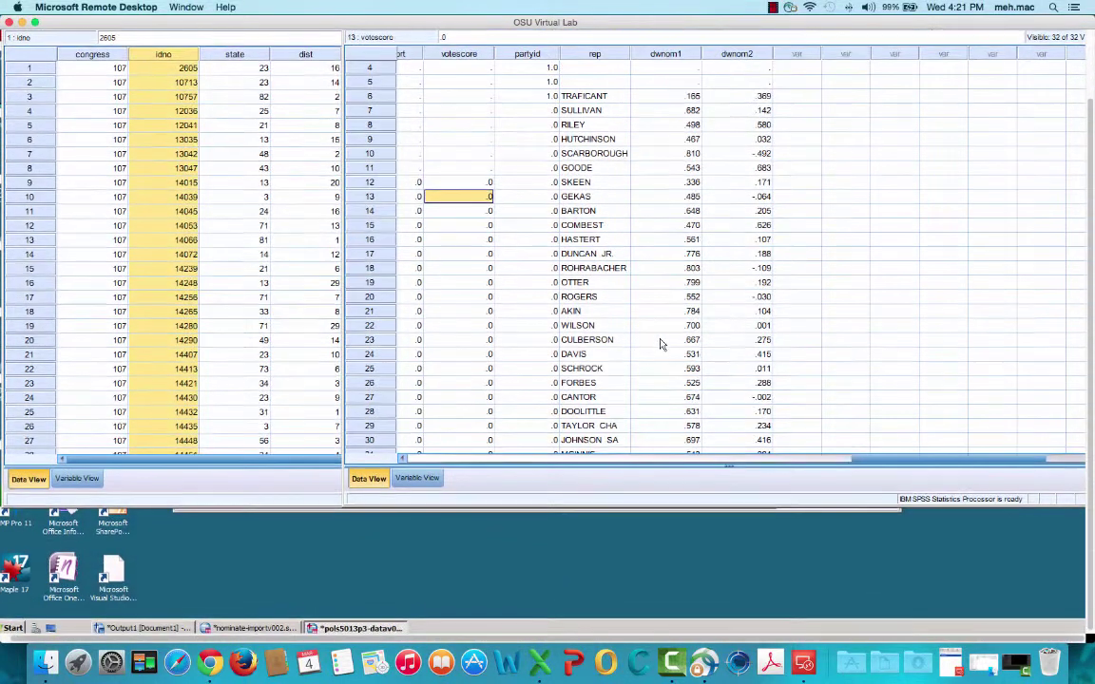
scroll(663, 344, down, 8)
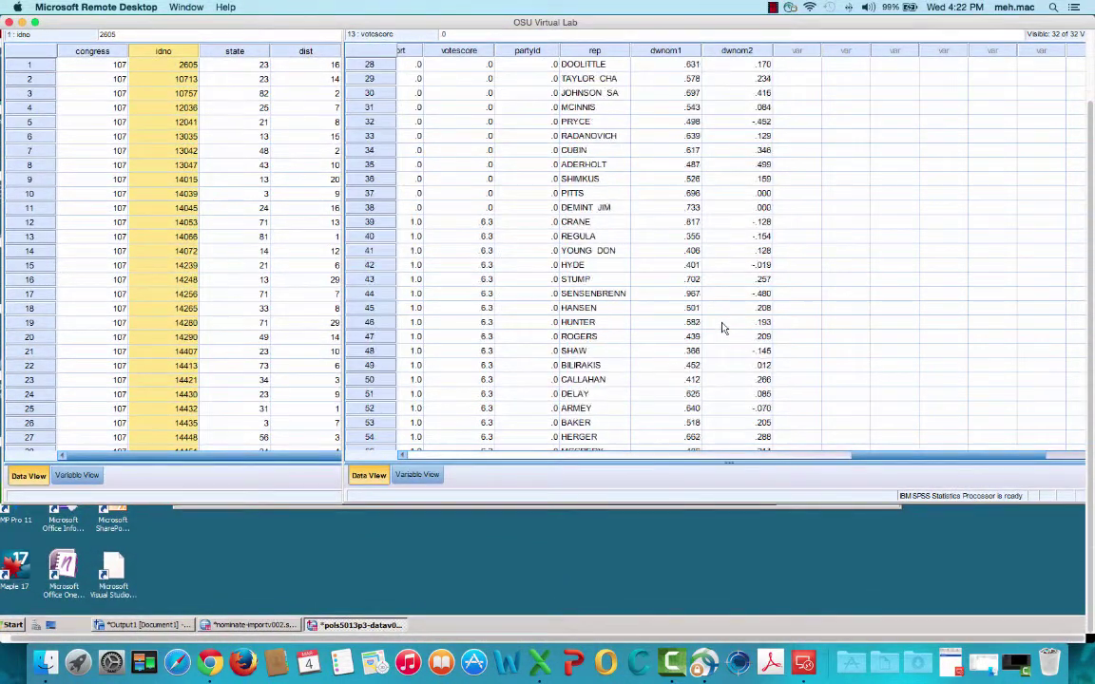
scroll(723, 329, down, 4)
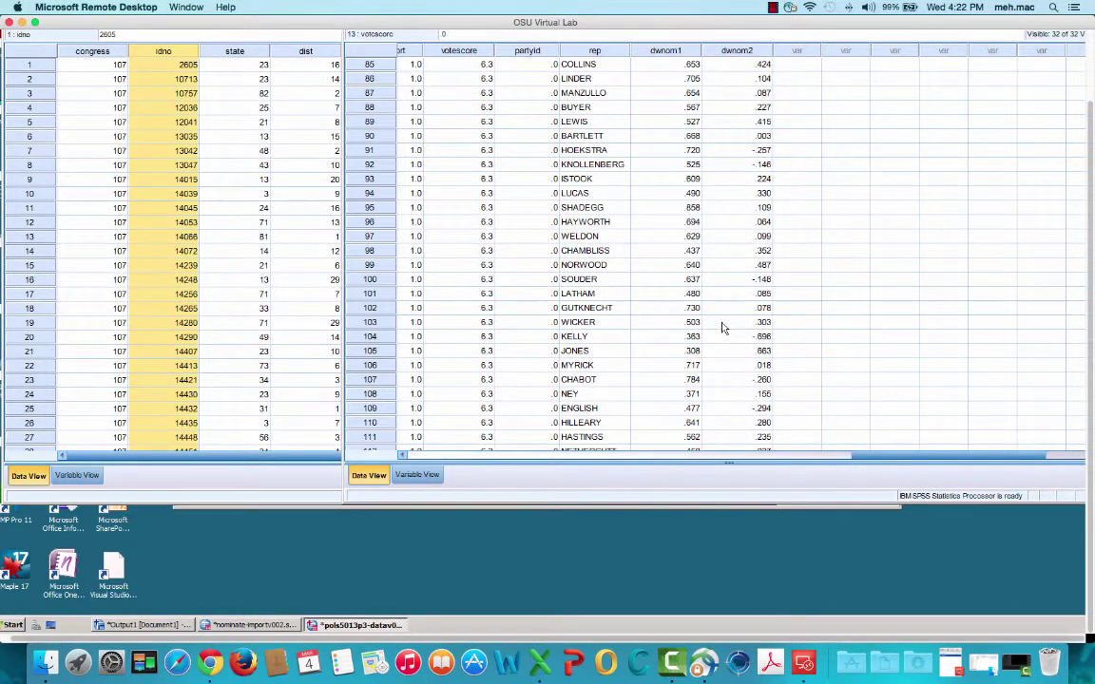
scroll(723, 329, down, 11)
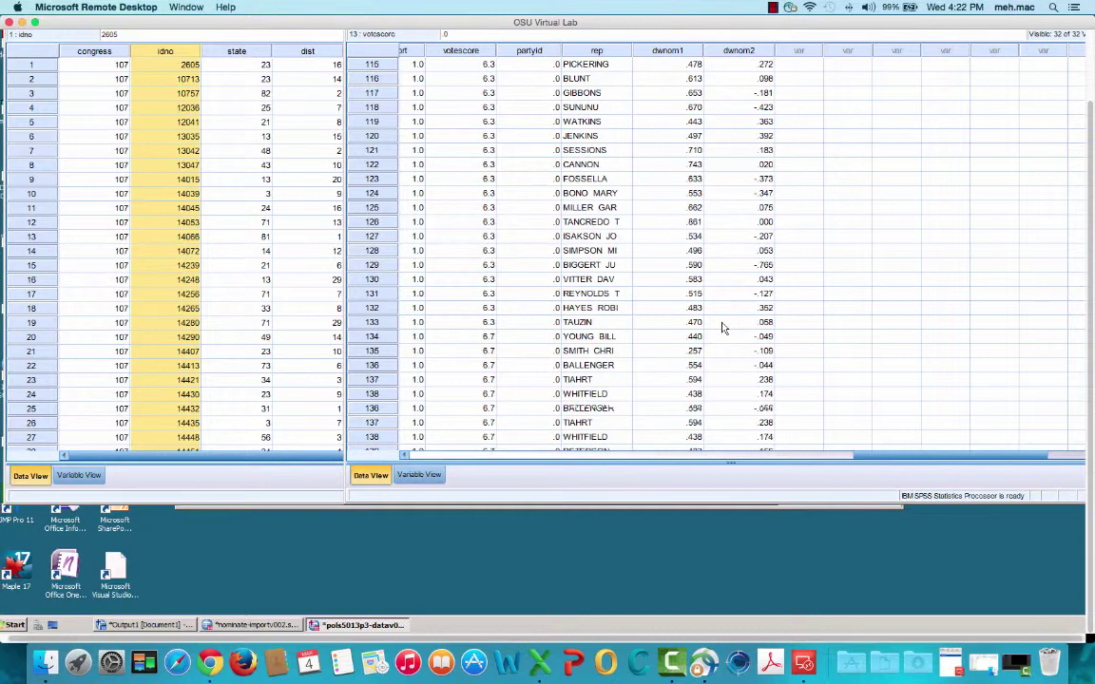
scroll(723, 329, down, 12)
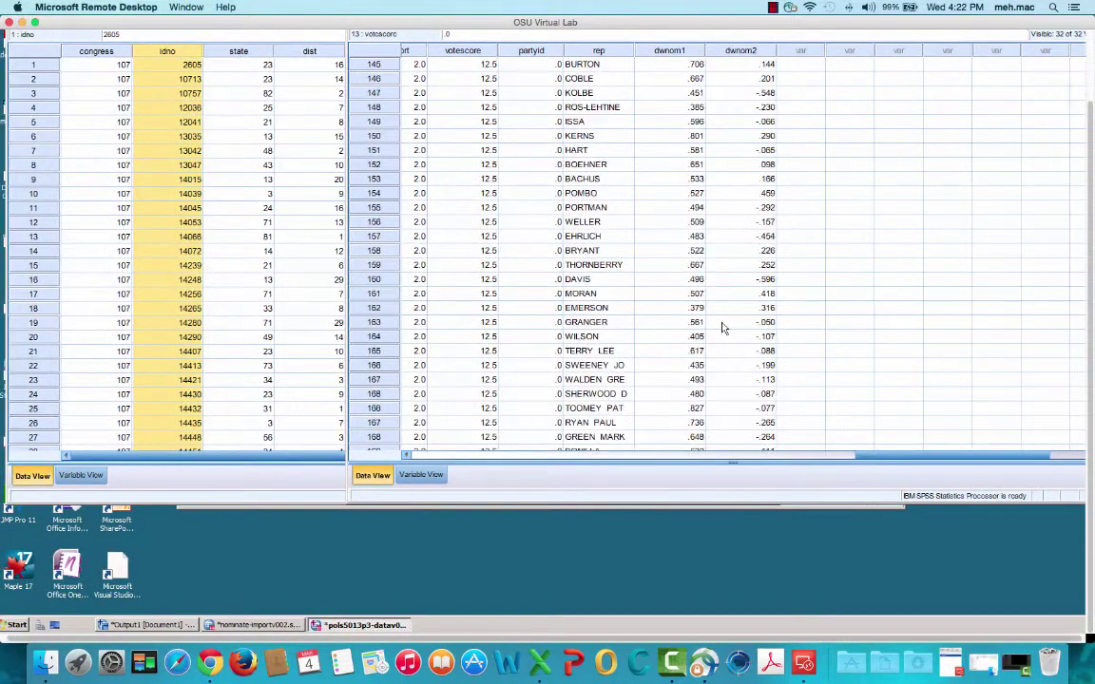
scroll(723, 329, down, 17)
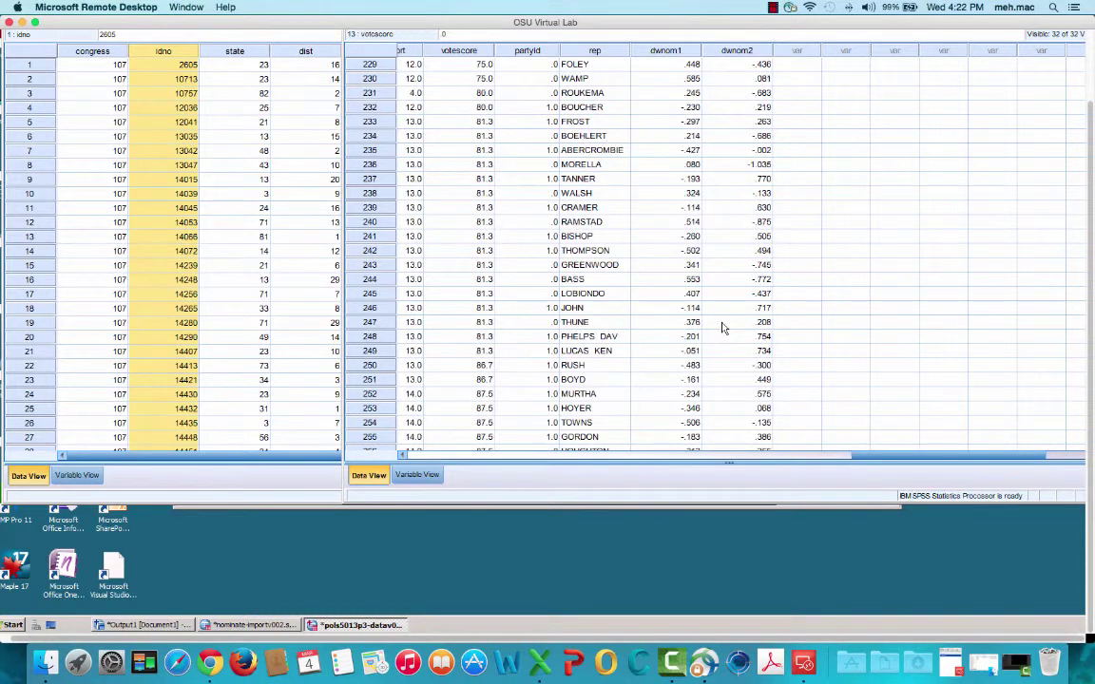
scroll(722, 329, down, 20)
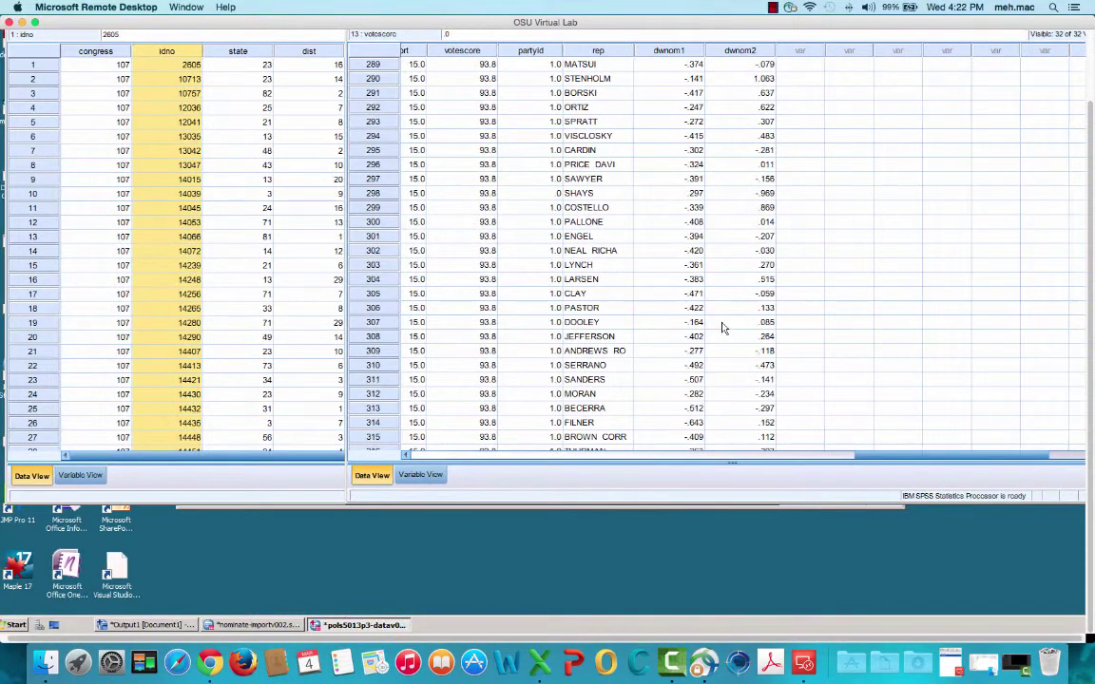
scroll(723, 329, down, 20)
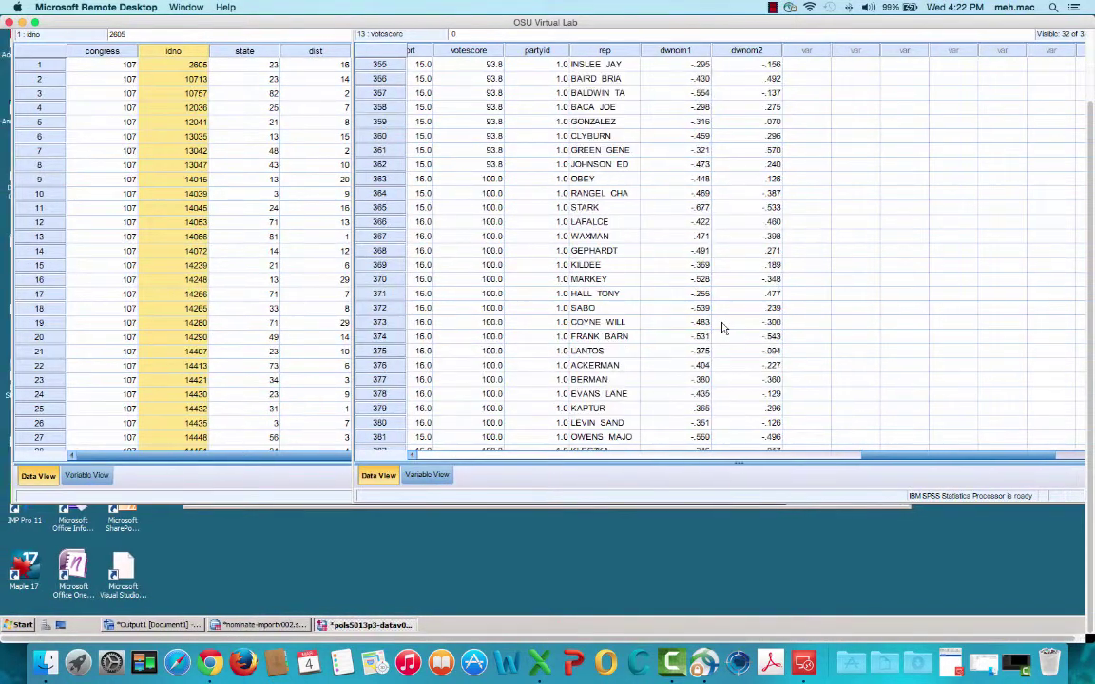
scroll(722, 329, down, 20)
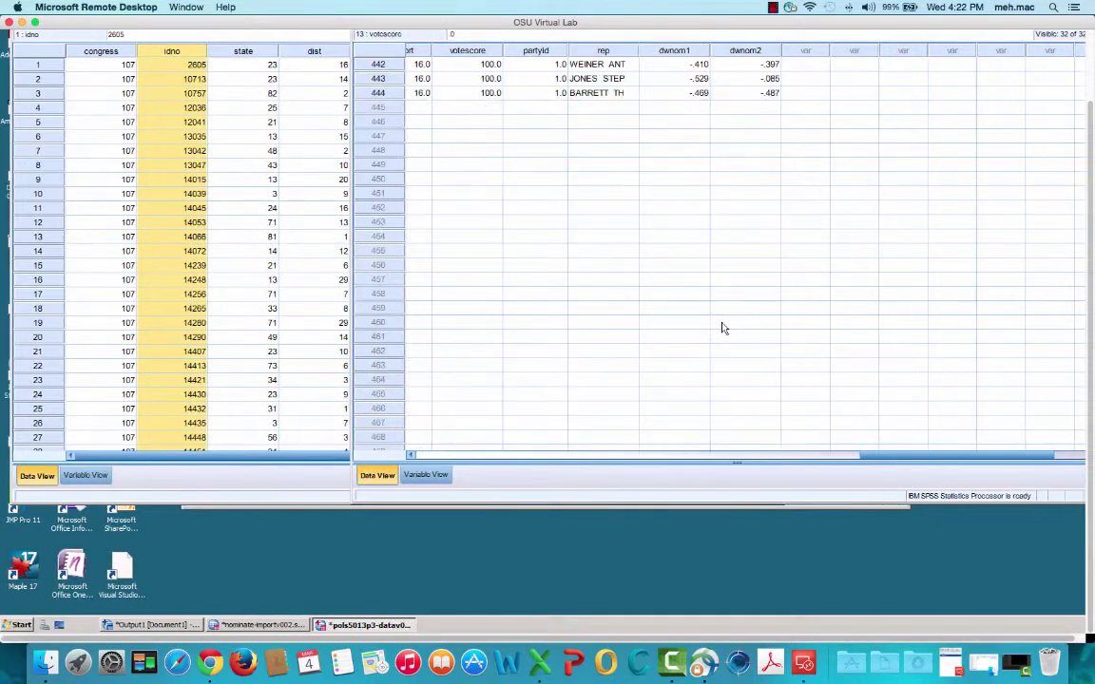
scroll(723, 328, up, 3)
scroll(798, 275, up, 20)
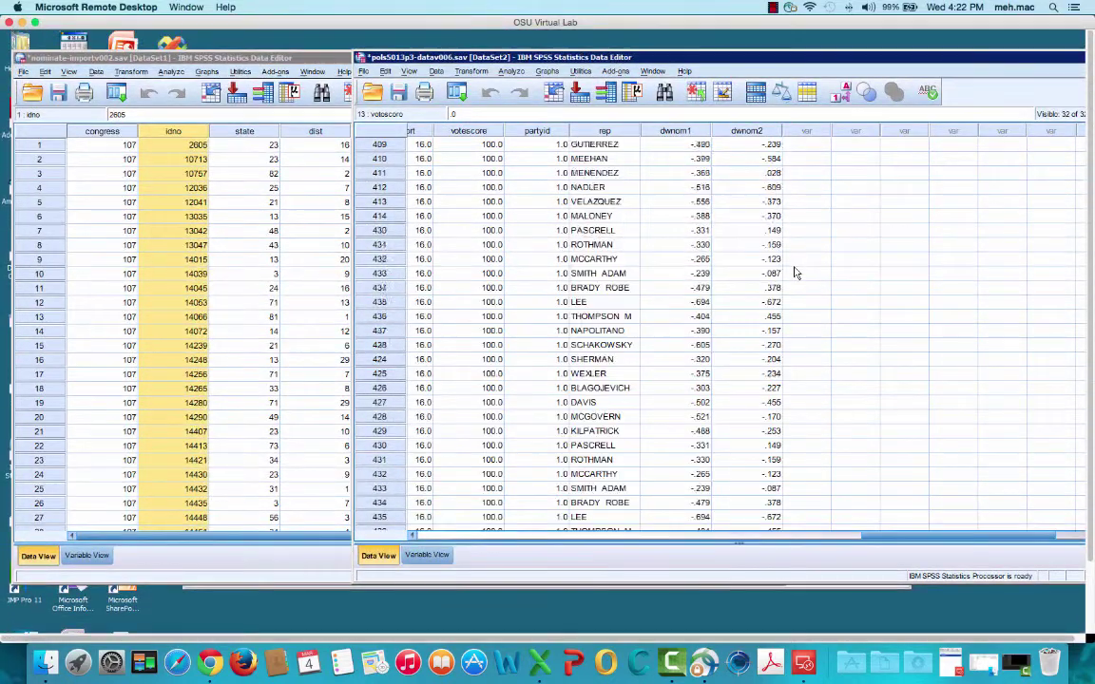
scroll(794, 270, up, 20)
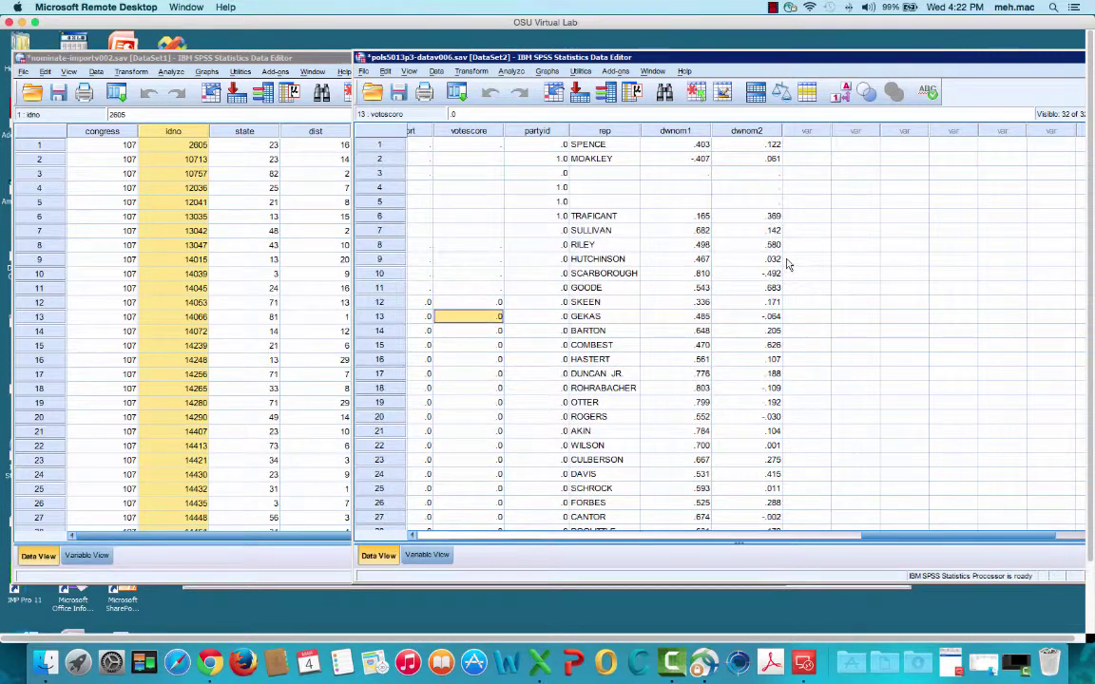
Inspect the first eleven cases across all variables for missing votes, support and votescore
click(608, 290)
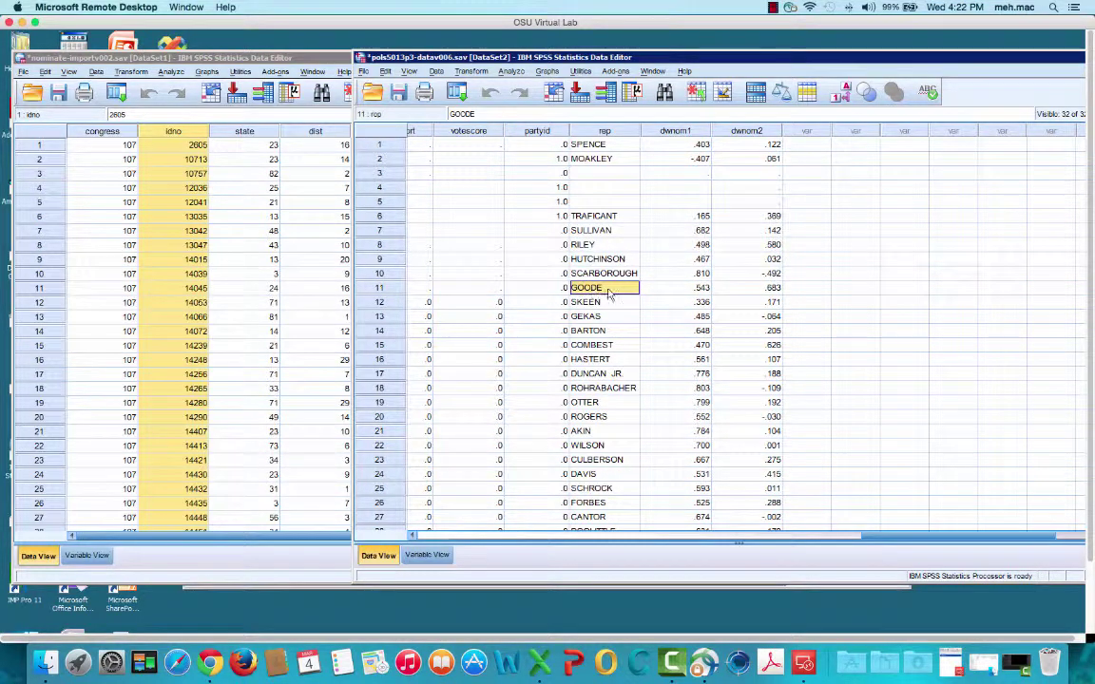
click(394, 146)
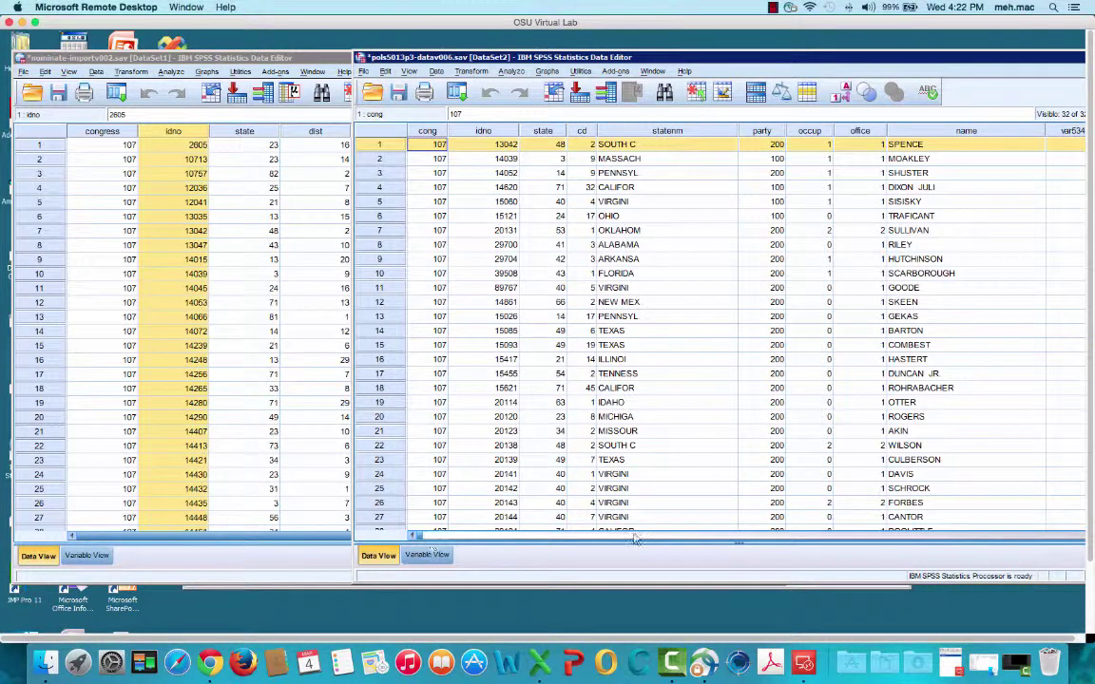
drag(421, 538, 907, 517)
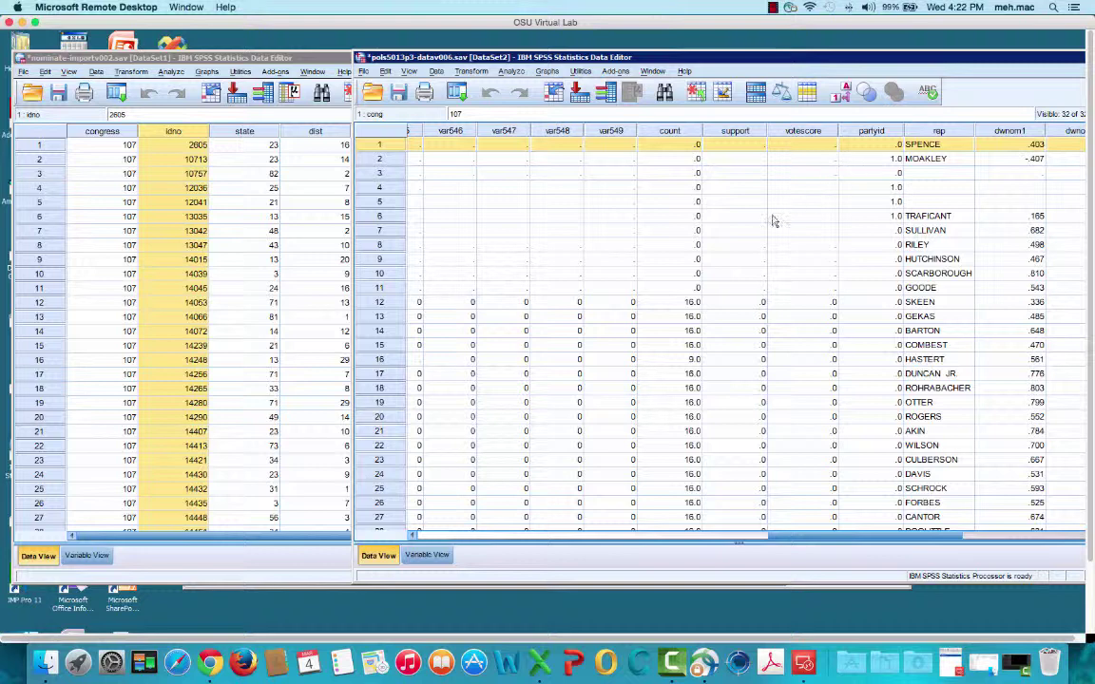
click(380, 156)
click(381, 147)
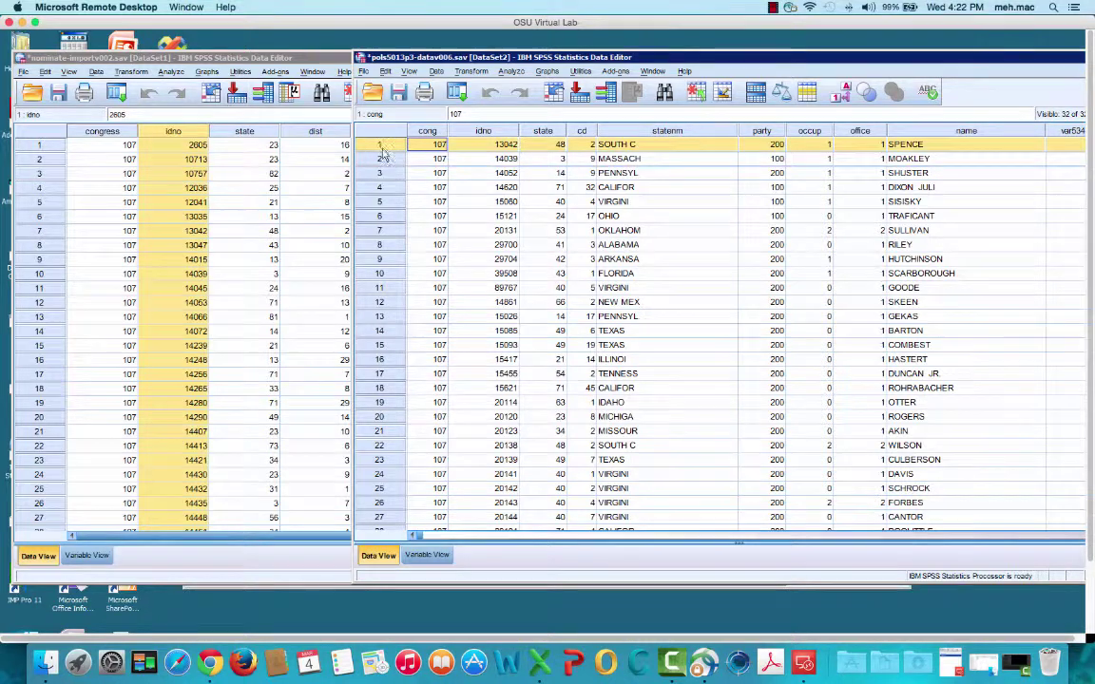
click(382, 159)
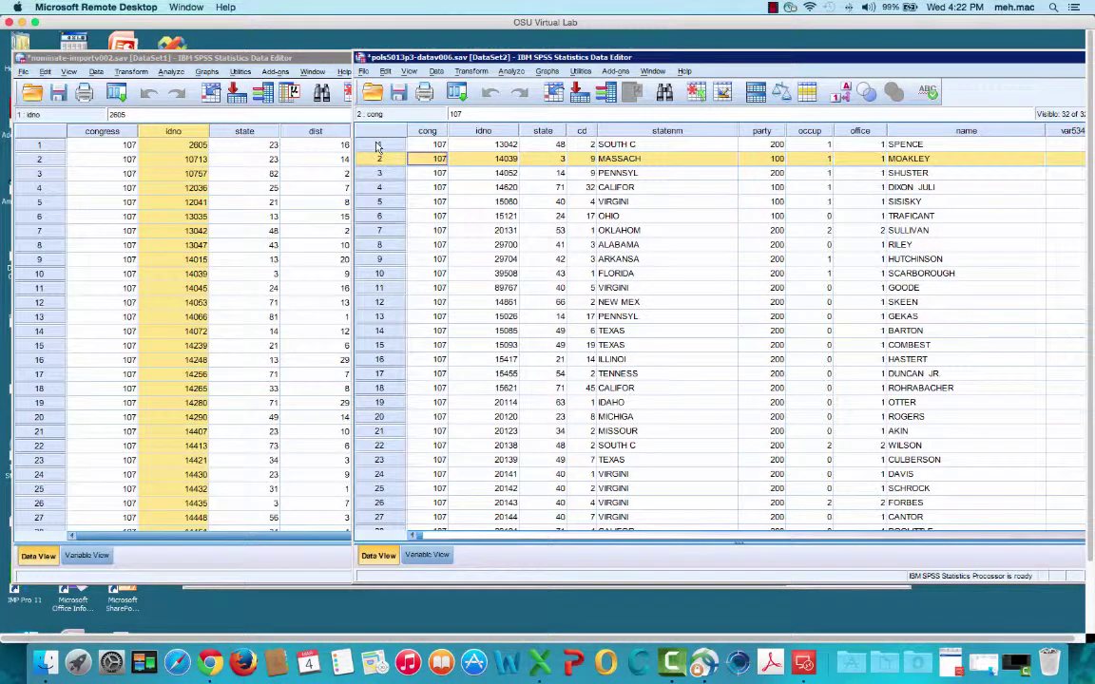
Delete cases 1 through 11, which lack a votescore, from pols5013p3-datav006
drag(378, 146, 389, 287)
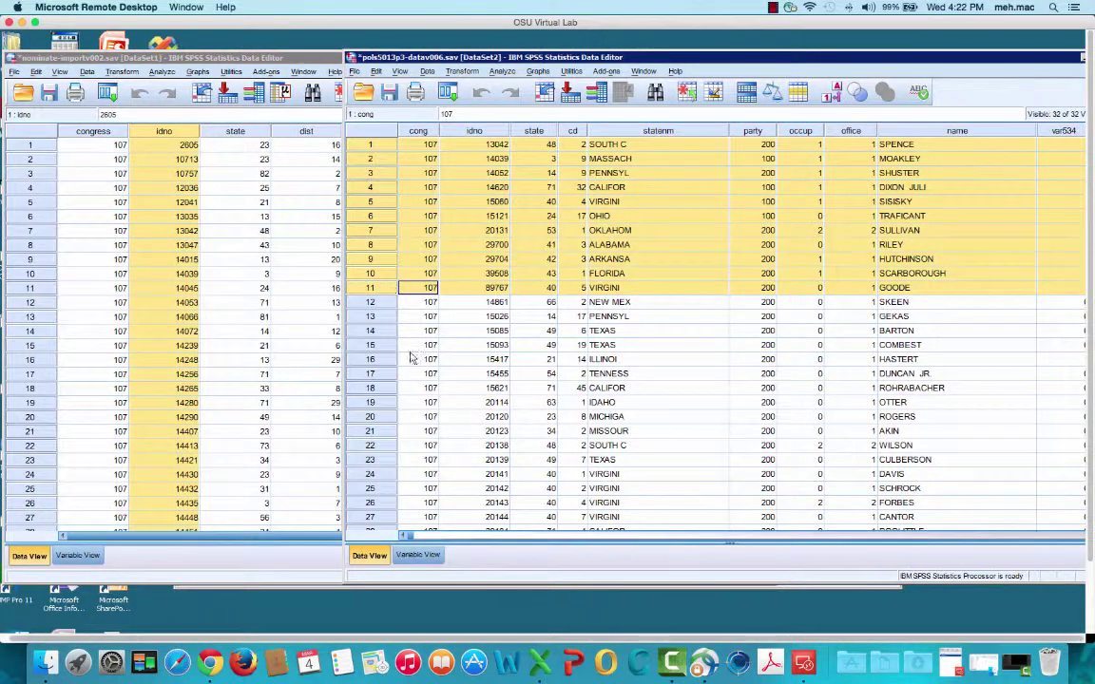
scroll(653, 546, right, 5)
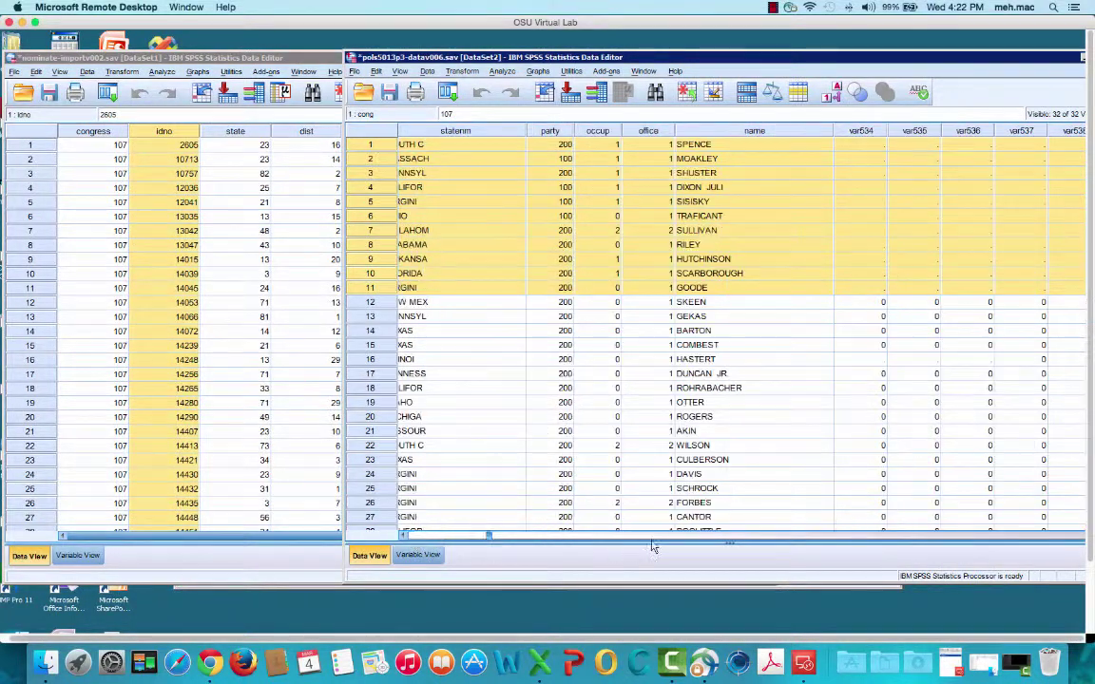
scroll(653, 546, right, 10)
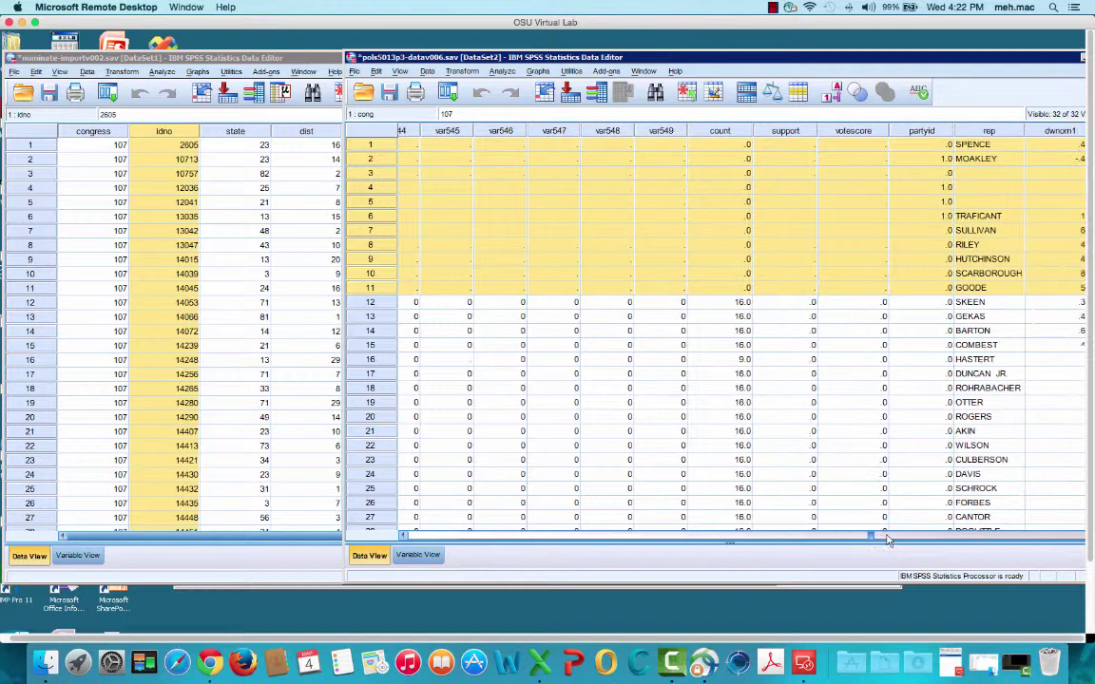
drag(887, 540, 395, 540)
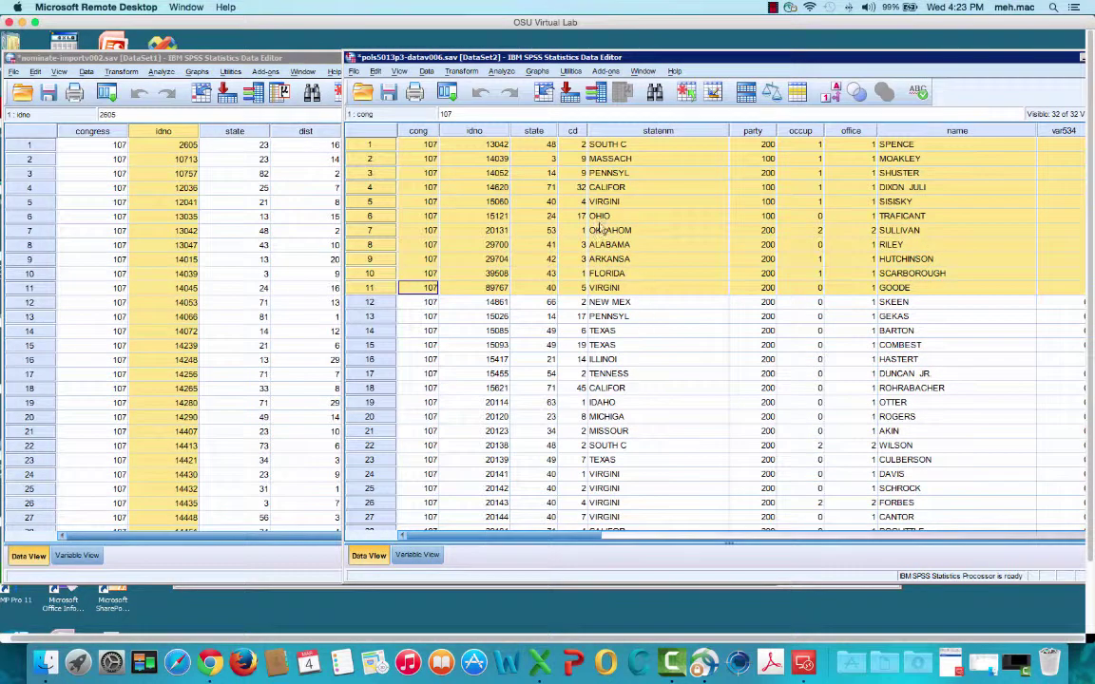
right_click(362, 186)
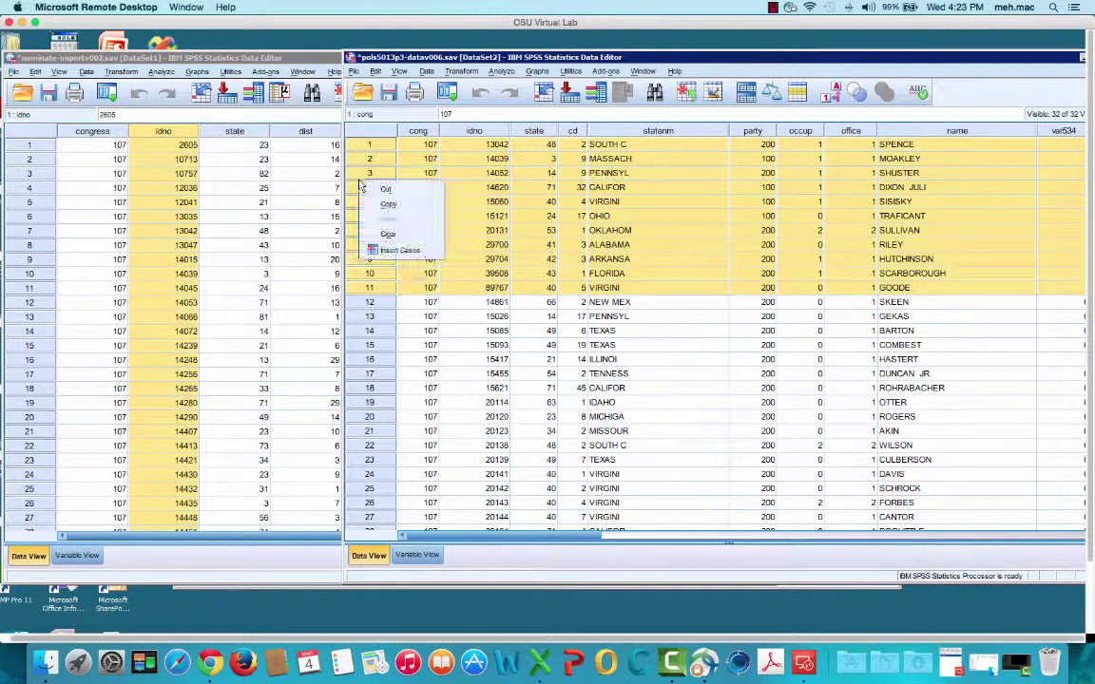
click(385, 233)
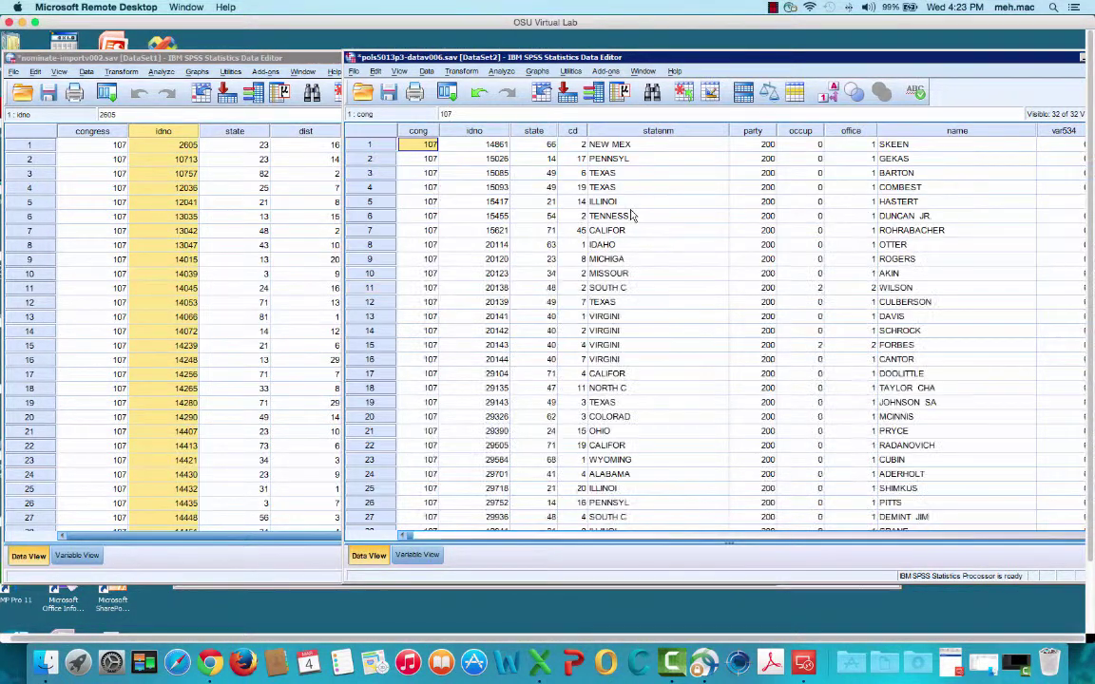
Save the pols5013p3 dataset under the new file name pols5013p3-datav007.sav in the project3 folder
click(355, 72)
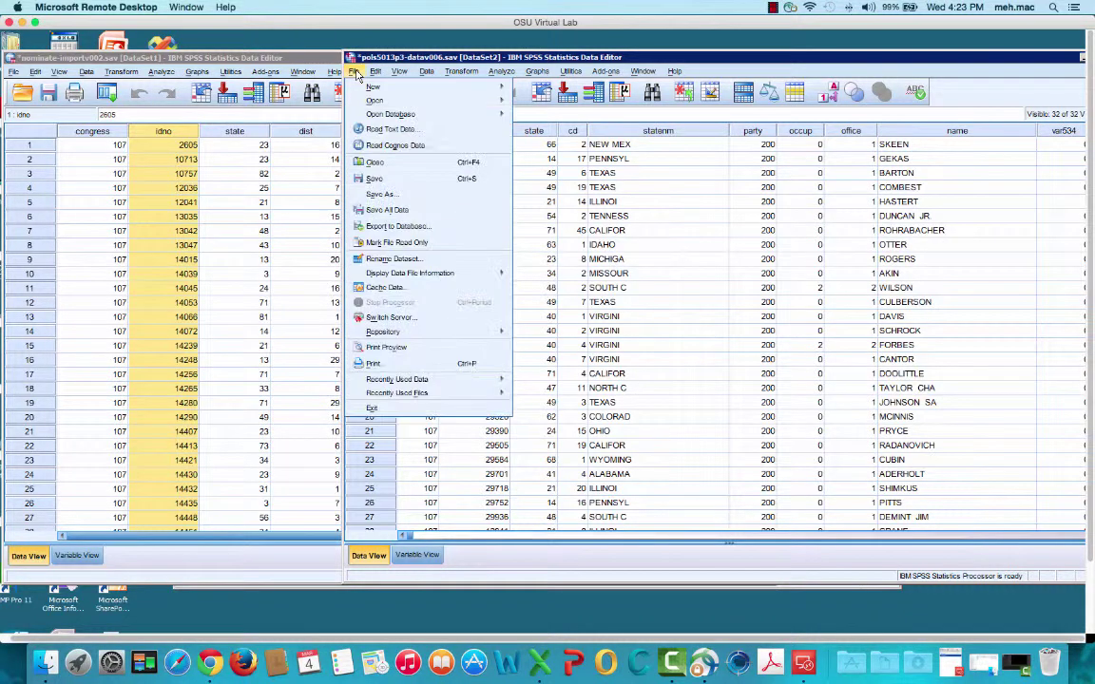
click(388, 195)
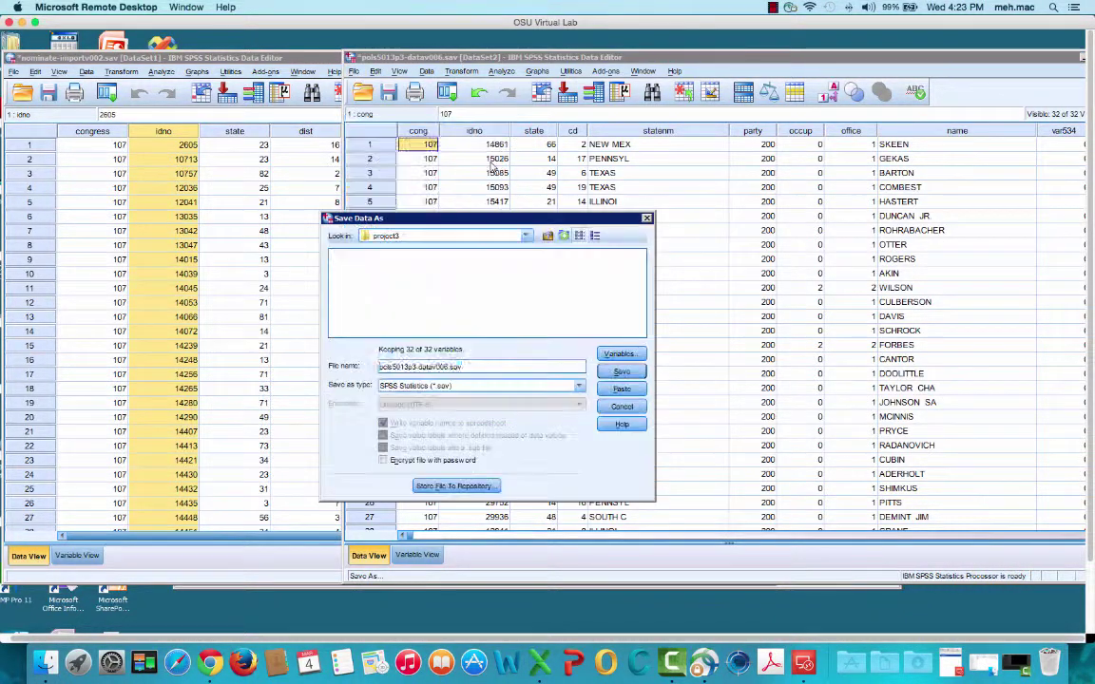
click(504, 363)
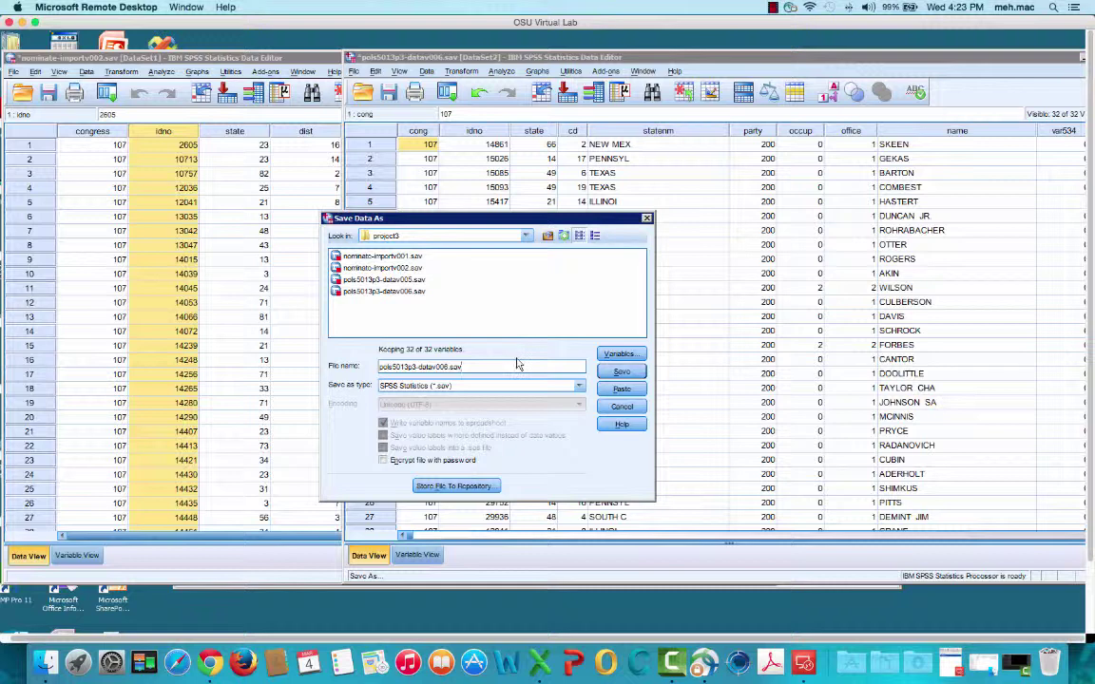
key(Left)
key(Left)
key(Left)
key(Left)
text(7)
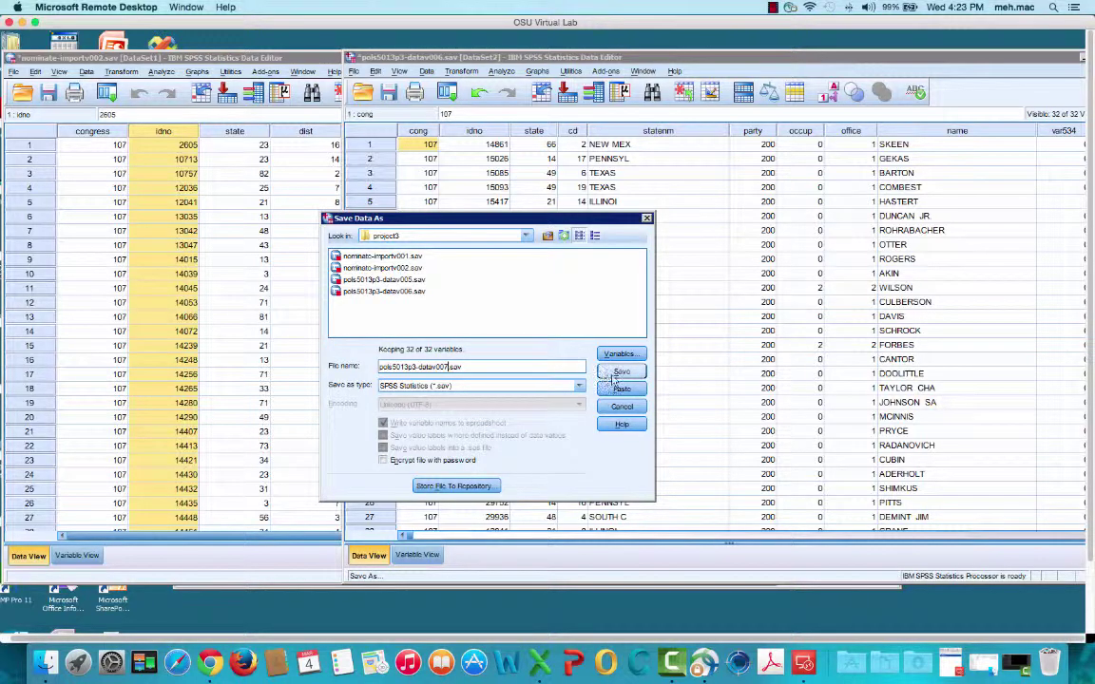
key(Return)
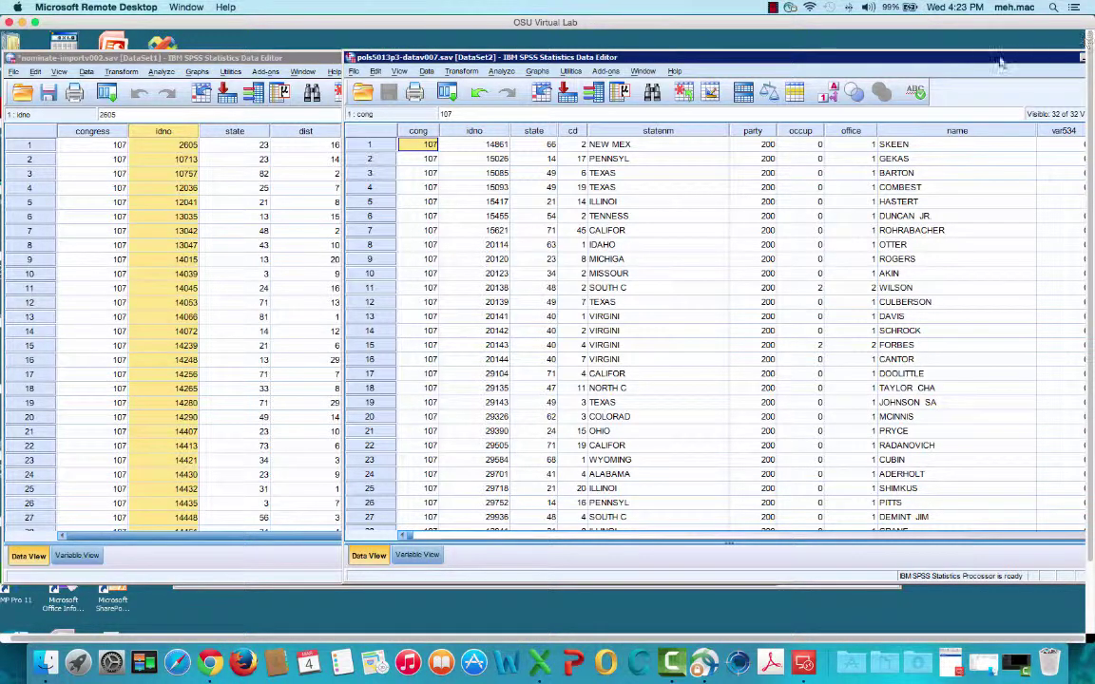
Close the nominate-importv002.sav dataset and save its changes
double_click(265, 52)
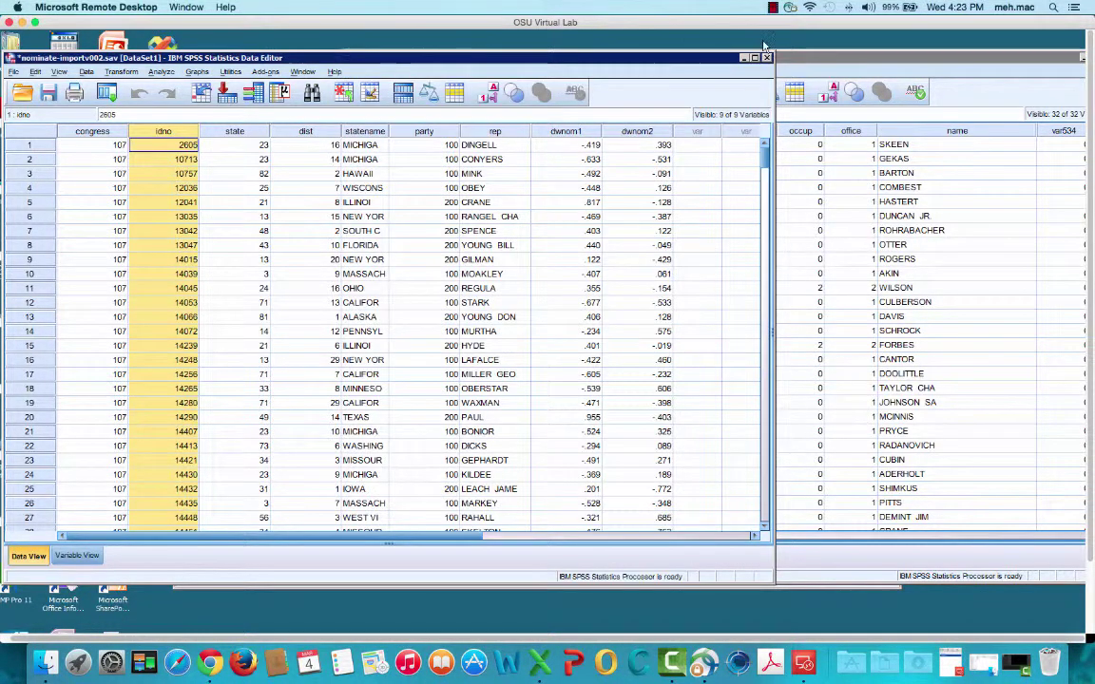
click(767, 58)
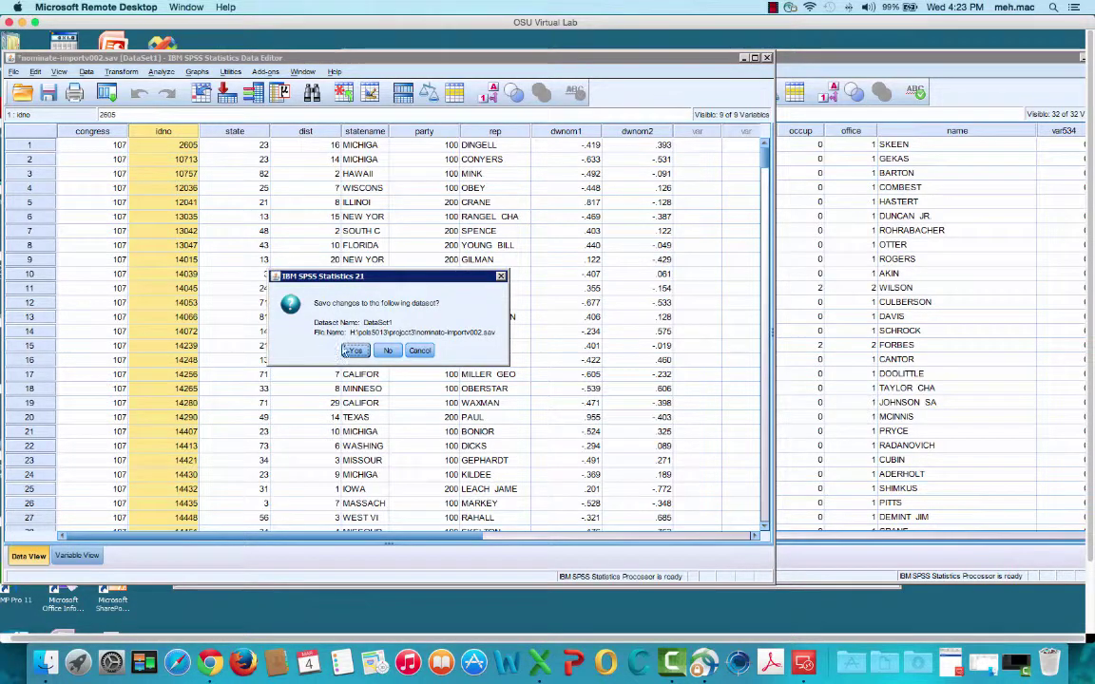
click(354, 351)
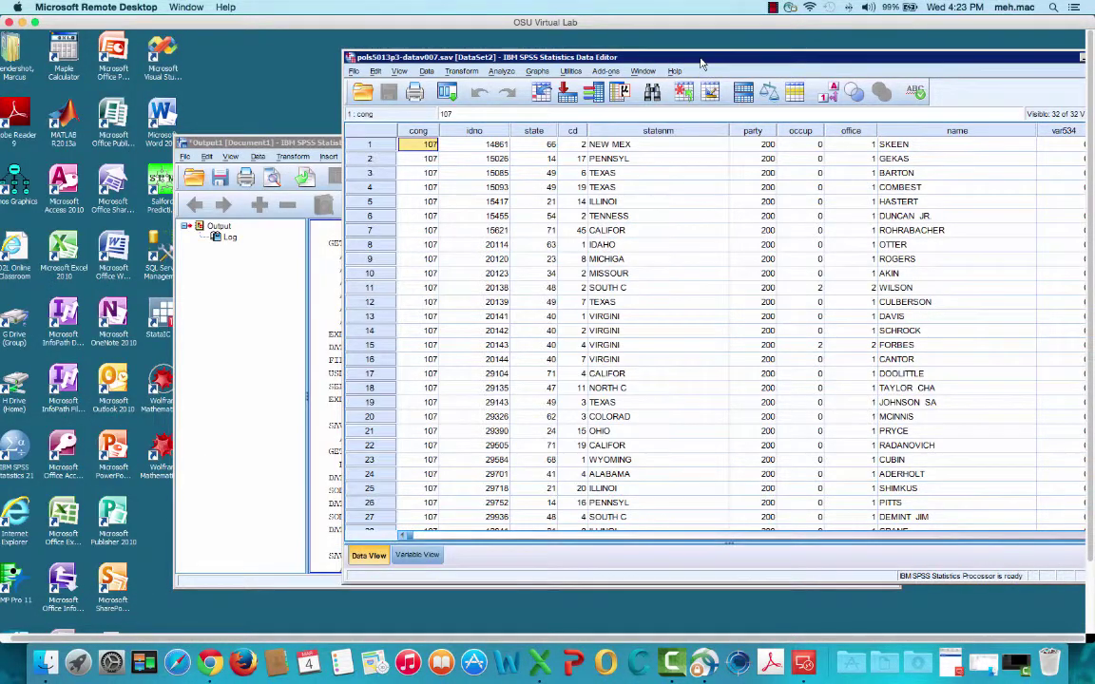
Bring the whole pols5013p3-datav007 window into view and inspect the first case across all variables up to dwnom2
drag(701, 63, 404, 62)
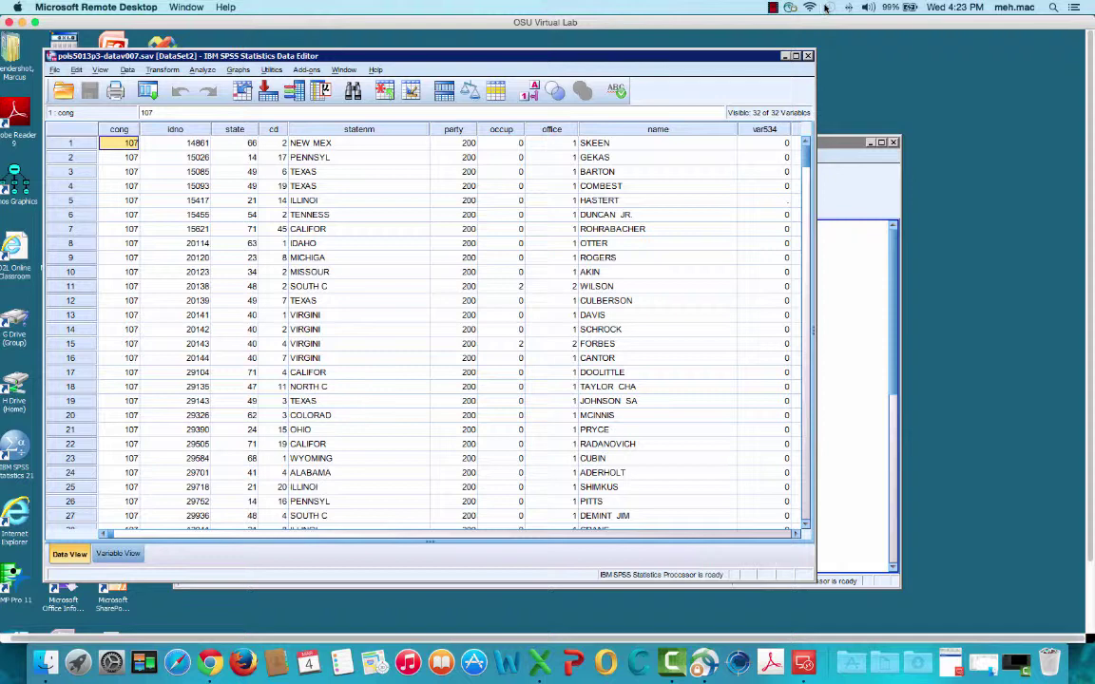
key(Right)
key(Right)
key(Right)
key(Right)
key(Right)
key(Right)
key(Right)
key(Right)
key(Right)
key(Right)
key(Right)
key(Right)
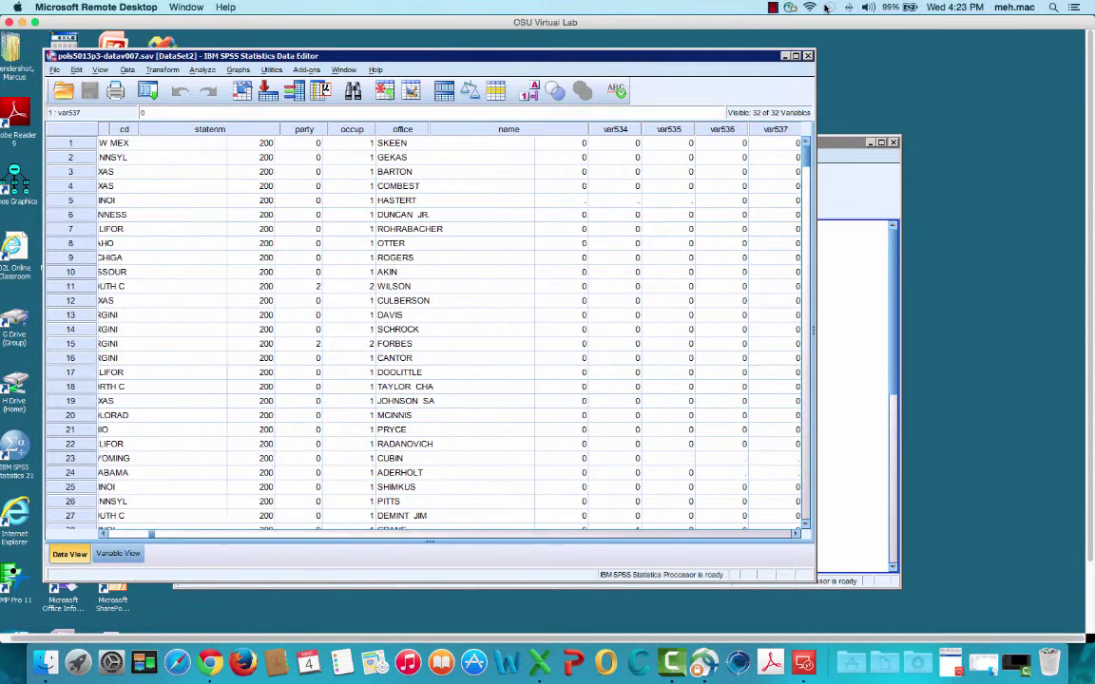
key(Right)
key(Right)
key(Right)
key(Right)
key(Right)
key(Right)
key(Right)
key(Right)
key(Right)
key(Right)
key(Right)
key(Right)
key(Right)
key(Right)
key(Right)
key(Right)
key(Right)
key(Right)
key(Right)
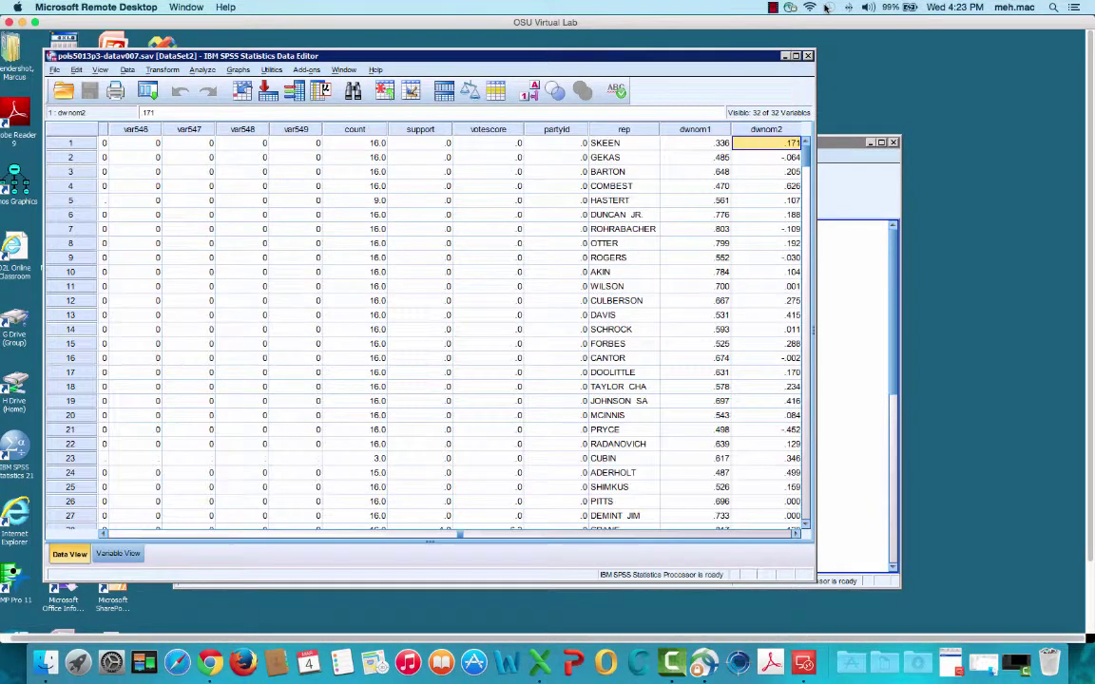
key(Right)
key(Right)
Review the first case's support, votescore, partyid, rep, dwnom1 and dwnom2 values
key(Left)
key(Left)
key(Left)
key(Left)
key(Left)
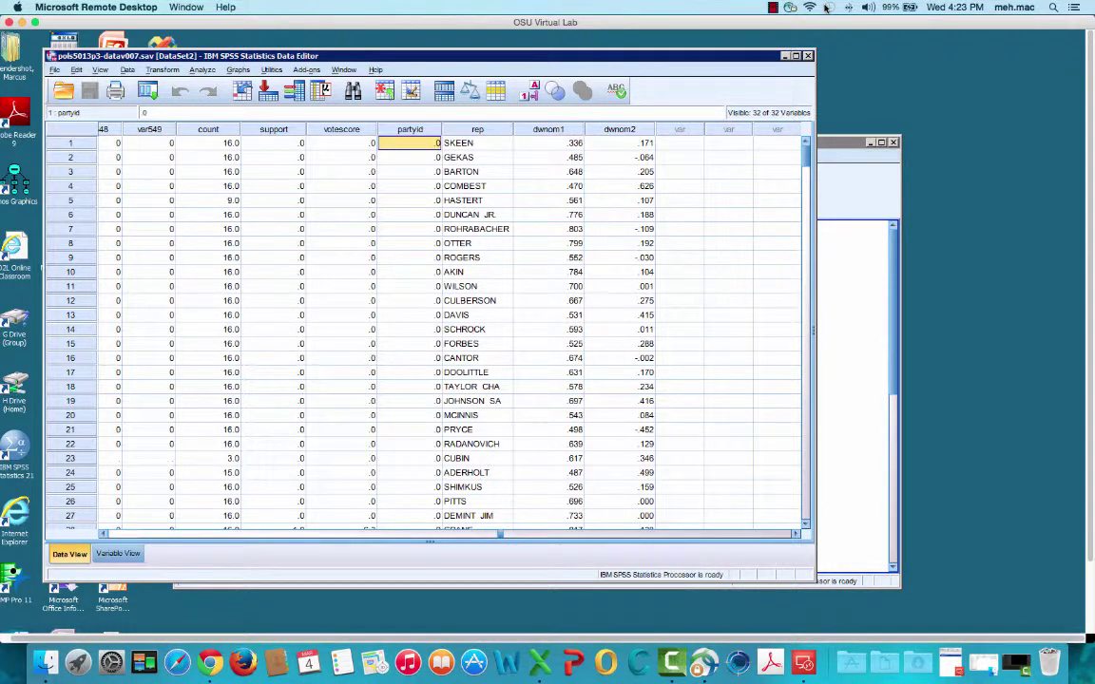
key(Left)
key(Left)
key(Left)
key(Right)
key(Right)
key(Right)
key(Right)
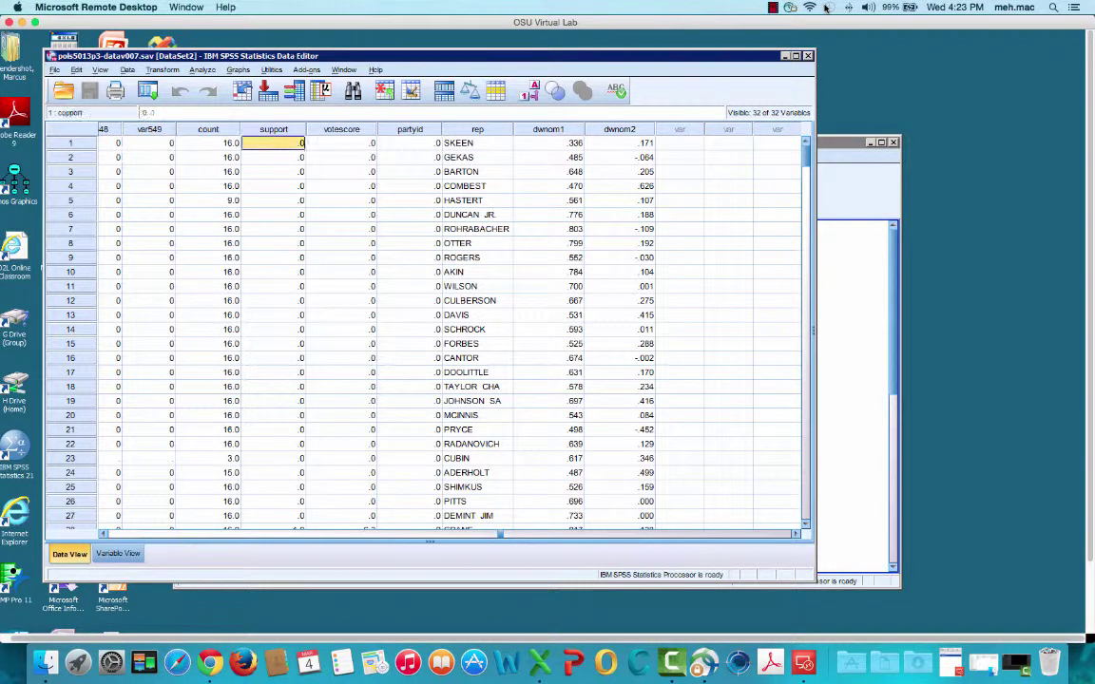
key(Left)
key(Left)
key(Right)
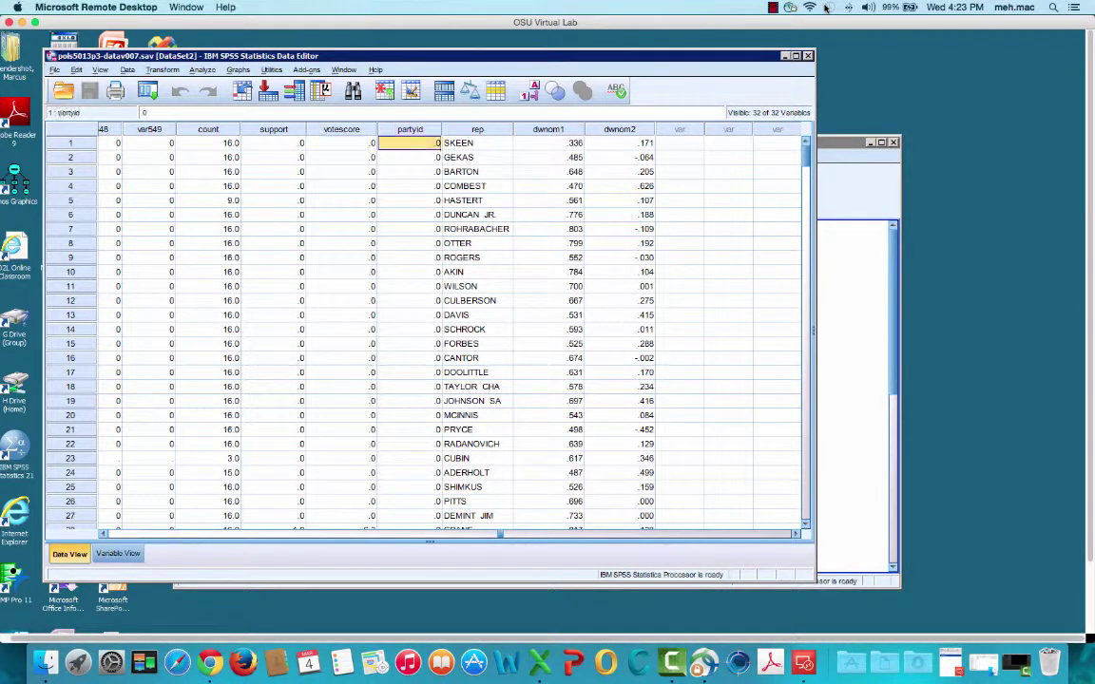
key(Right)
key(Right)
key(Right)
key(Right)
key(Left)
key(Left)
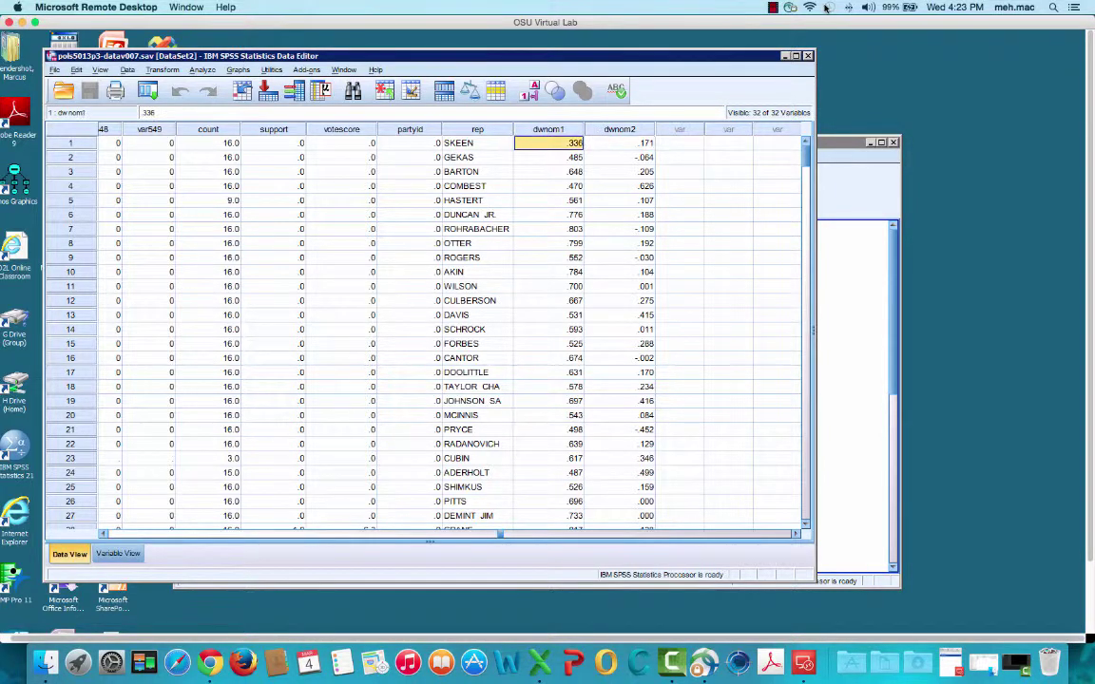
key(Right)
key(Left)
key(Left)
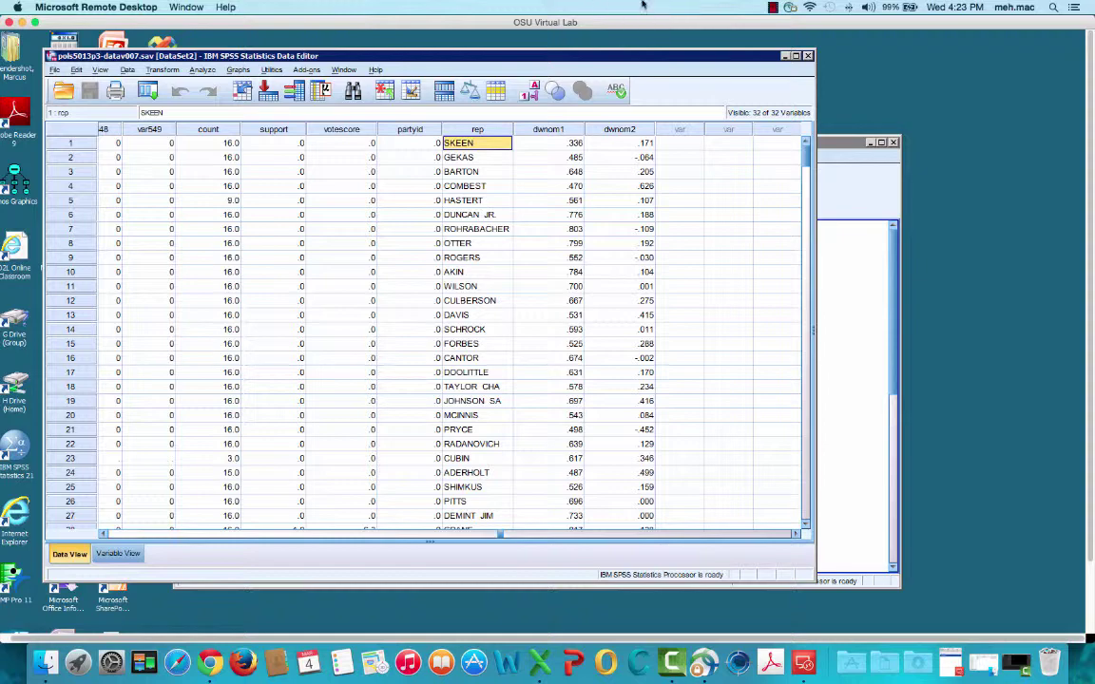
Move the rep variable from after partyid to directly below name in the variable list
click(118, 553)
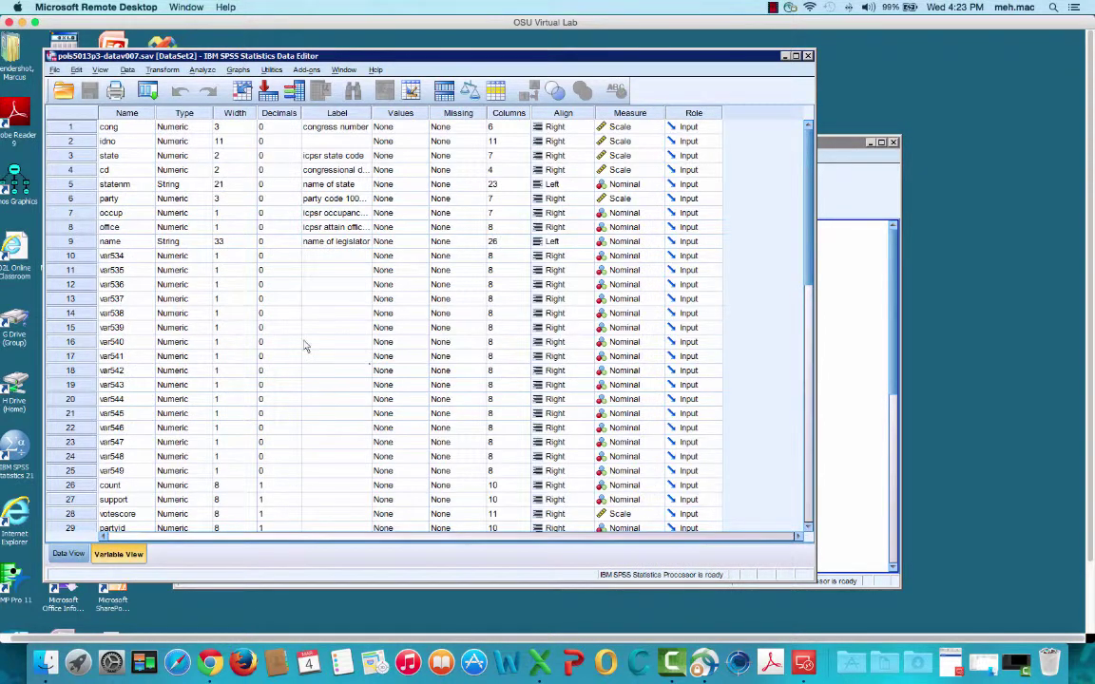
scroll(302, 344, down, 2)
scroll(300, 344, down, 3)
scroll(295, 342, up, 5)
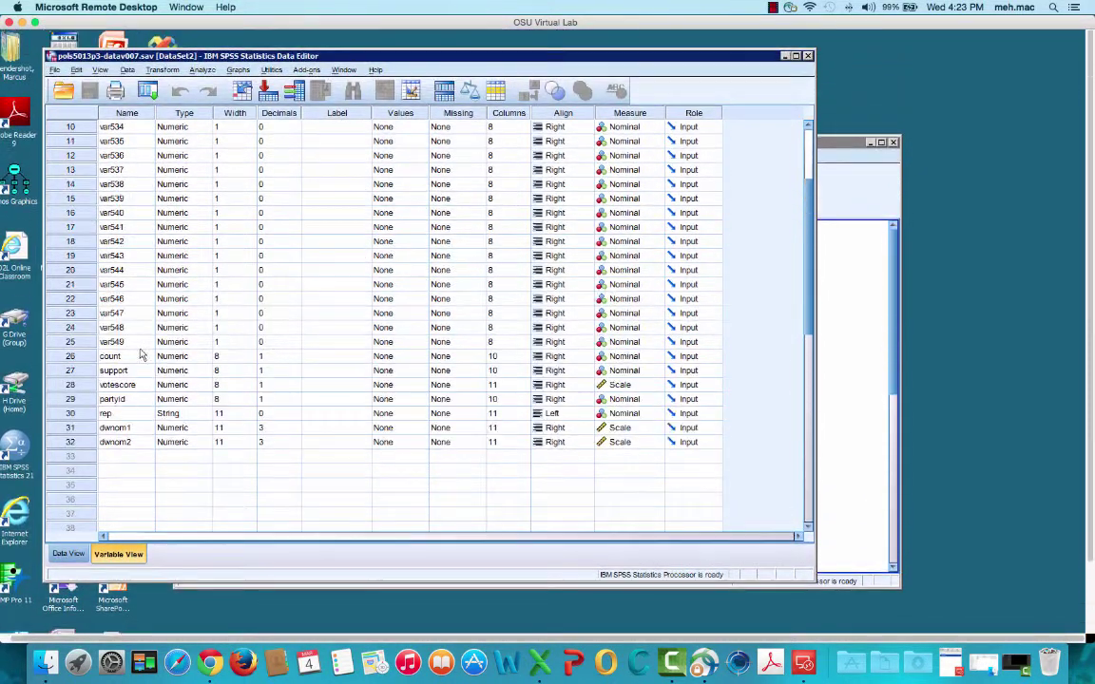
click(84, 414)
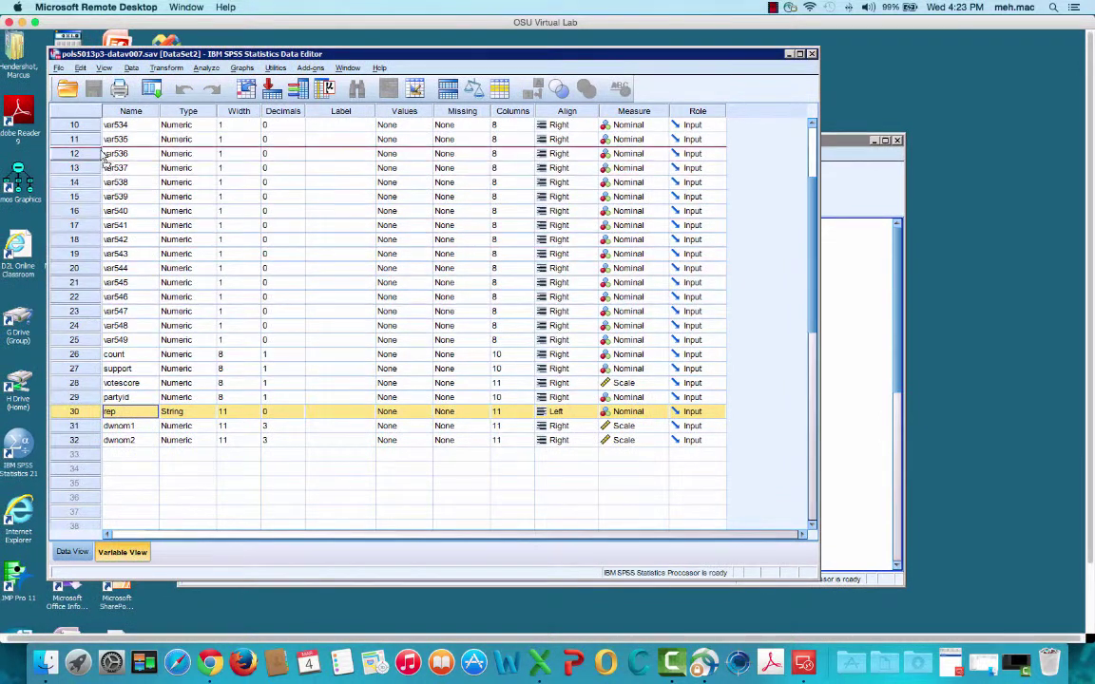
scroll(103, 128, up, 1)
drag(102, 128, 90, 245)
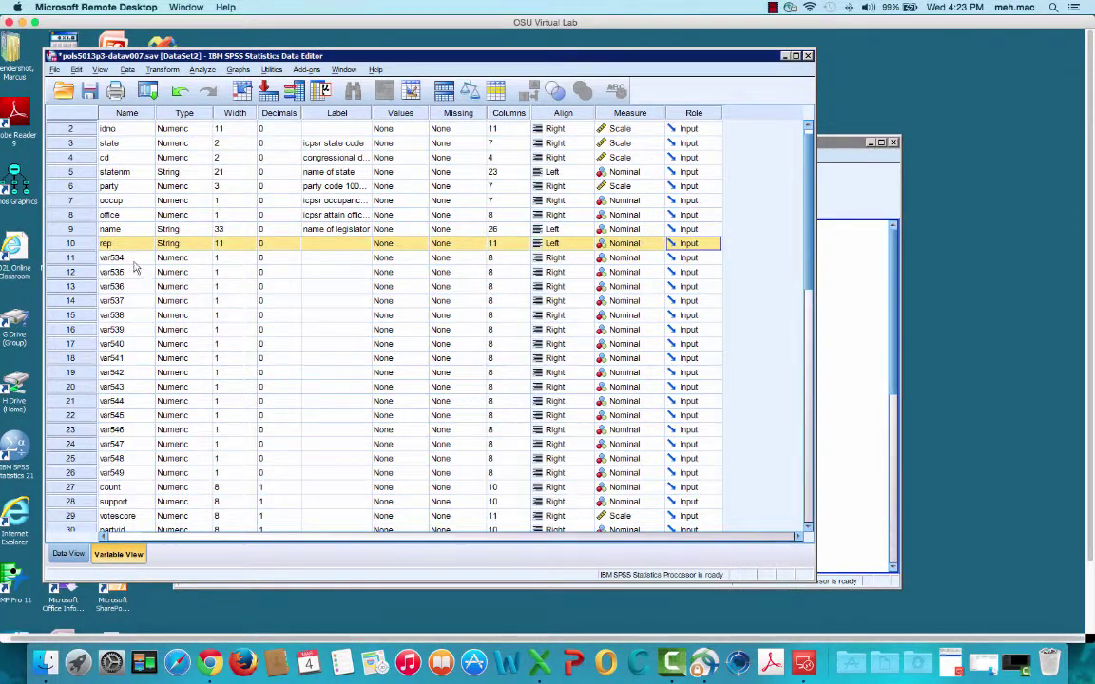
Check the new variable order, then compare the adjacent name and rep columns case by case from case 1 to case 54
scroll(112, 339, down, 5)
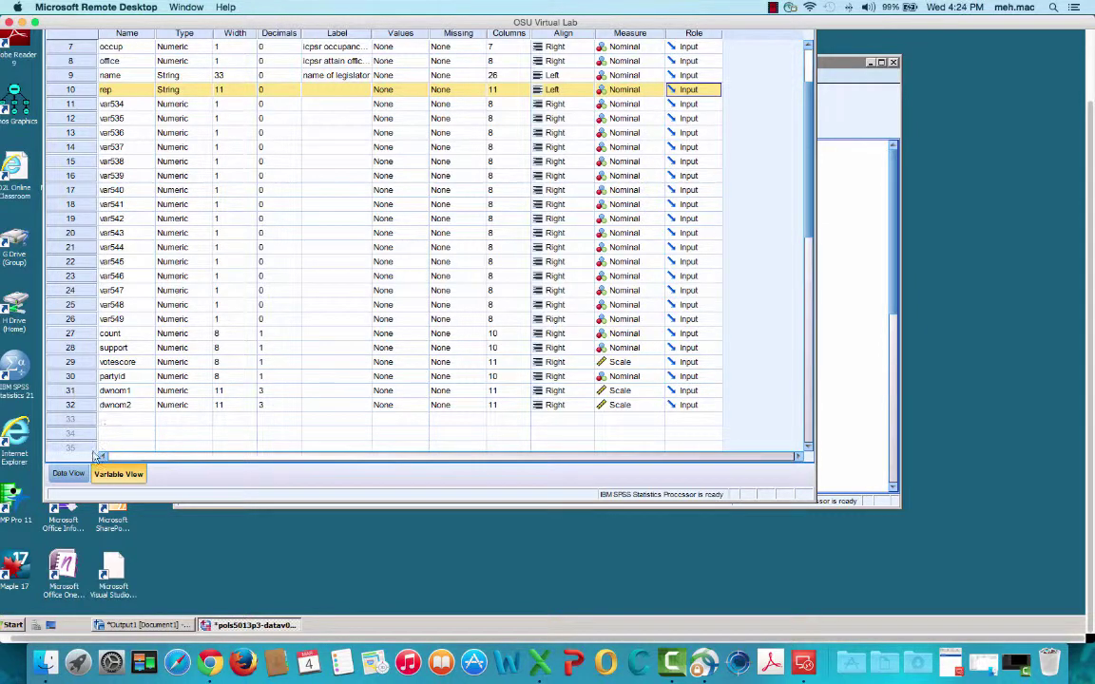
double_click(71, 430)
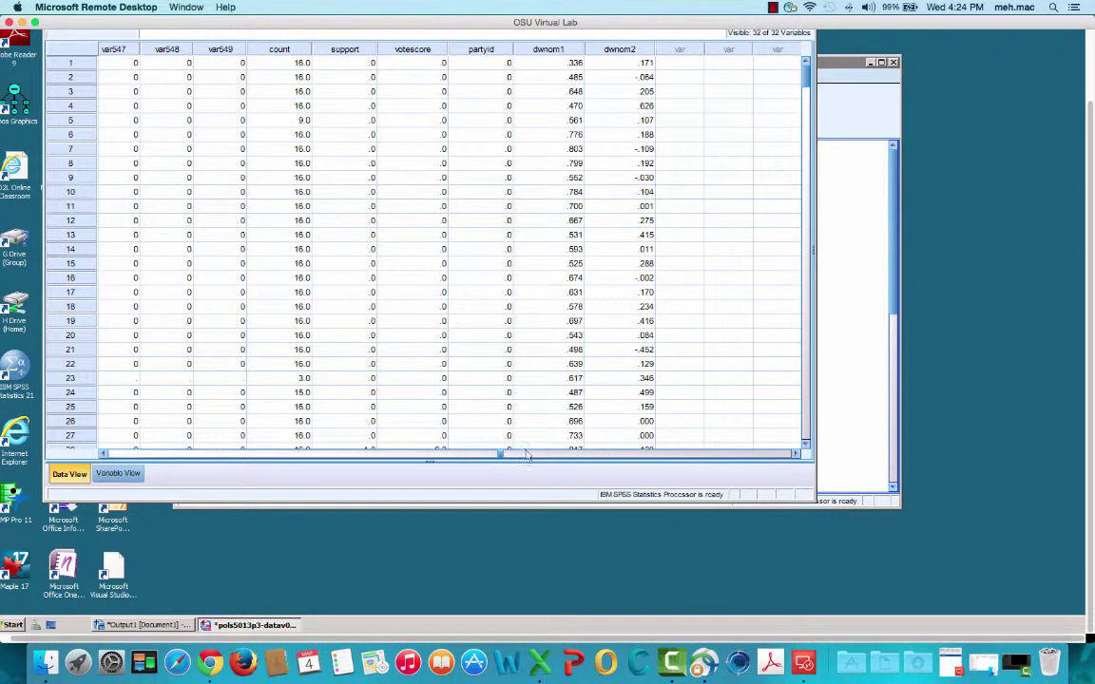
drag(397, 456, 238, 456)
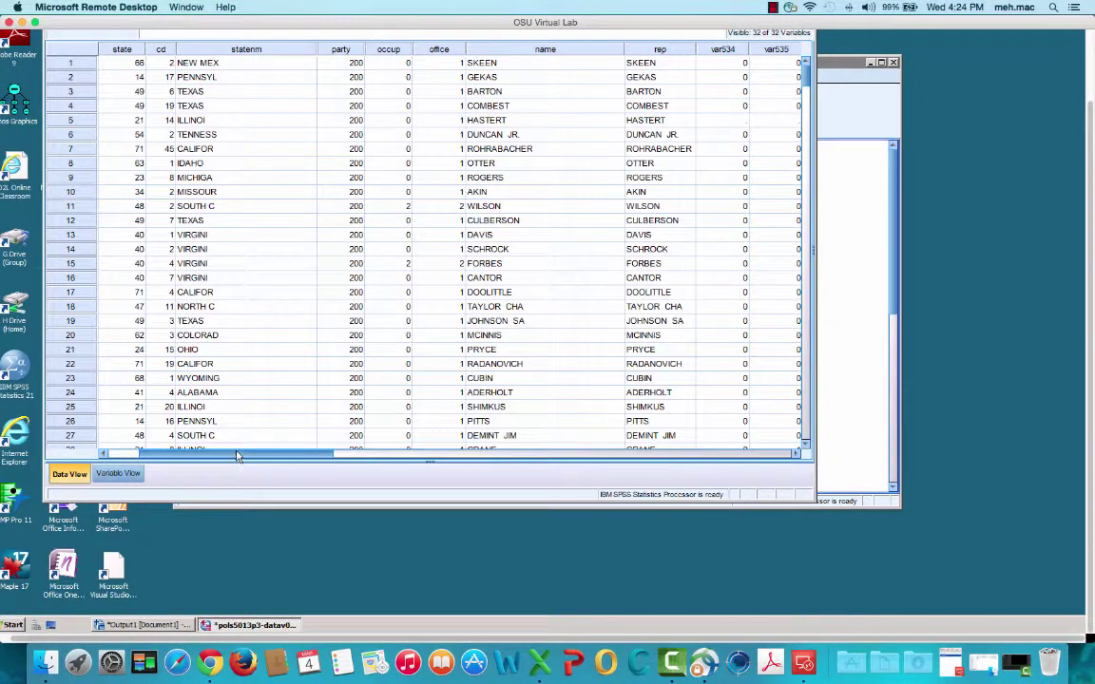
click(646, 63)
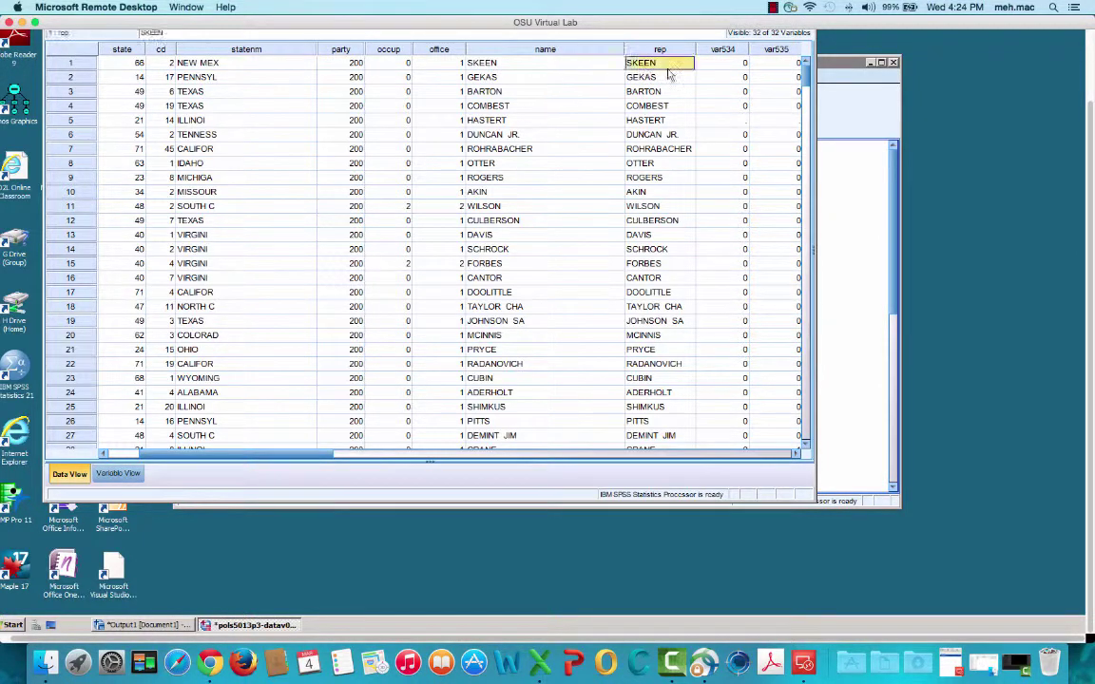
key(Down)
key(Down)
key(Down)
key(Down)
key(Down)
key(Down)
key(Down)
key(Down)
key(Down)
key(Down)
key(Down)
key(Down)
key(Down)
key(Down)
key(Down)
key(Down)
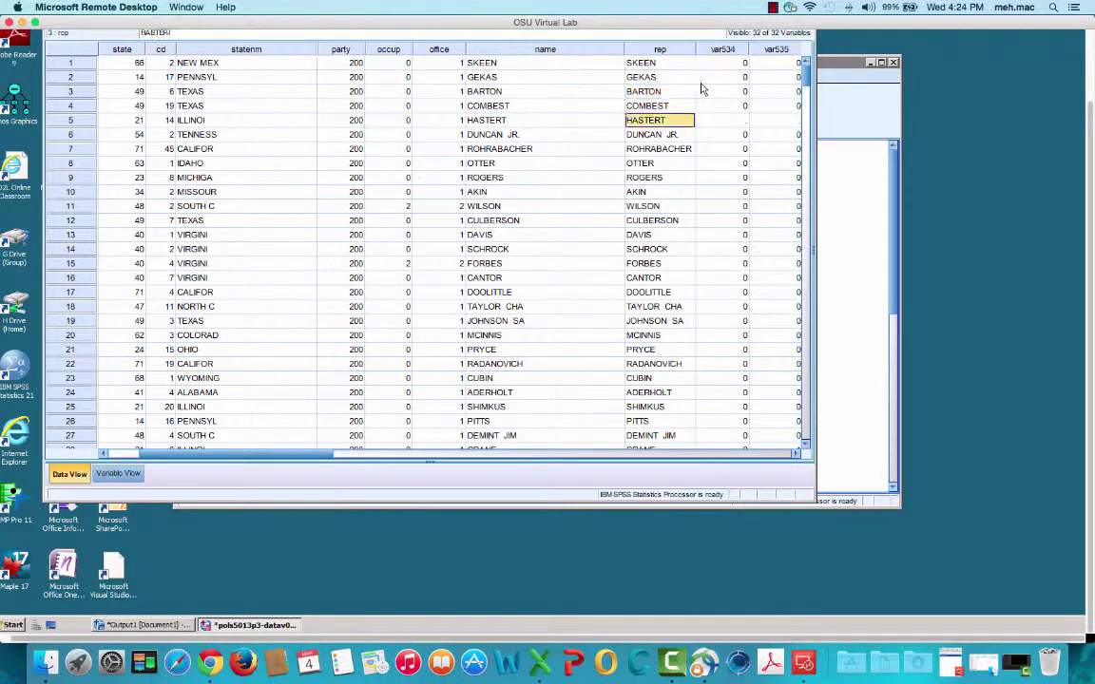
key(Down)
key(Down)
key(Down)
key(Down)
key(Down)
key(Down)
key(Down)
key(Down)
key(Down)
key(Down)
key(Down)
key(Down)
key(Down)
key(Down)
key(Down)
key(Down)
key(Down)
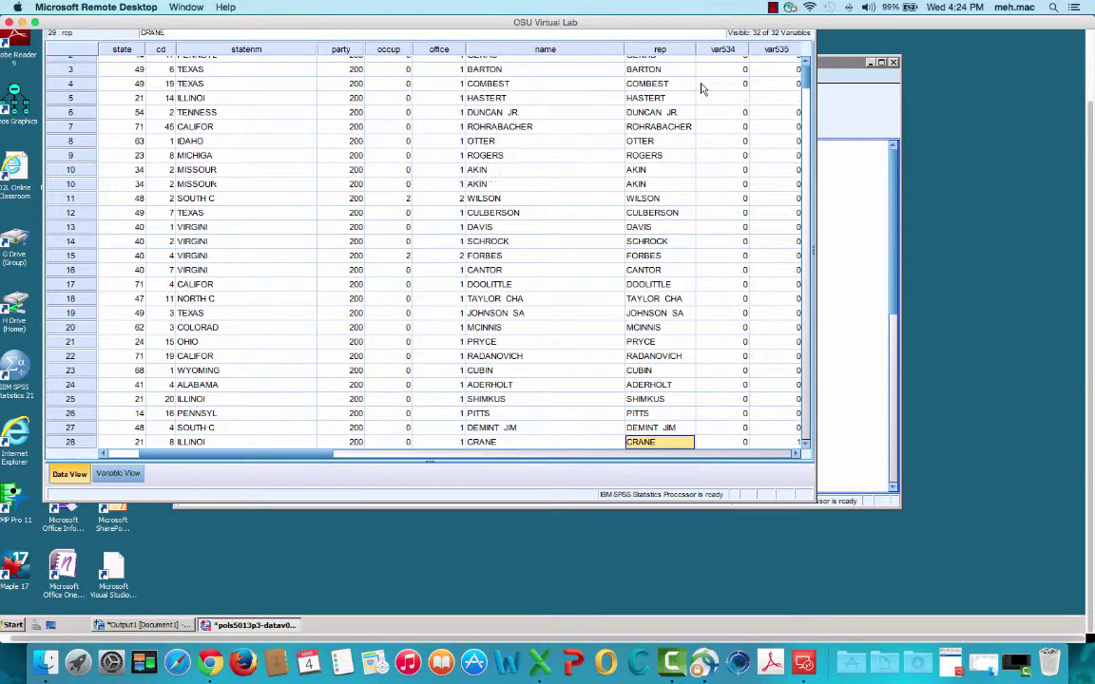
key(Down)
key(Down)
key(Down)
key(Down)
key(Down)
key(Down)
key(Down)
key(Down)
key(Down)
key(Down)
key(Down)
key(Down)
key(Down)
key(Down)
key(Down)
key(Down)
key(Down)
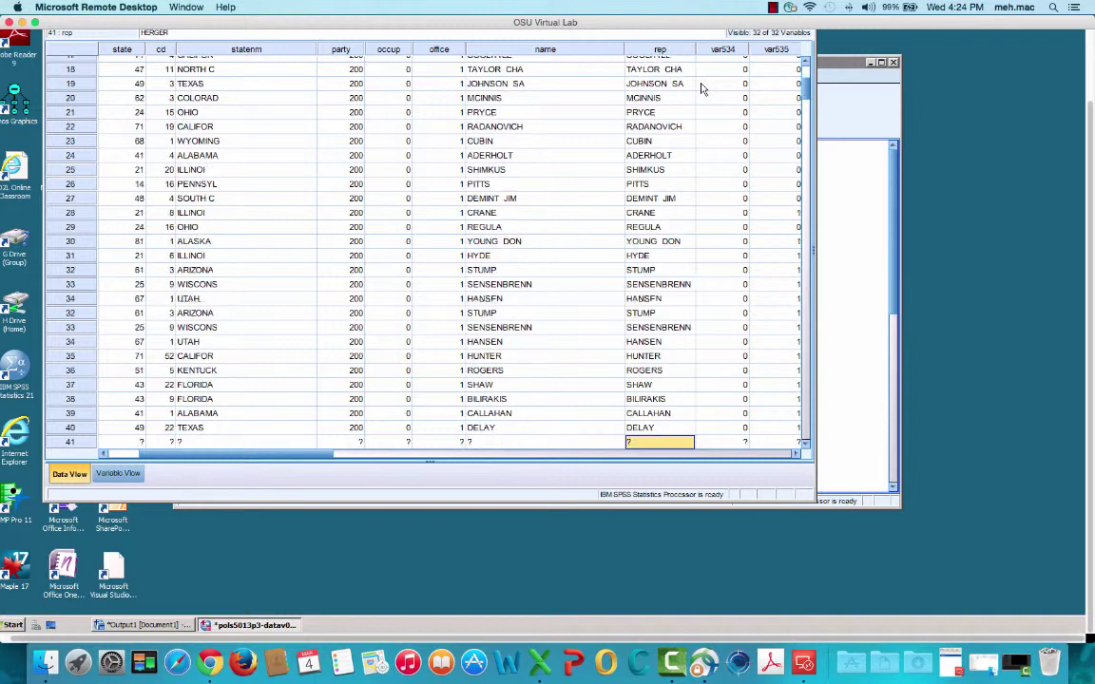
key(Down)
key(Down)
key(Down)
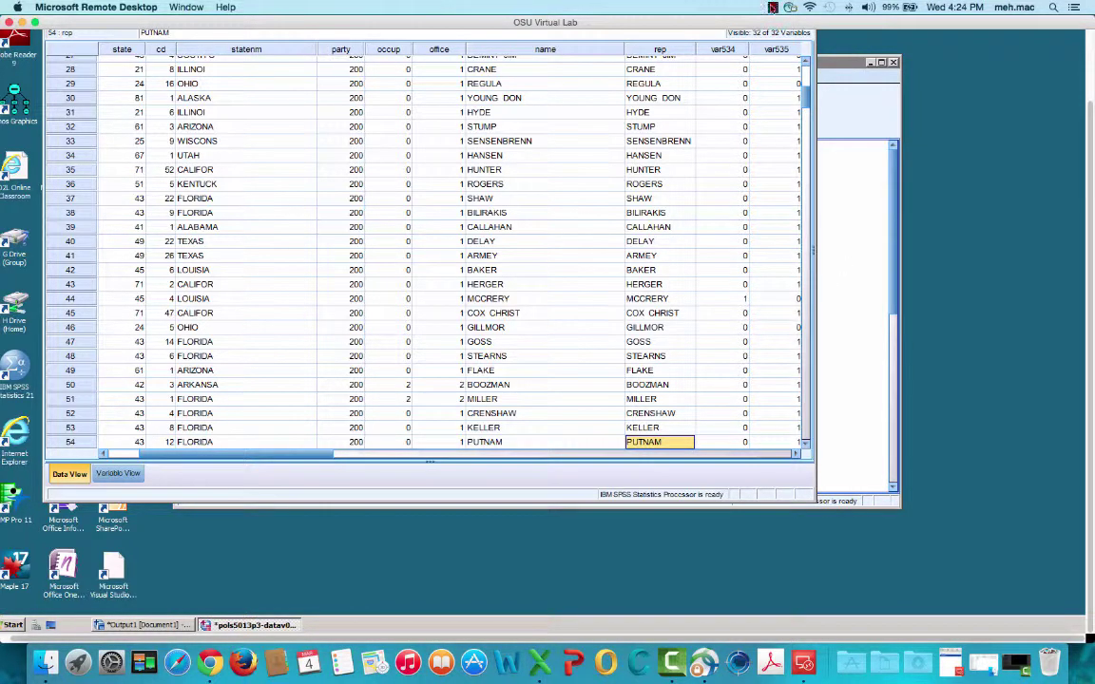
click(773, 8)
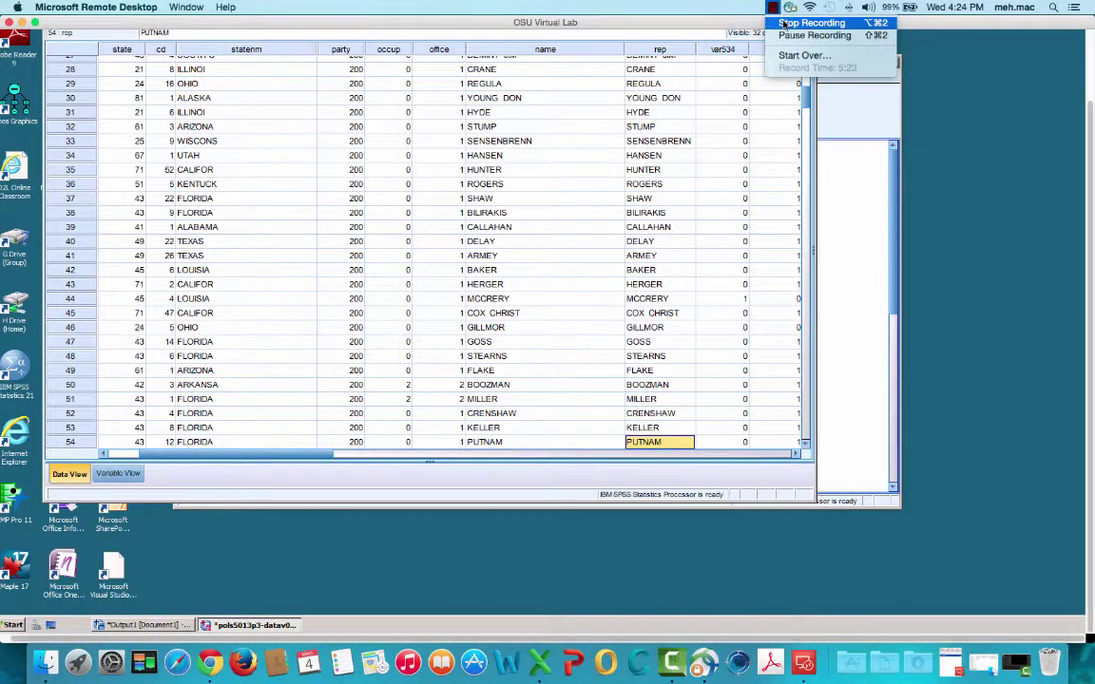
click(781, 22)
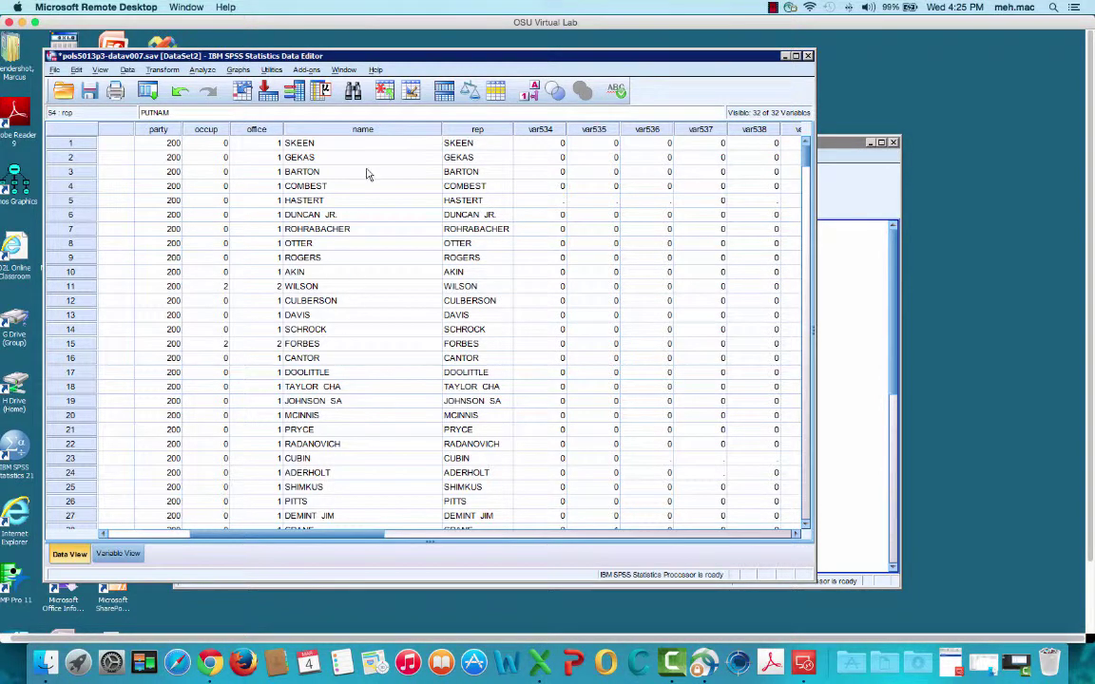
Sort the cases in ascending order by name and compare the name and rep columns
right_click(371, 131)
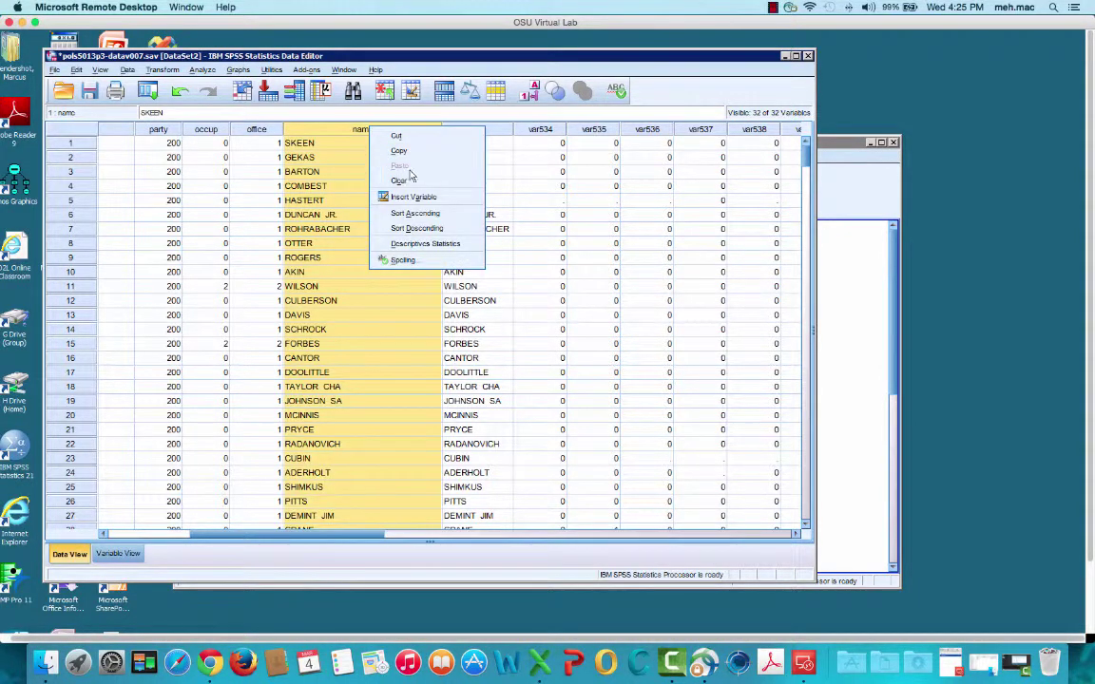
click(415, 213)
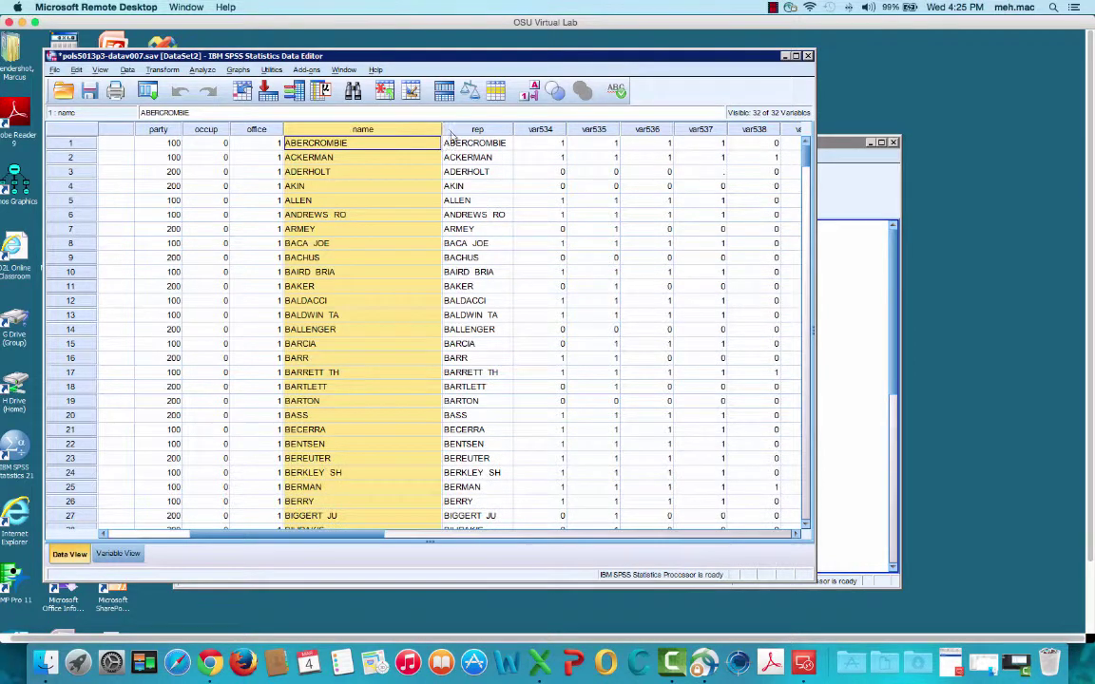
click(479, 402)
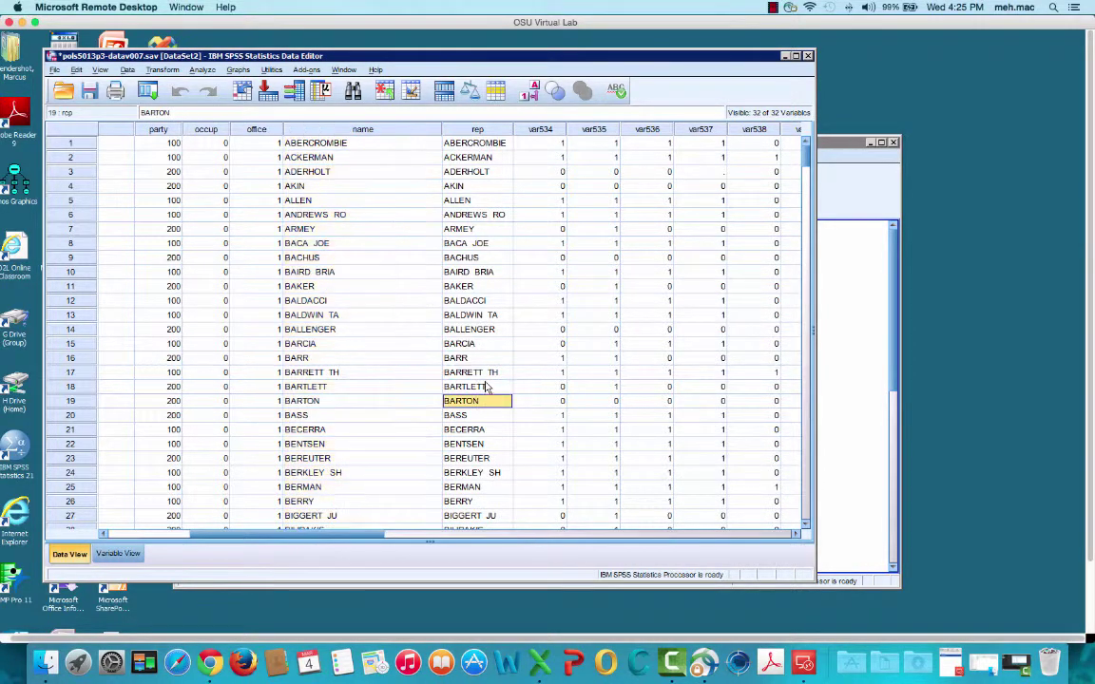
Examine the count, support, votescore, partyid, dwnom1 and dwnom2 columns of the cases sorted by name
scroll(490, 544, right, 1)
scroll(490, 544, right, 15)
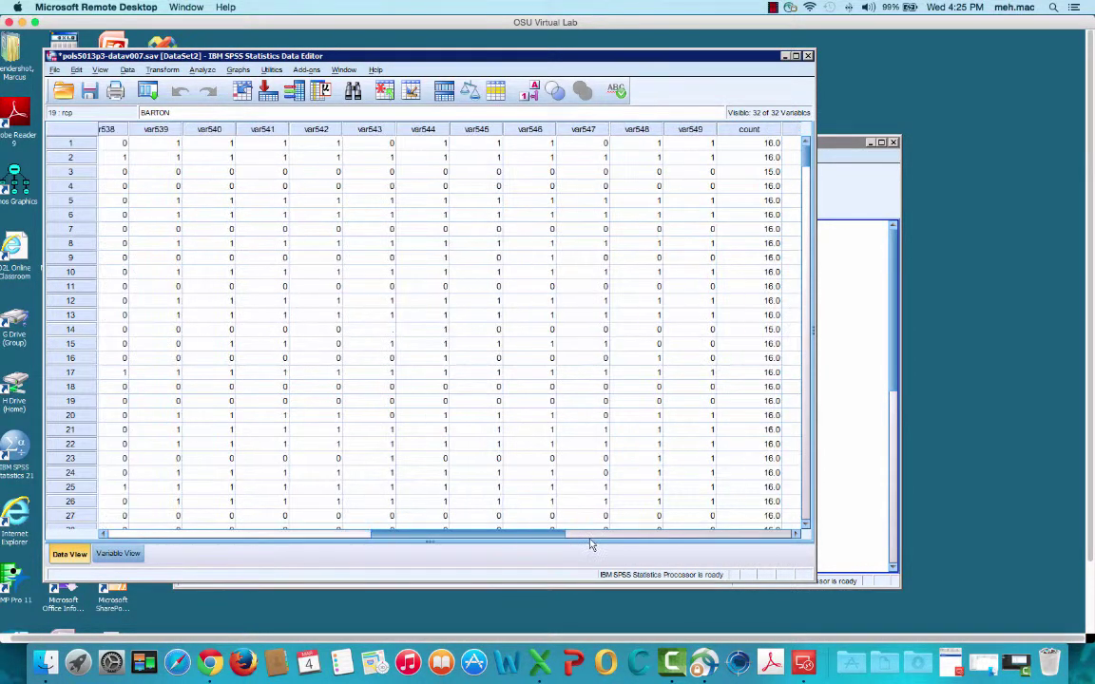
scroll(679, 543, right, 2)
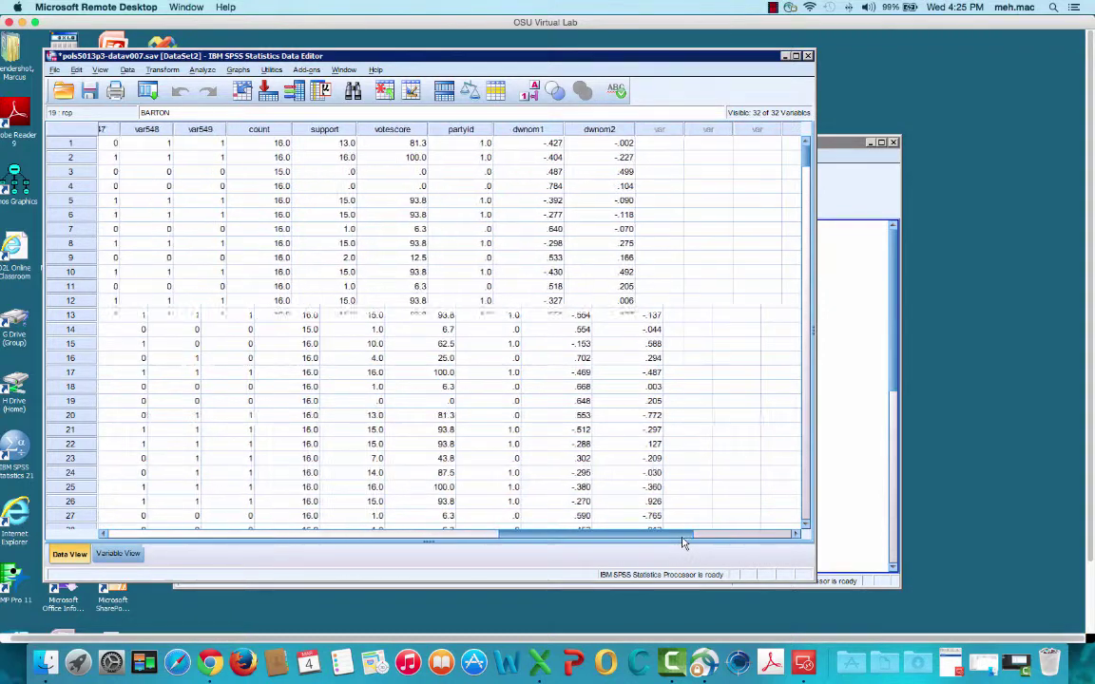
Compute a new variable dwnom1neg with the numeric expression dwnom1 * -1
click(462, 129)
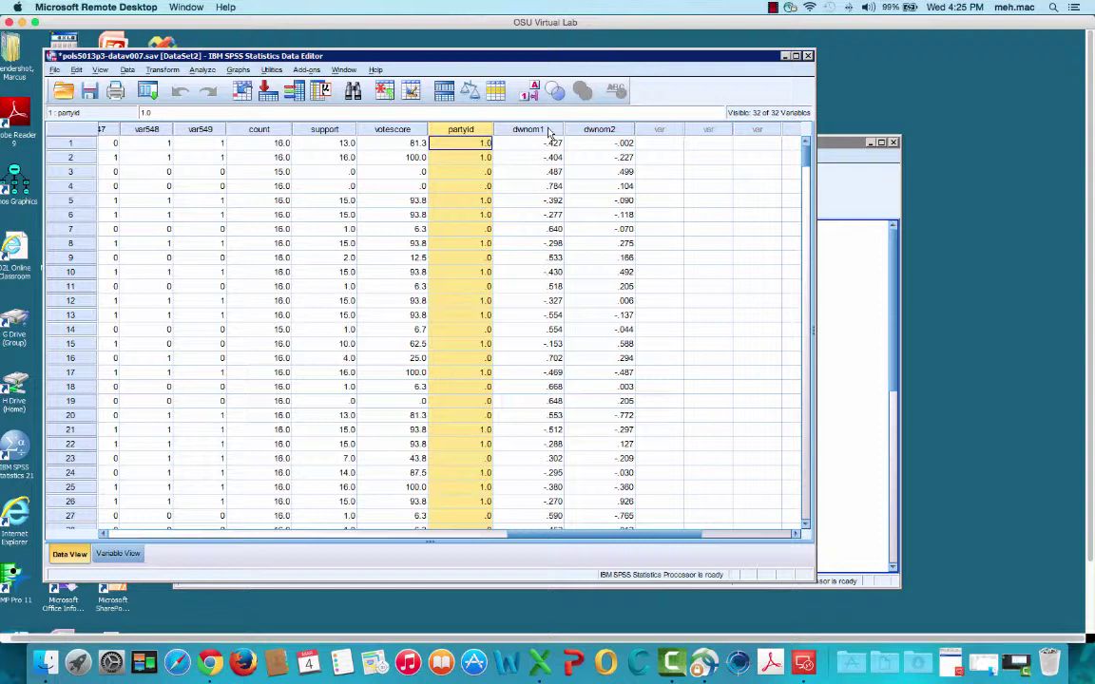
click(548, 130)
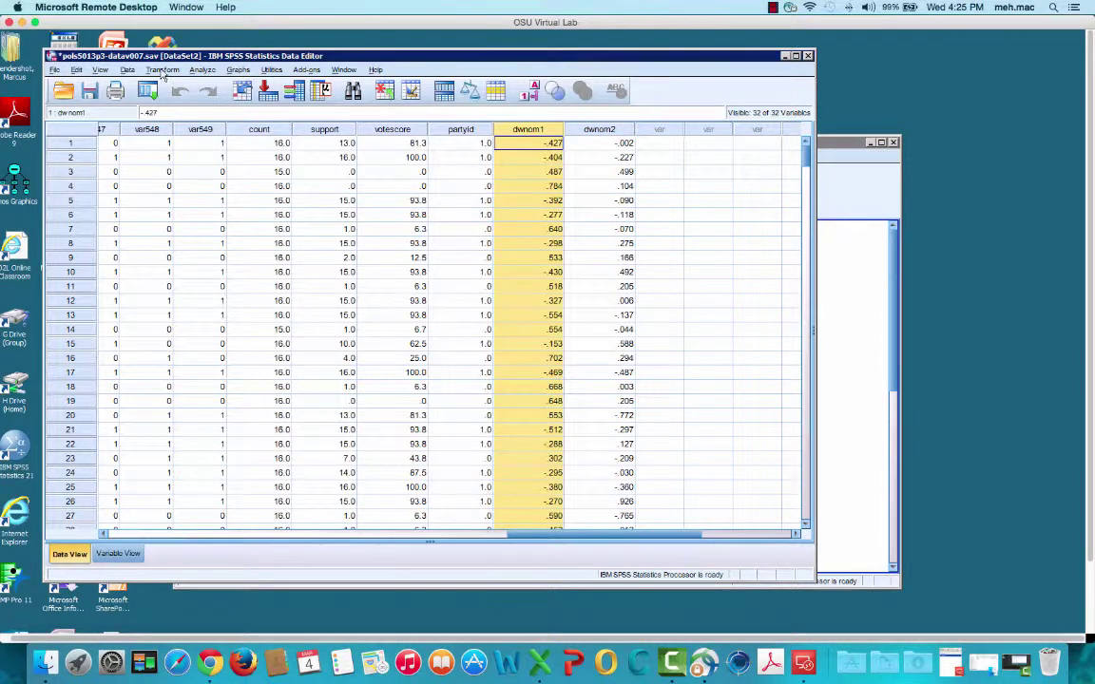
click(162, 70)
click(156, 80)
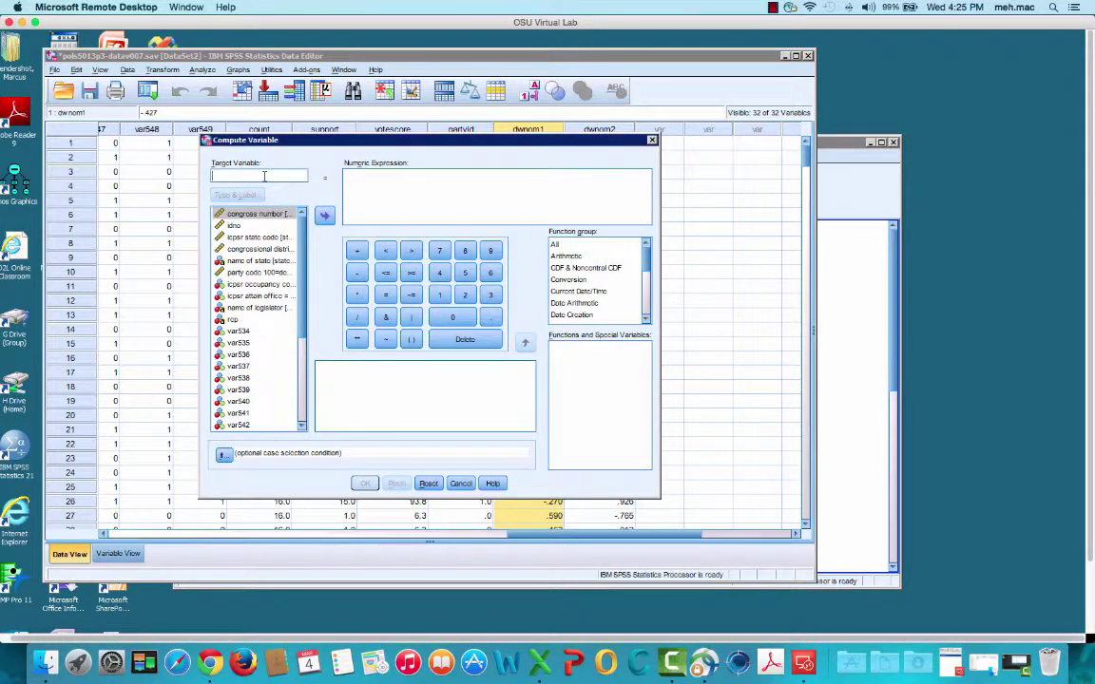
text(dwnom1neg)
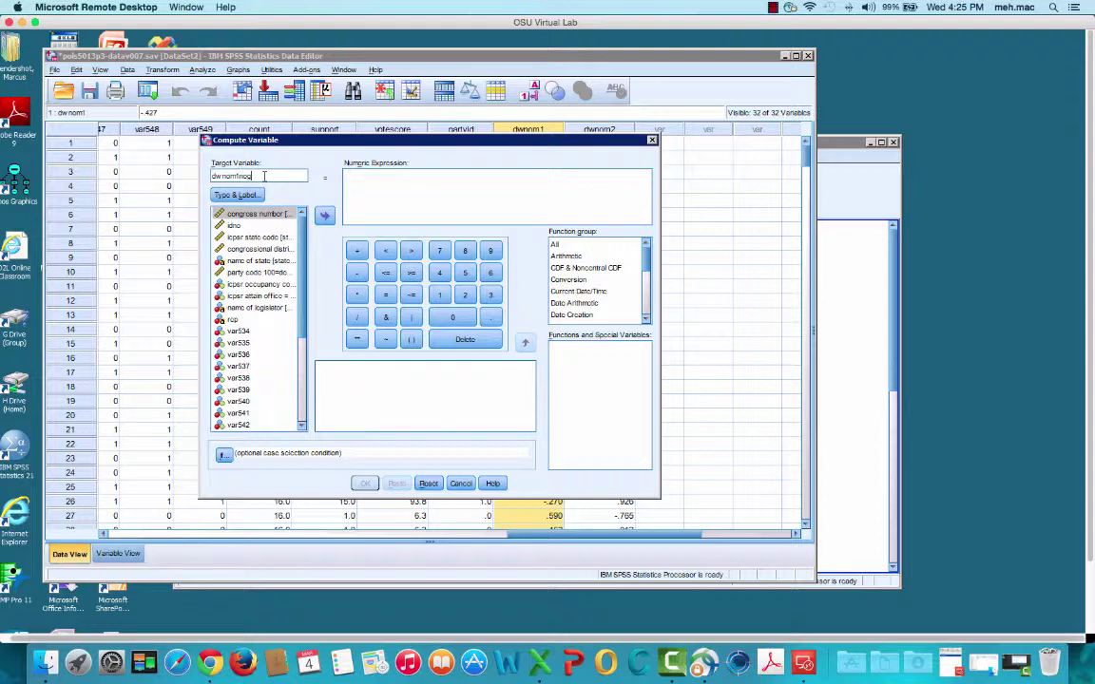
scroll(272, 328, down, 5)
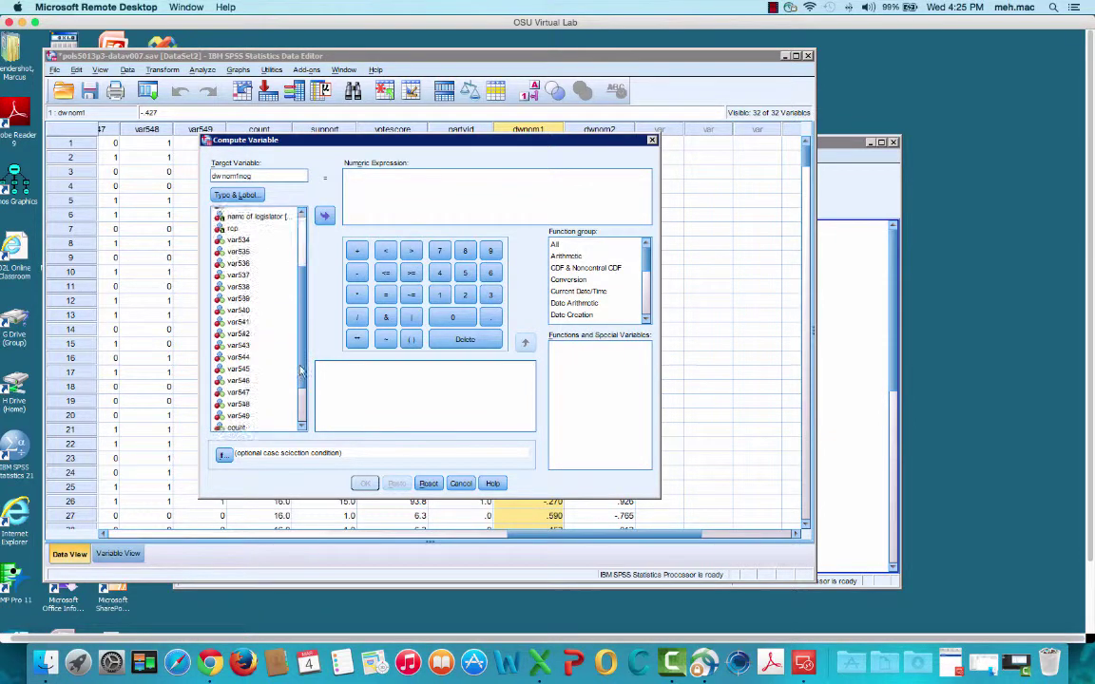
click(240, 414)
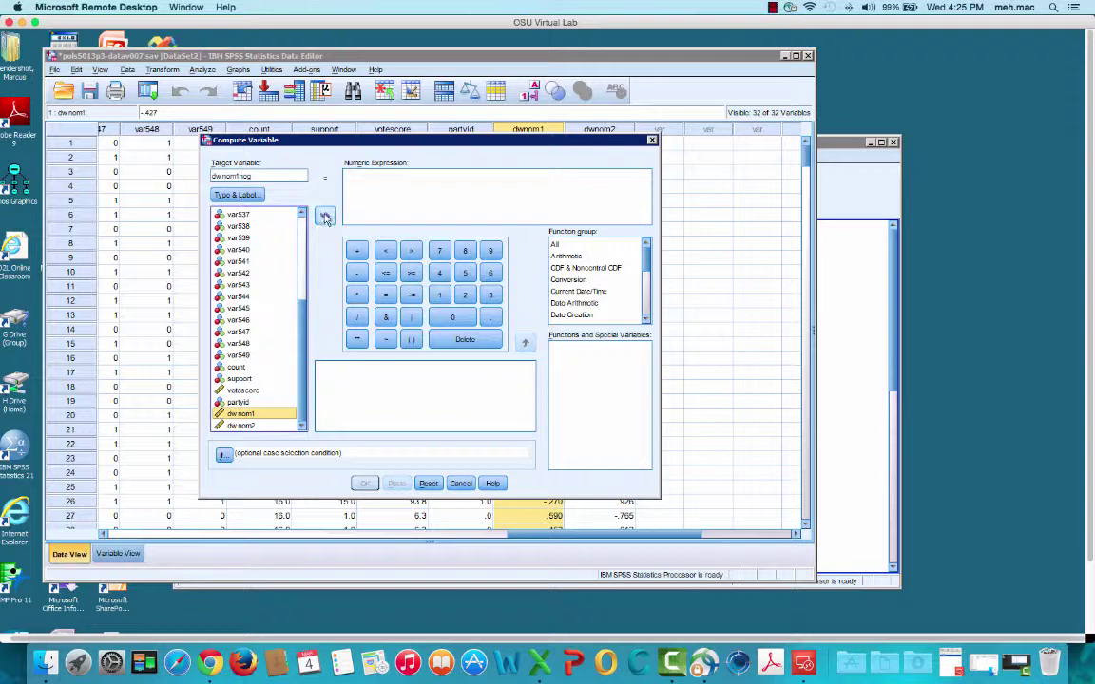
click(324, 216)
click(356, 295)
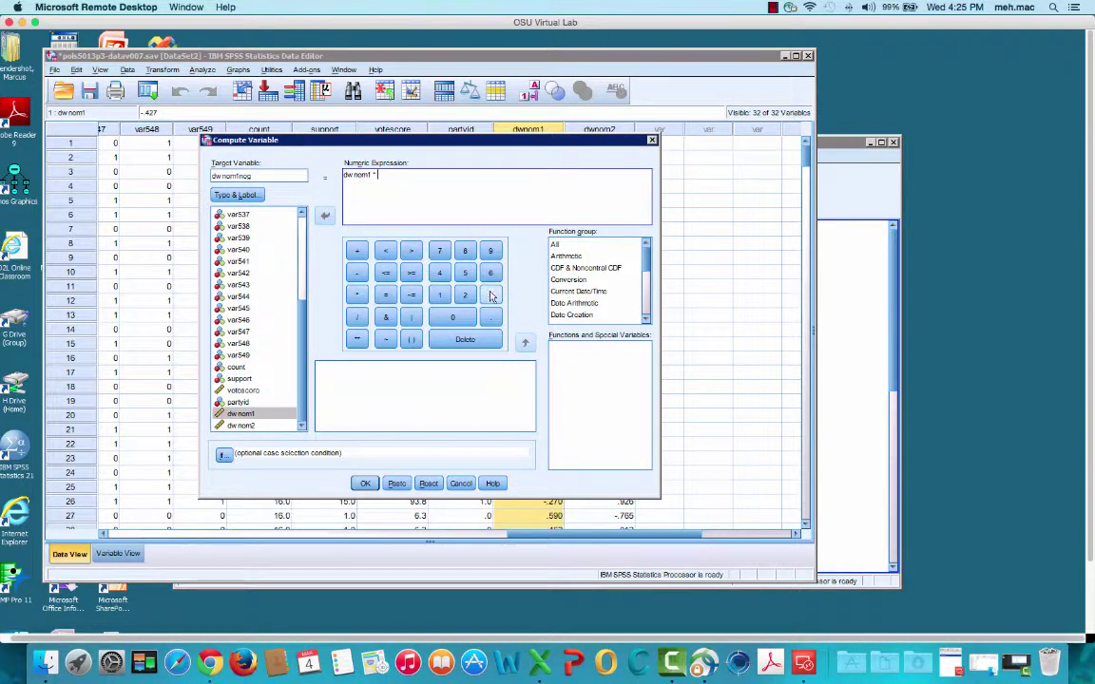
click(356, 273)
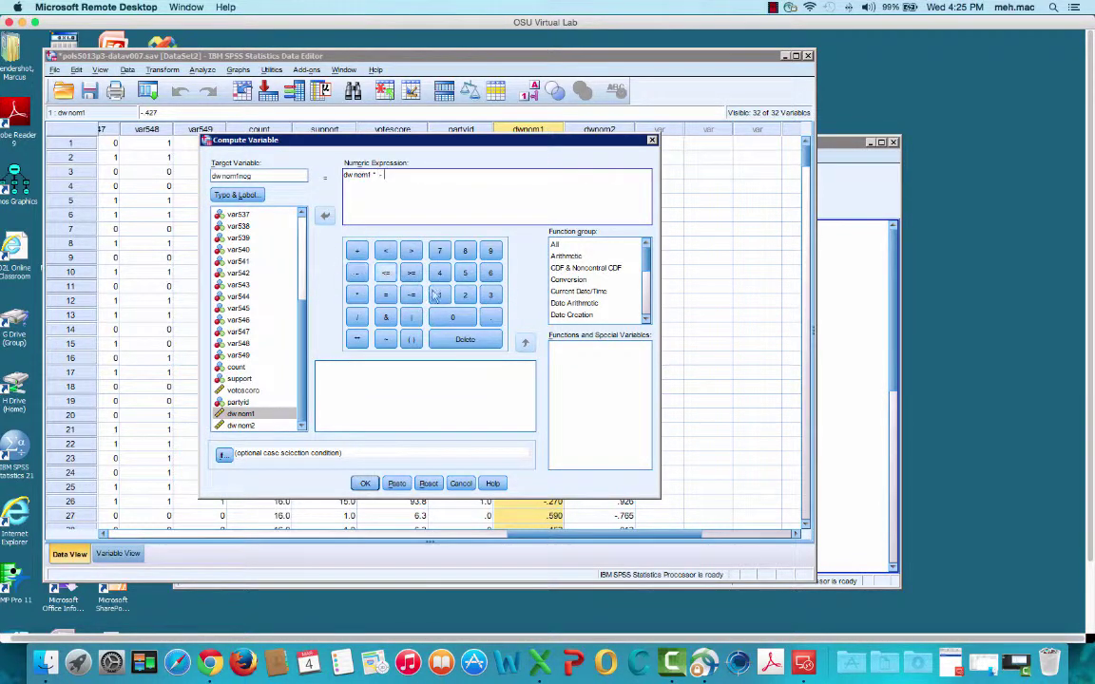
click(443, 296)
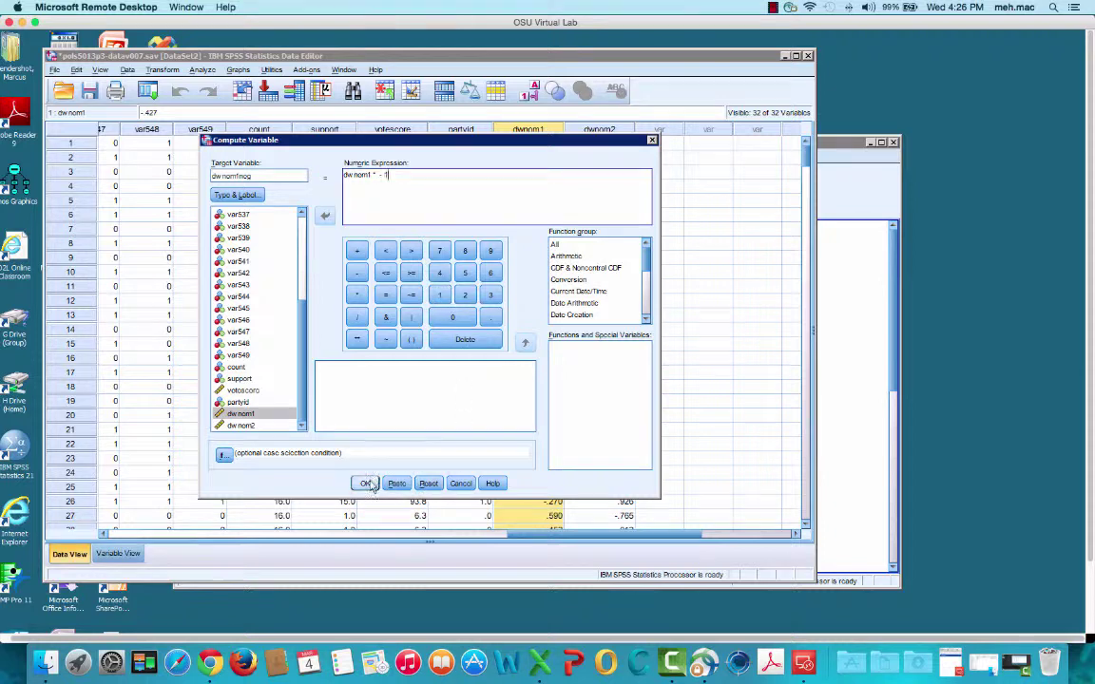
click(367, 483)
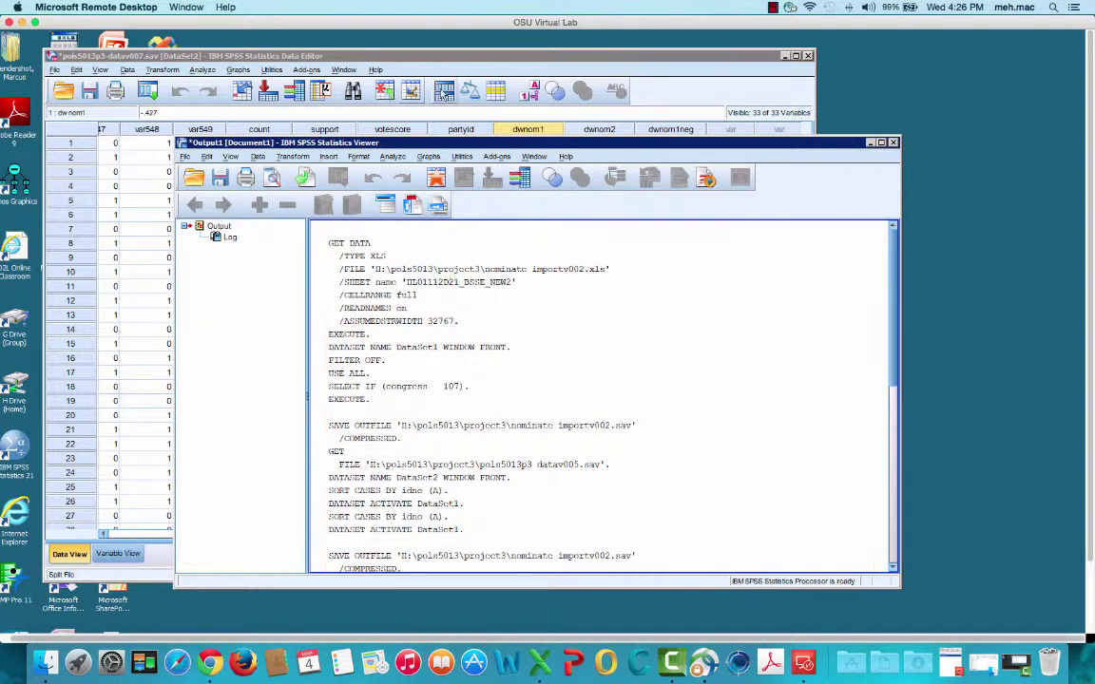
Check the dwnom1neg column in the data and move the variable between dwnom1 and dwnom2 in the variable list
click(498, 65)
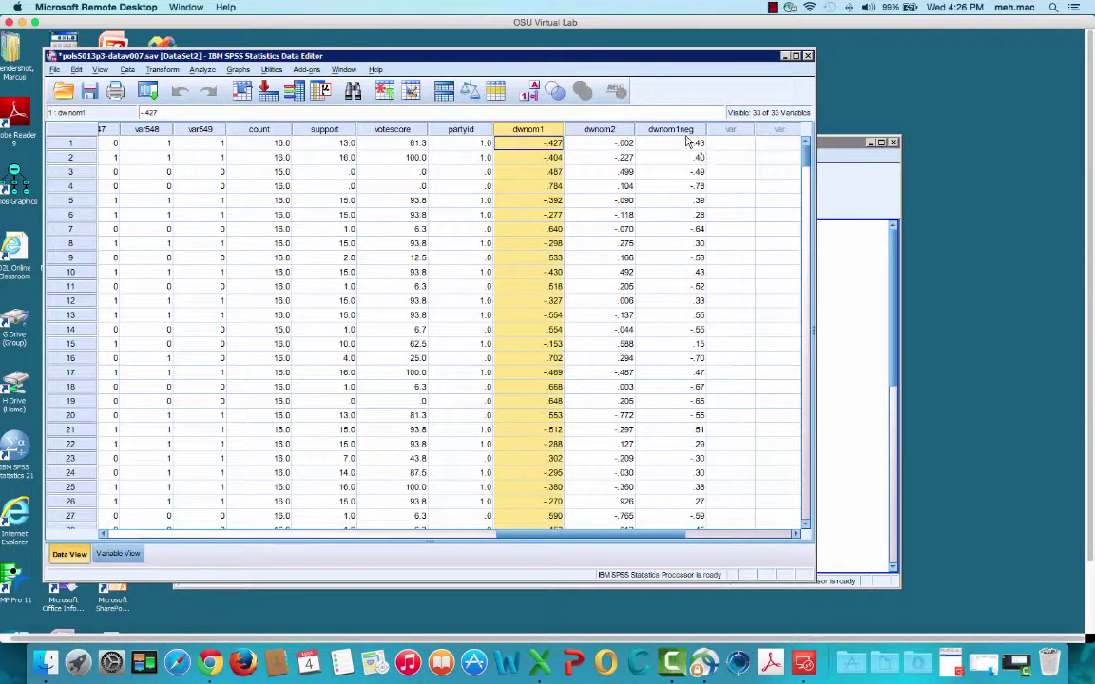
click(684, 142)
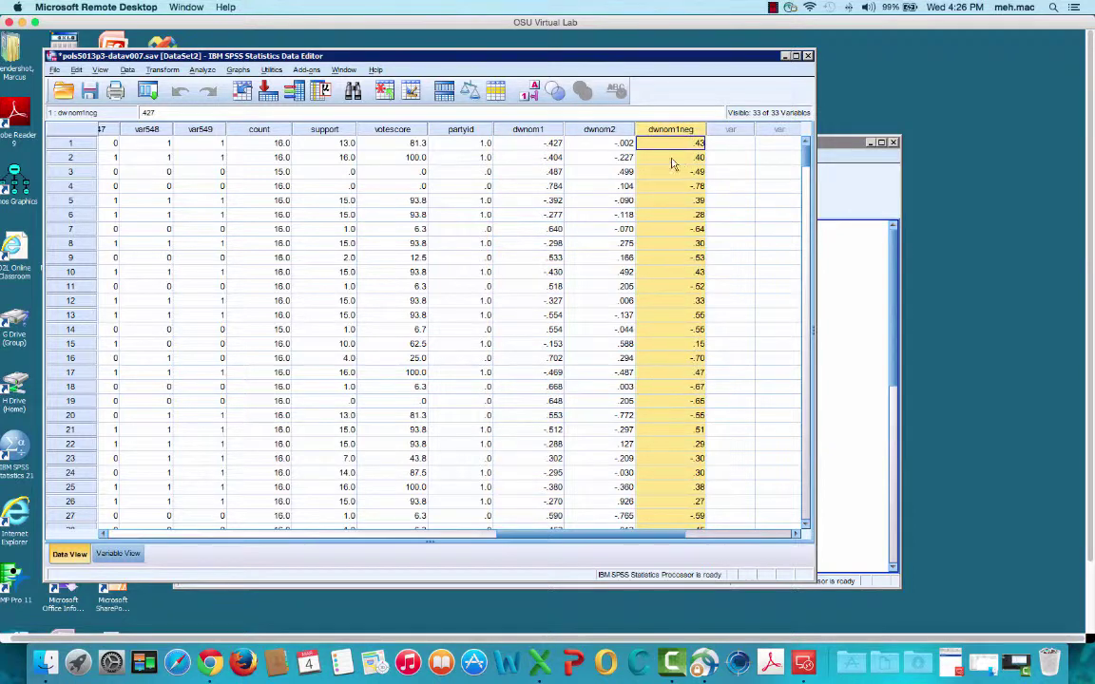
click(120, 554)
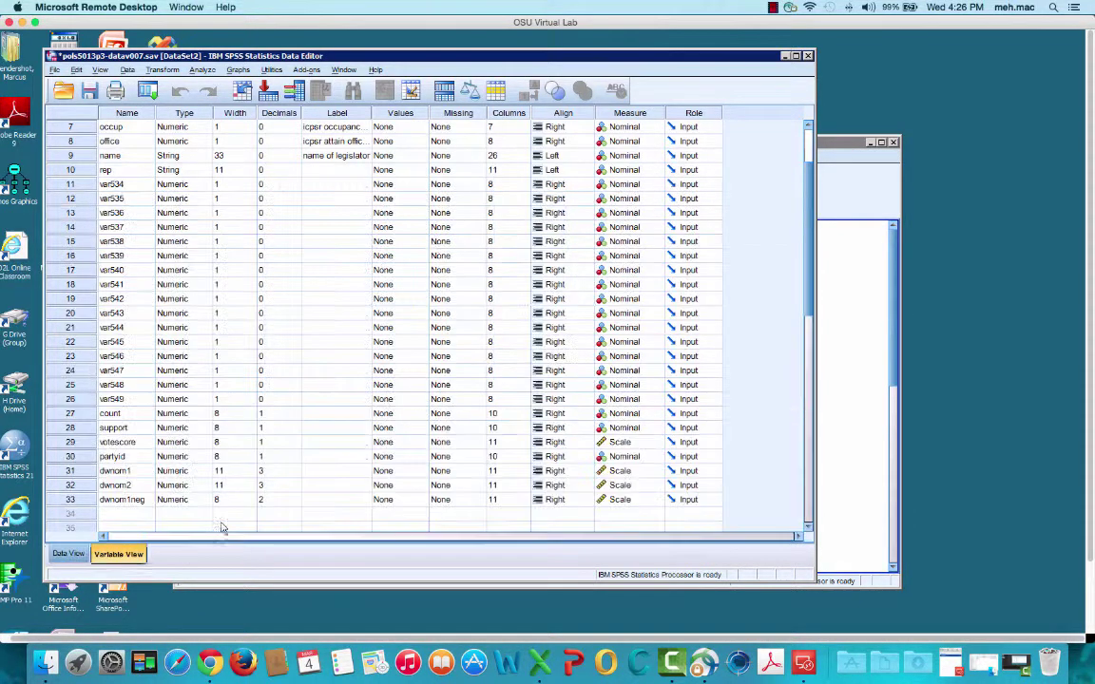
click(72, 501)
drag(73, 499, 79, 487)
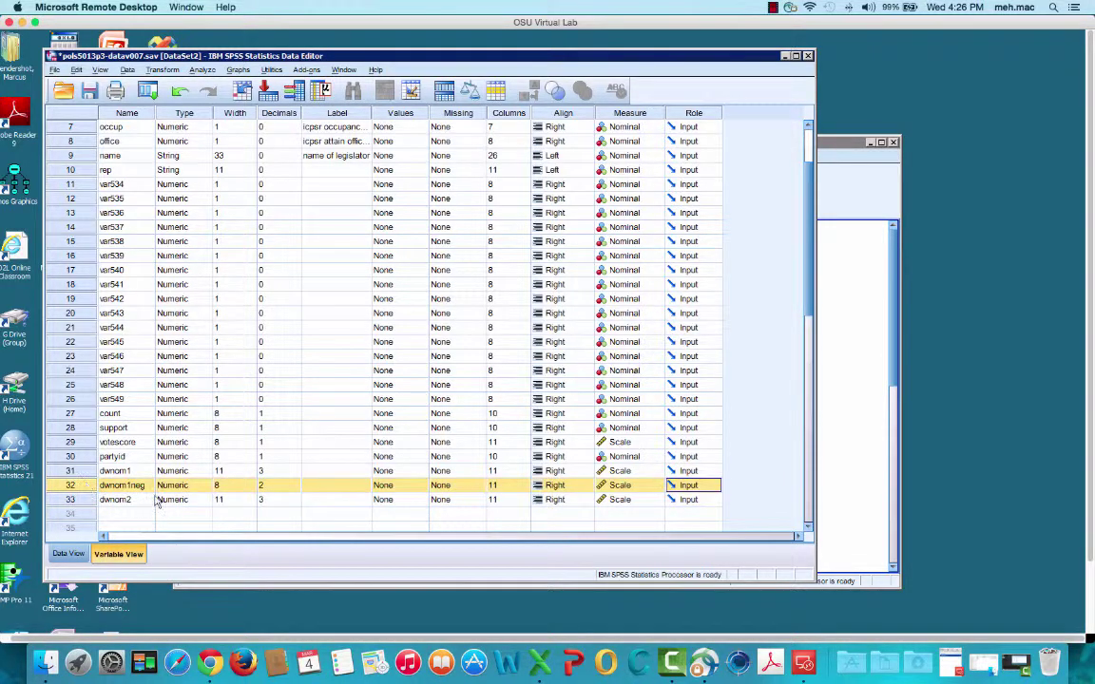
Set the decimals of dwnom1neg to 3 to match dwnom1, and compare the widths of the two variables
click(283, 470)
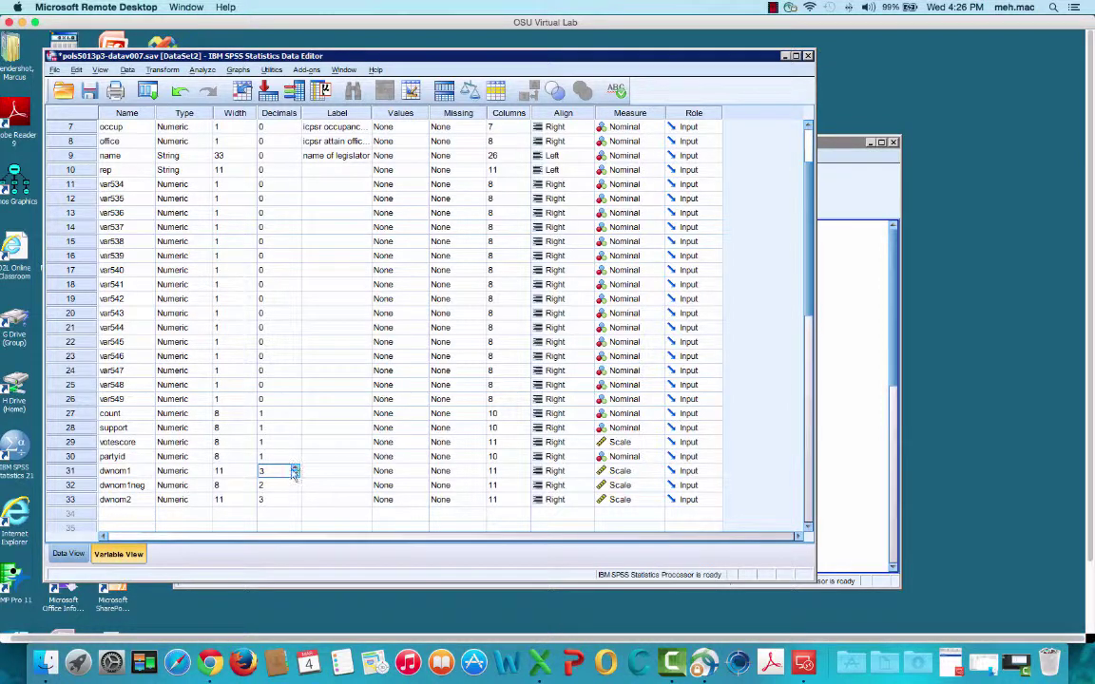
key(Return)
click(296, 483)
click(228, 485)
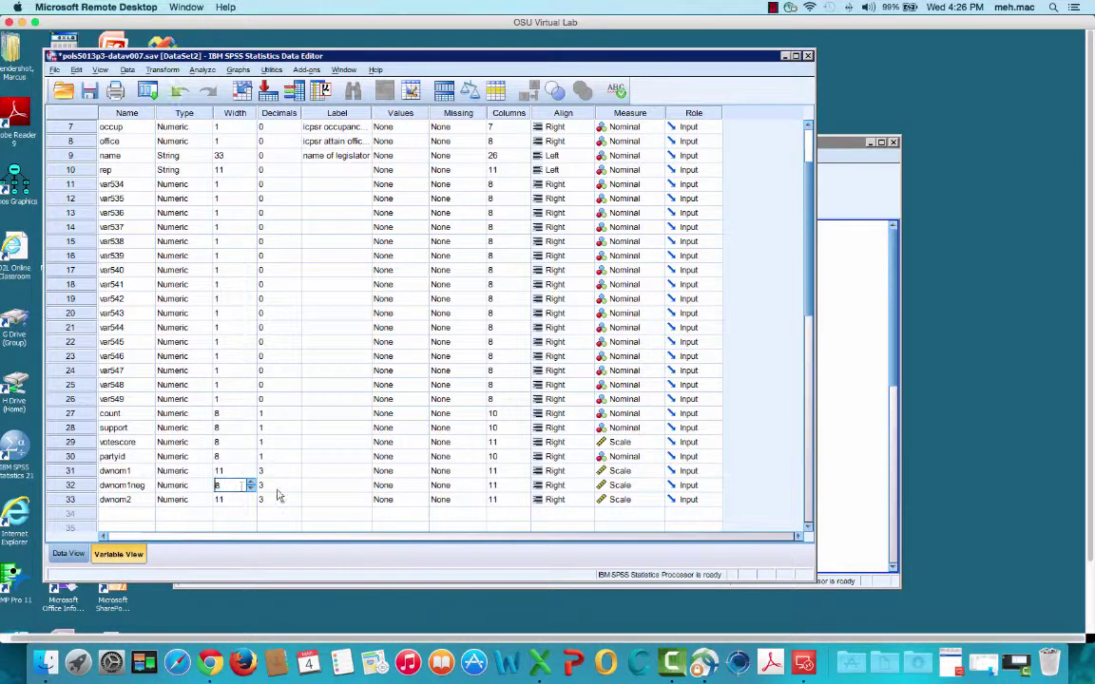
click(233, 471)
click(231, 486)
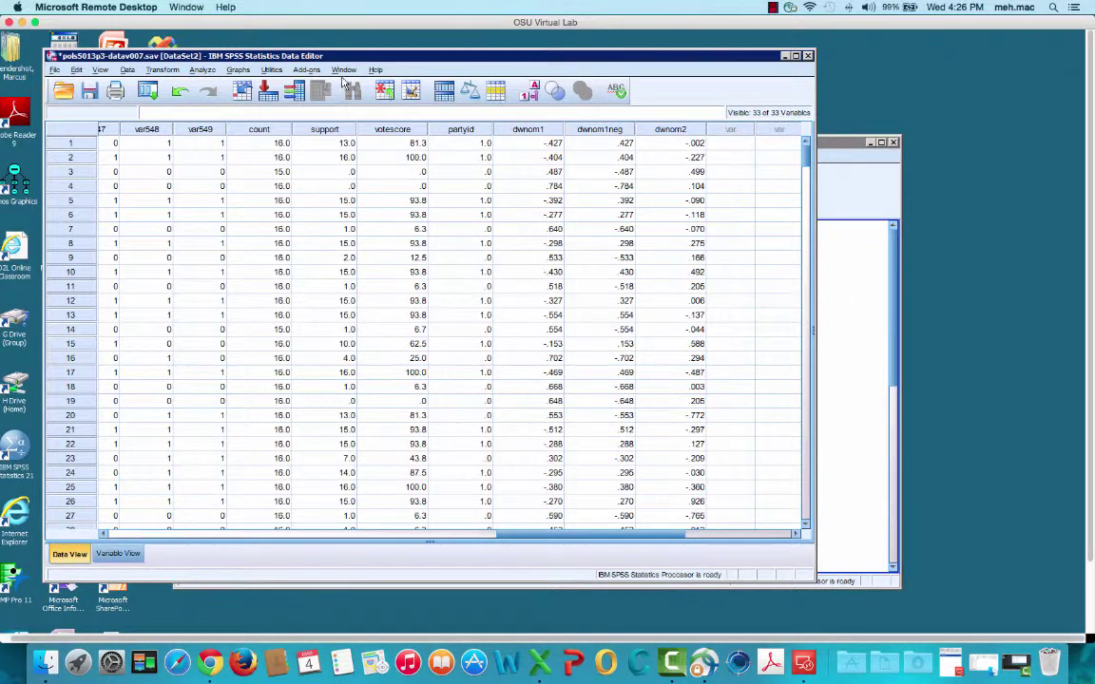
Run a two-tailed Pearson bivariate correlation of partyid and dwnom2 and check the resulting correlation table
click(203, 70)
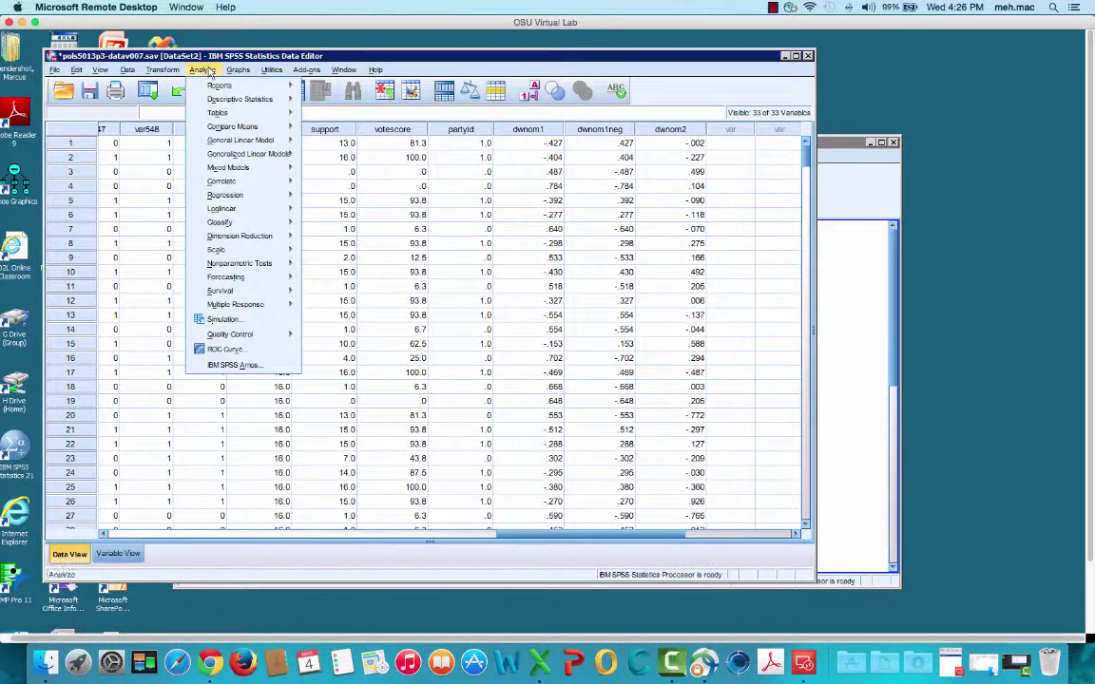
click(238, 186)
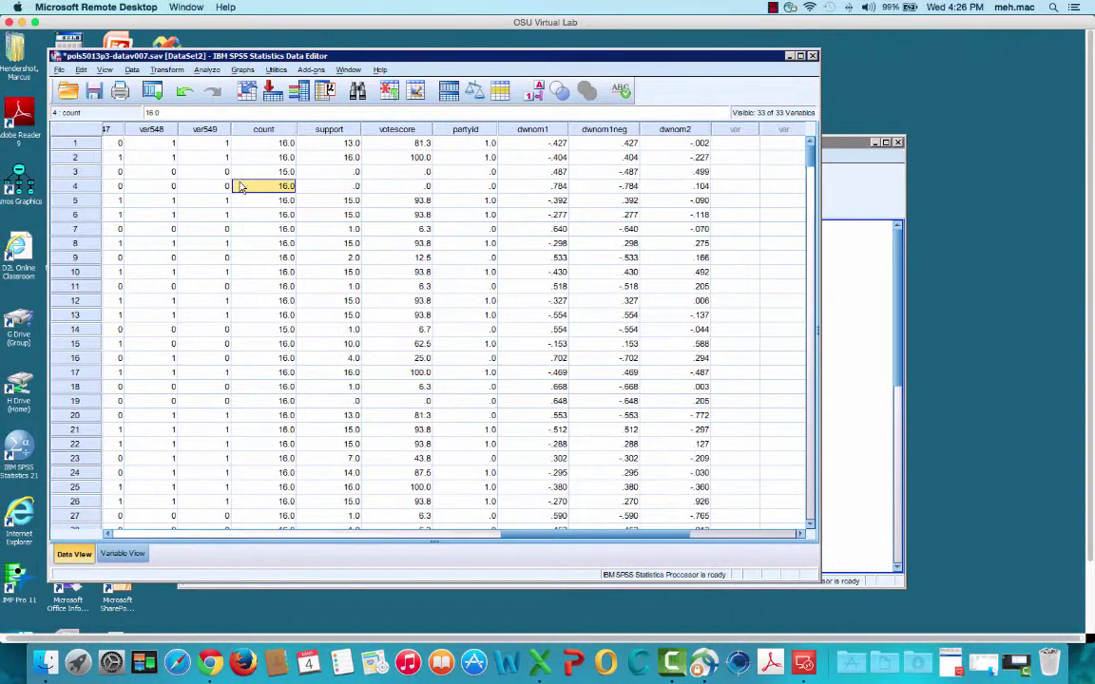
click(205, 70)
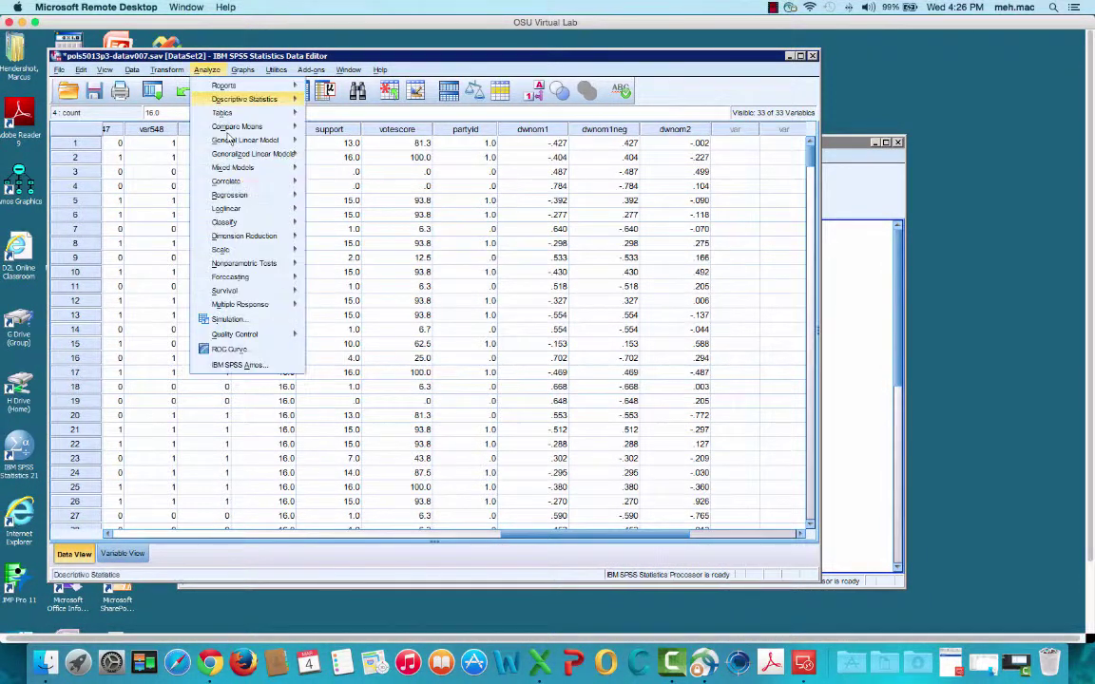
mouse_move(280, 181)
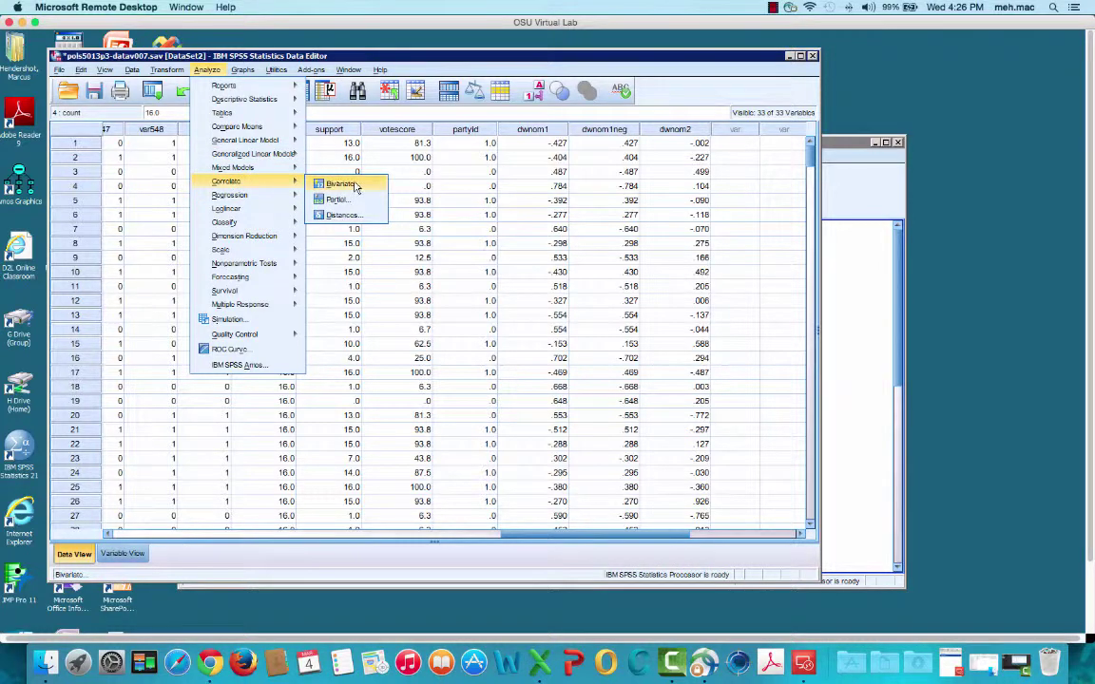
click(323, 180)
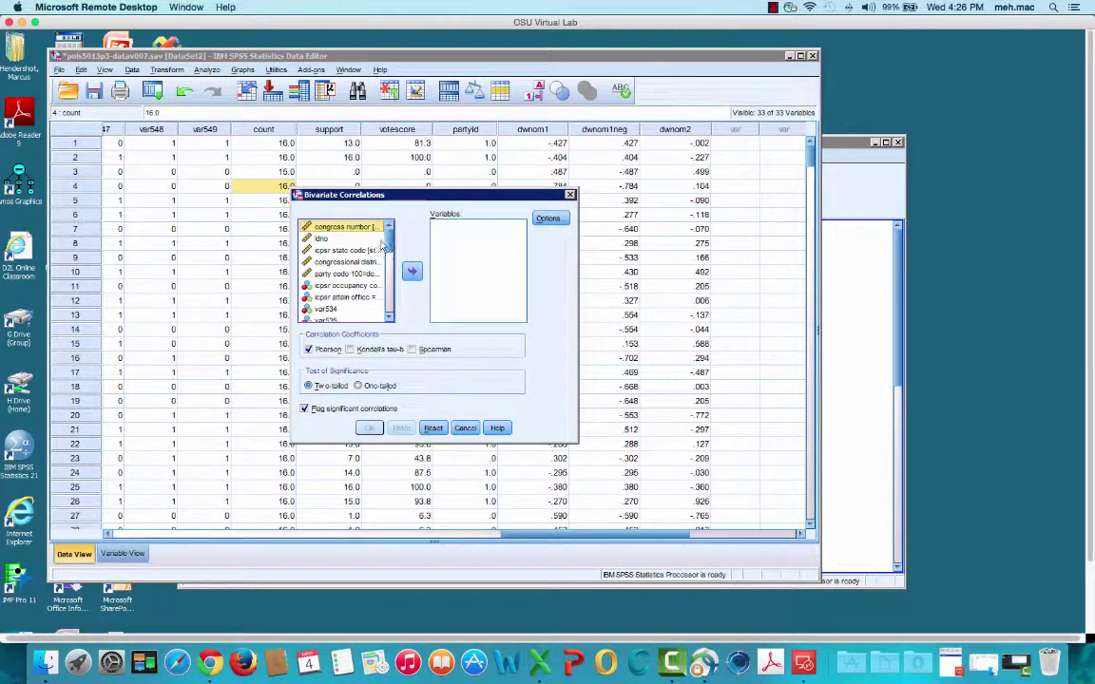
scroll(362, 271, down, 10)
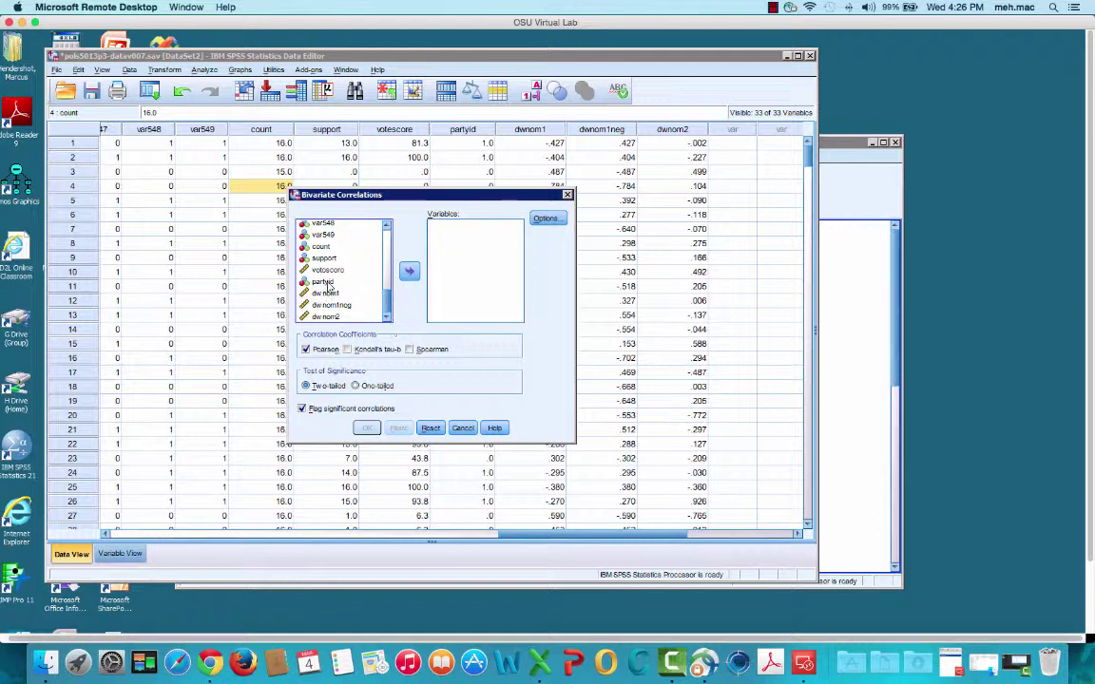
click(324, 282)
click(409, 271)
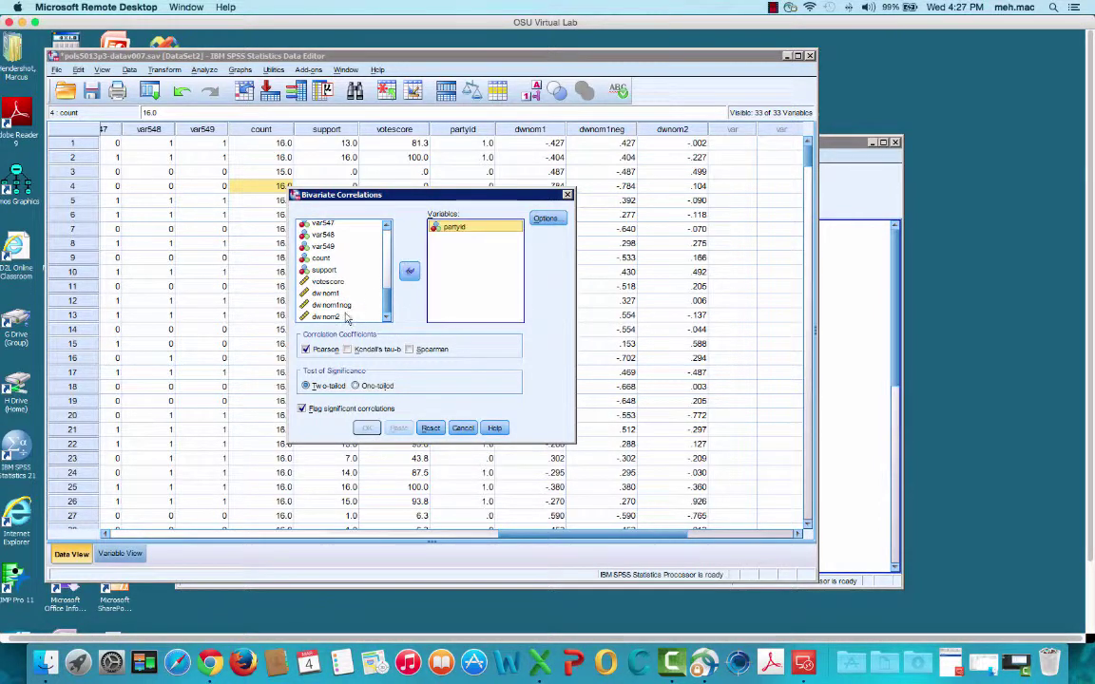
click(326, 317)
click(408, 272)
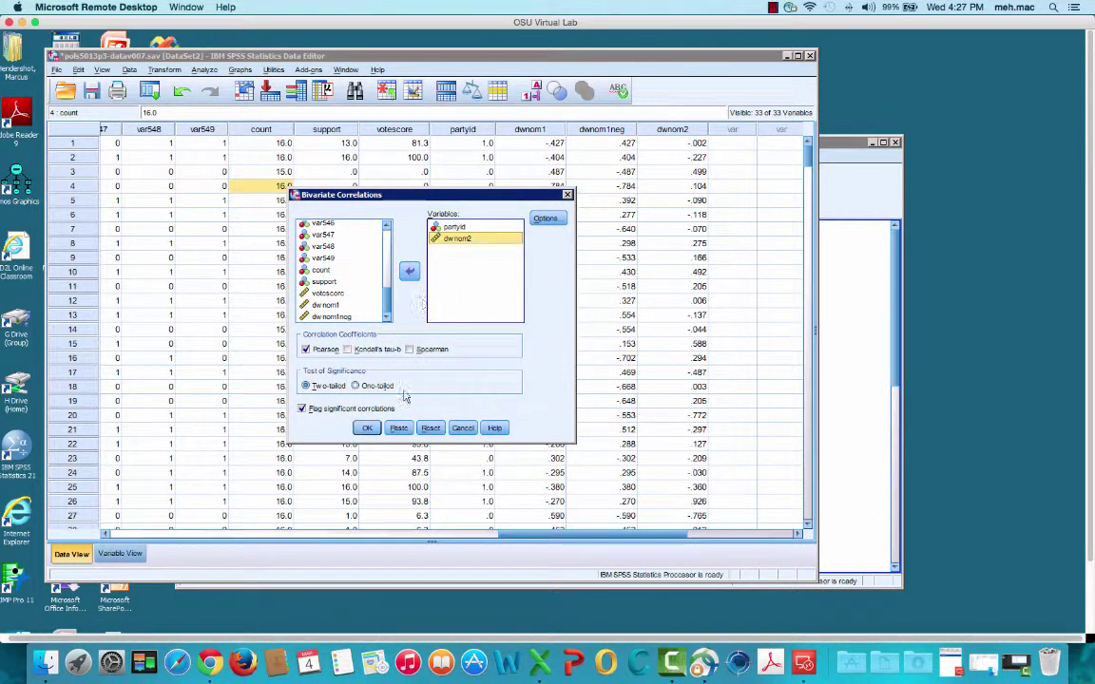
click(367, 429)
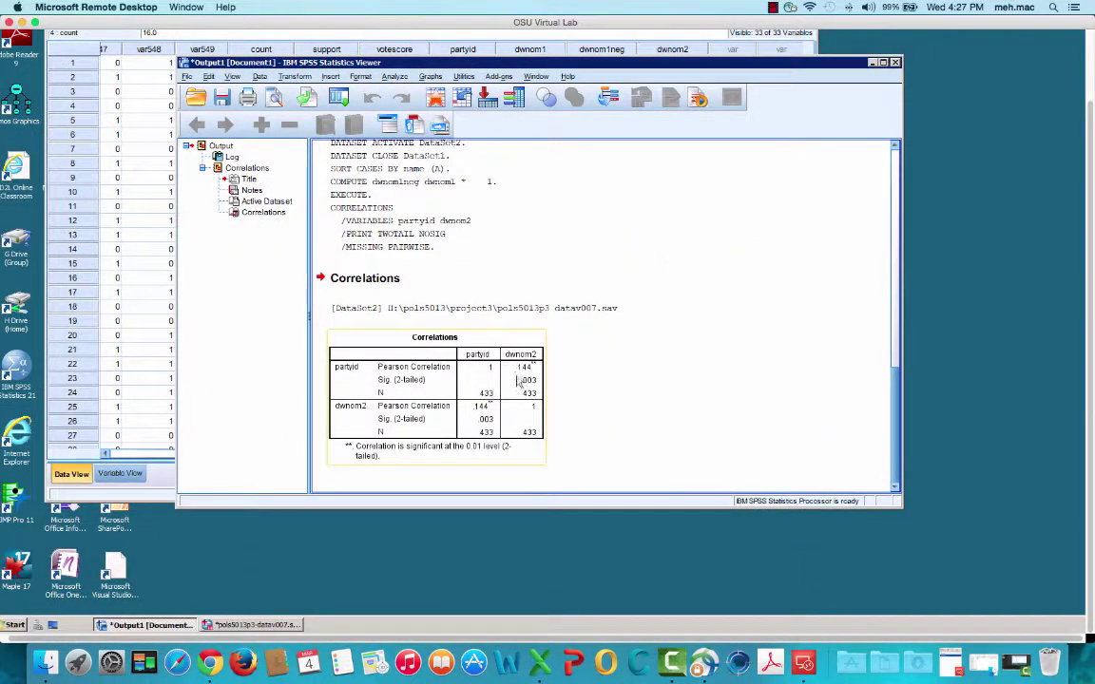
click(524, 374)
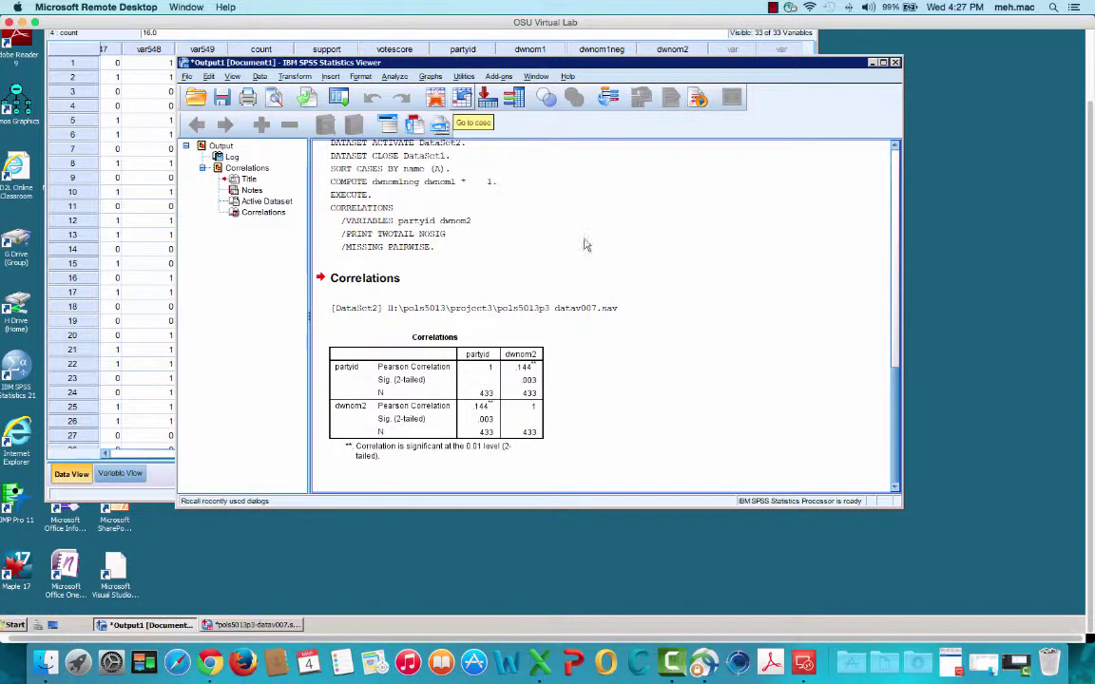
Return to the dataset and look through its rows down to the last case and back to the first
click(133, 123)
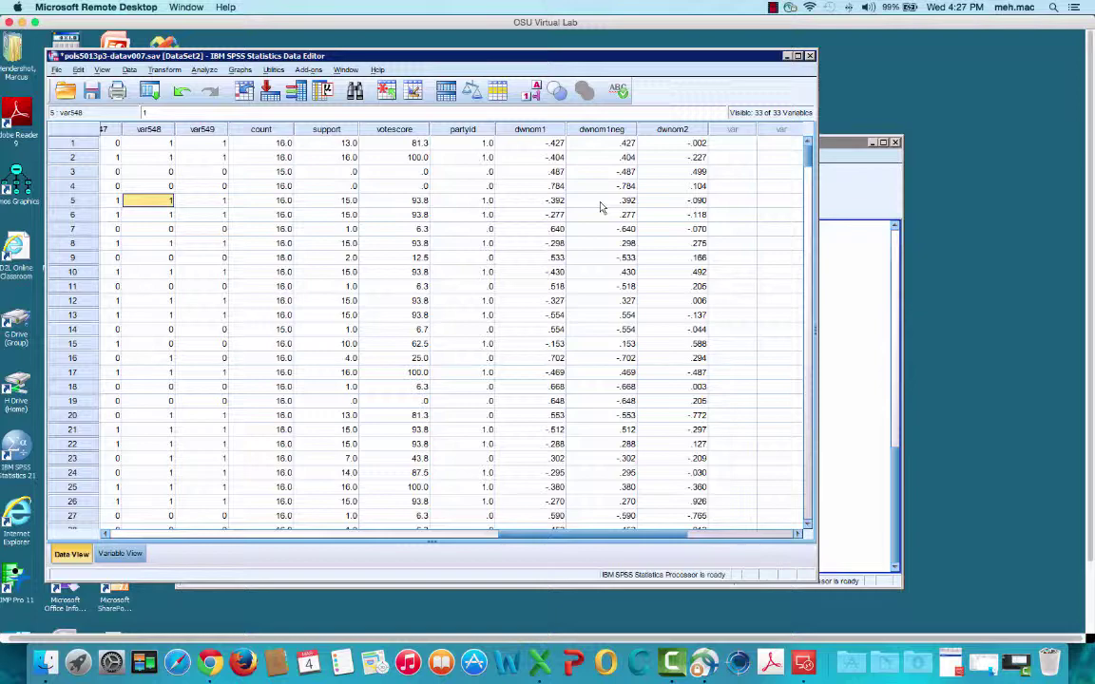
scroll(601, 208, down, 20)
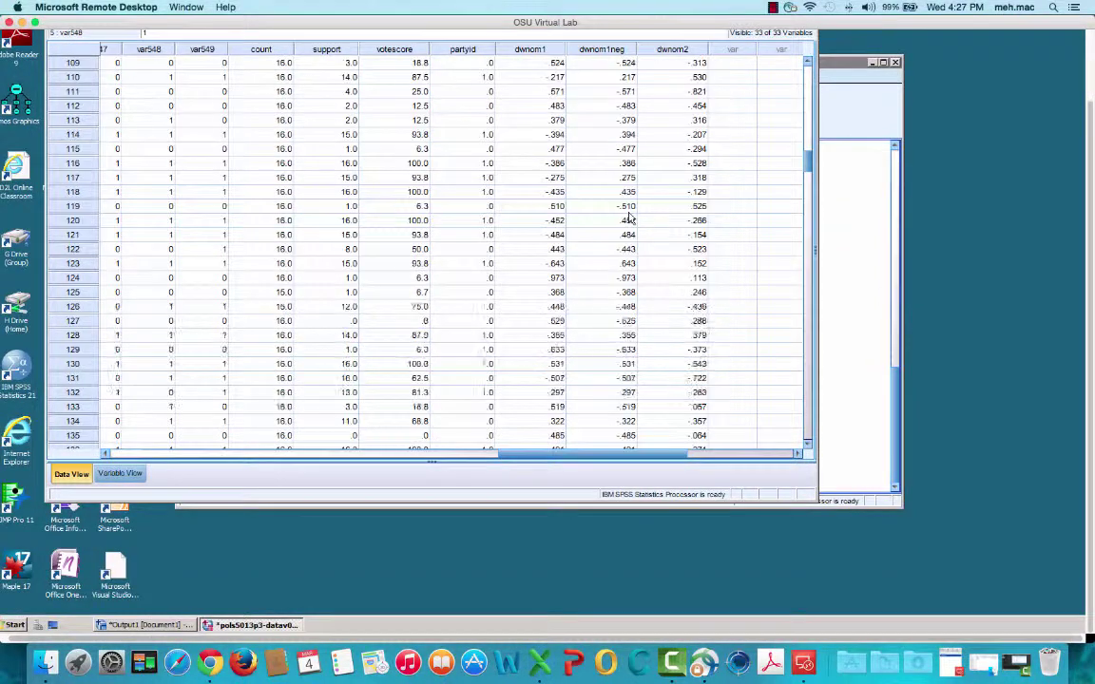
scroll(628, 218, down, 20)
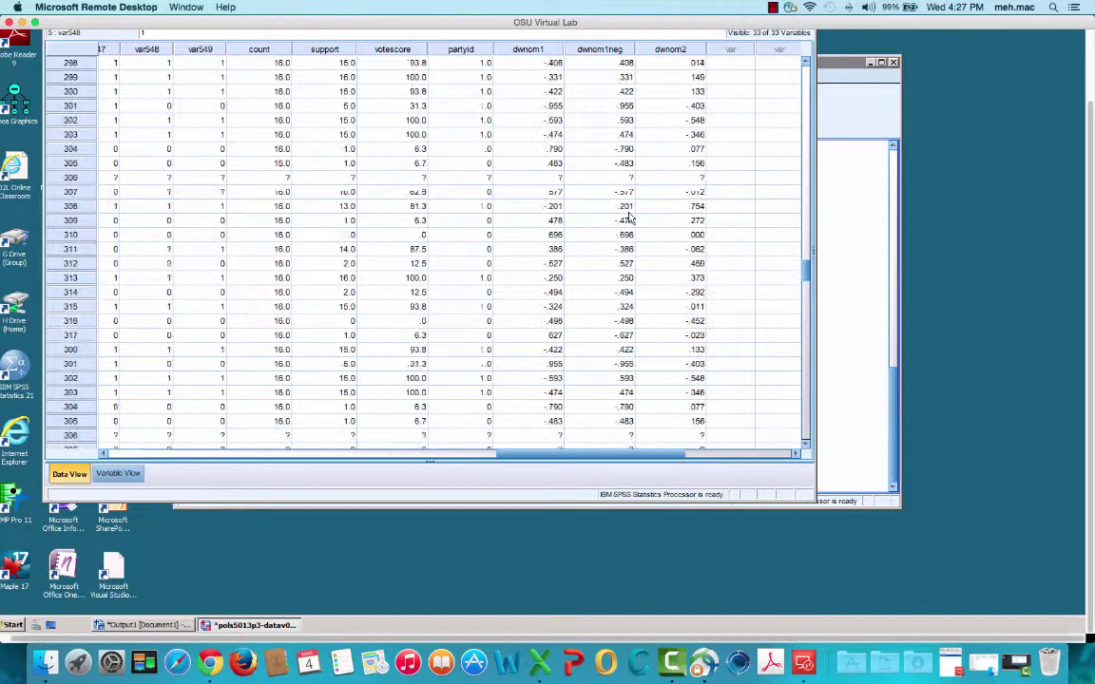
scroll(627, 219, down, 20)
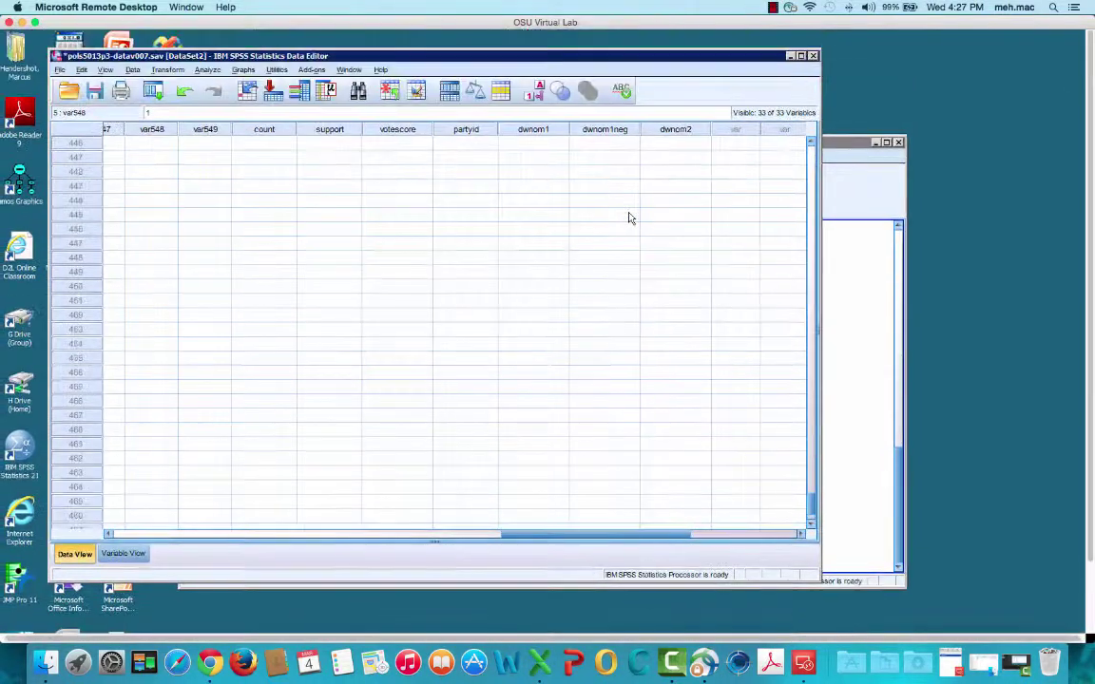
scroll(629, 218, up, 3)
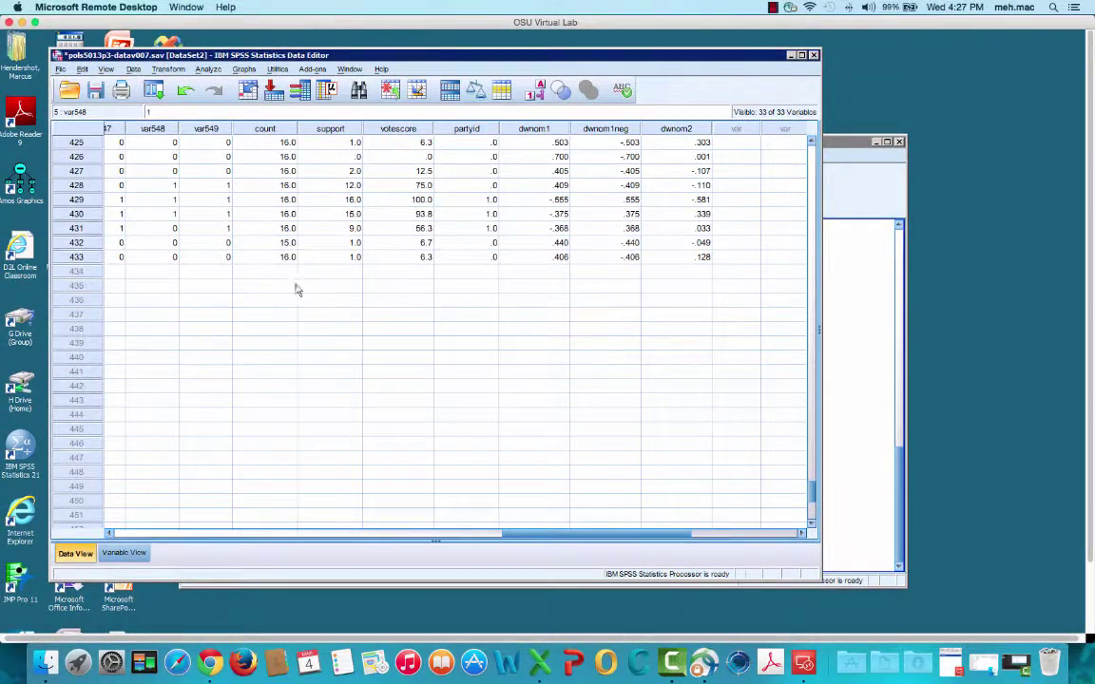
scroll(599, 282, up, 20)
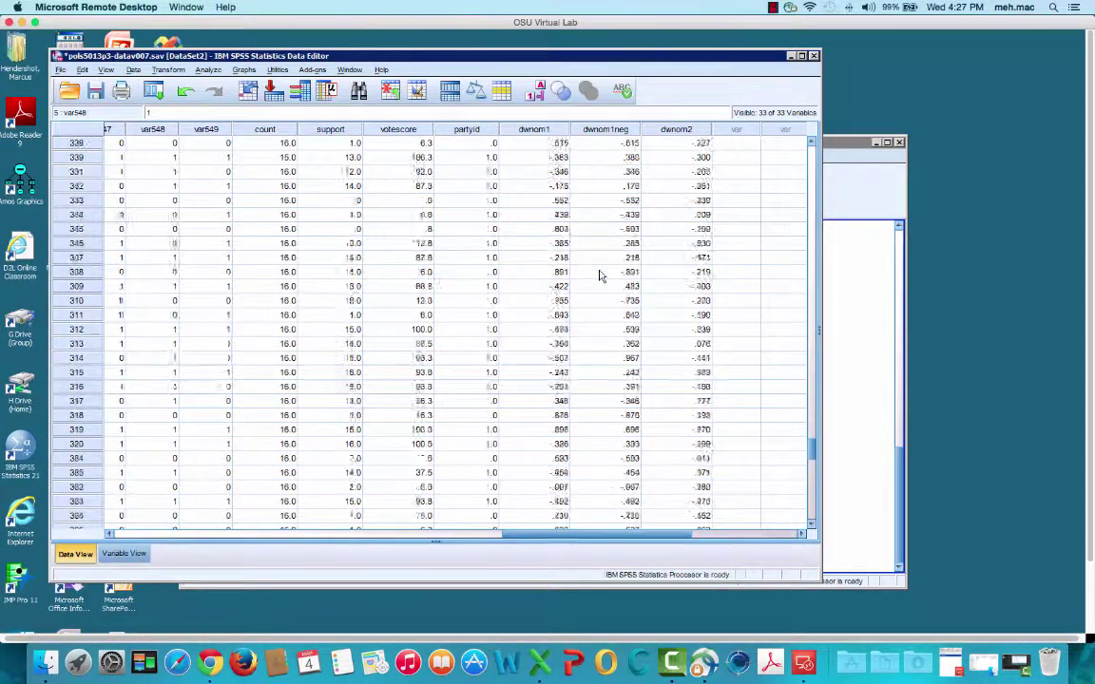
scroll(598, 275, up, 20)
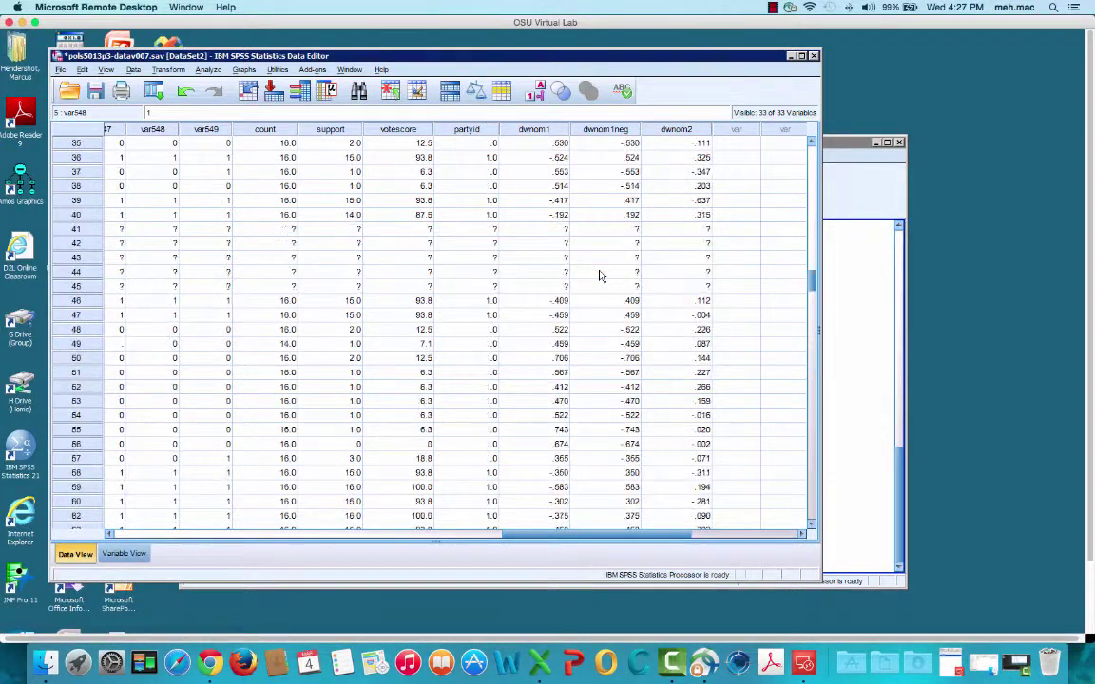
Review the votescore, partyid, dwnom1neg and dwnom2 values of the first case
click(407, 144)
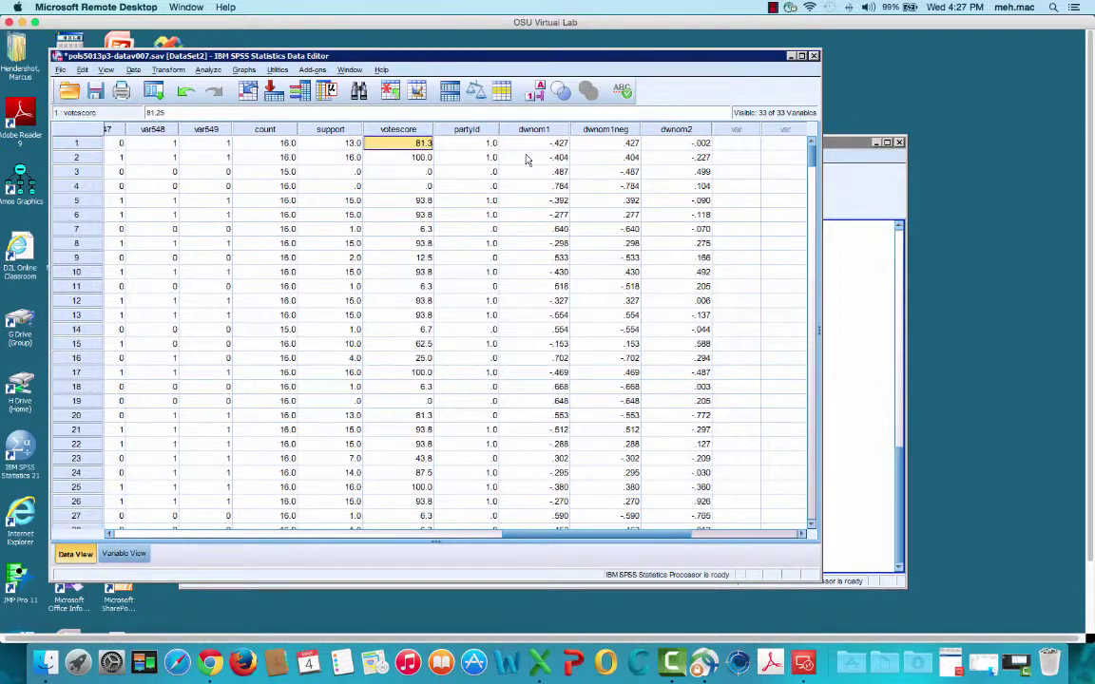
click(490, 144)
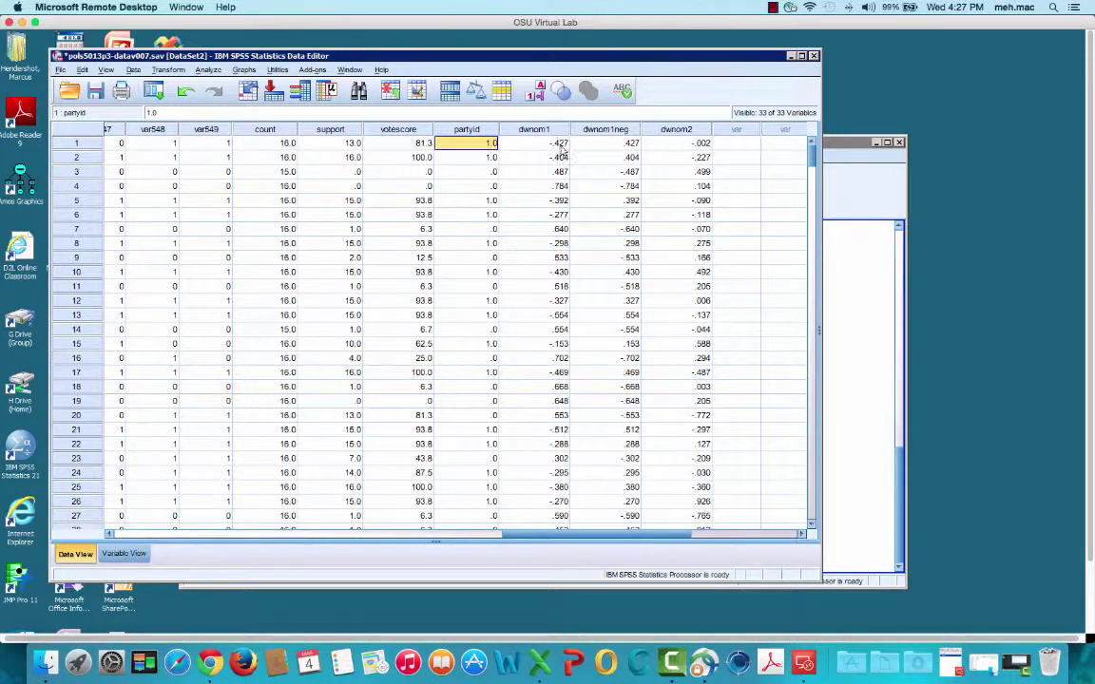
click(613, 144)
click(665, 144)
click(632, 145)
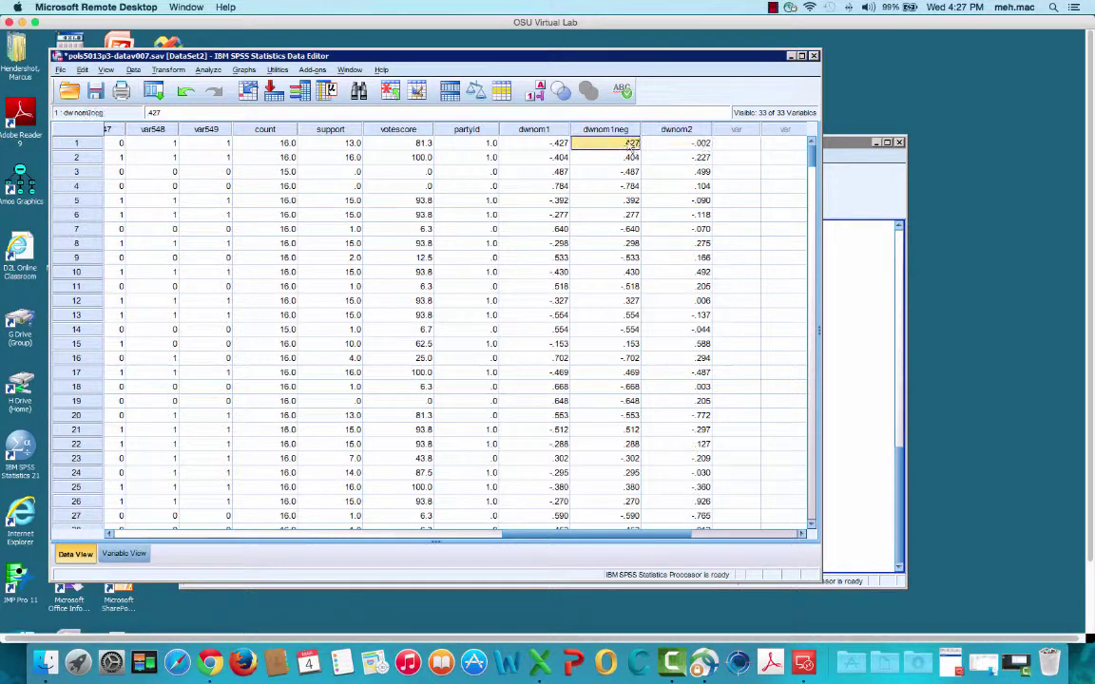
key(Tab)
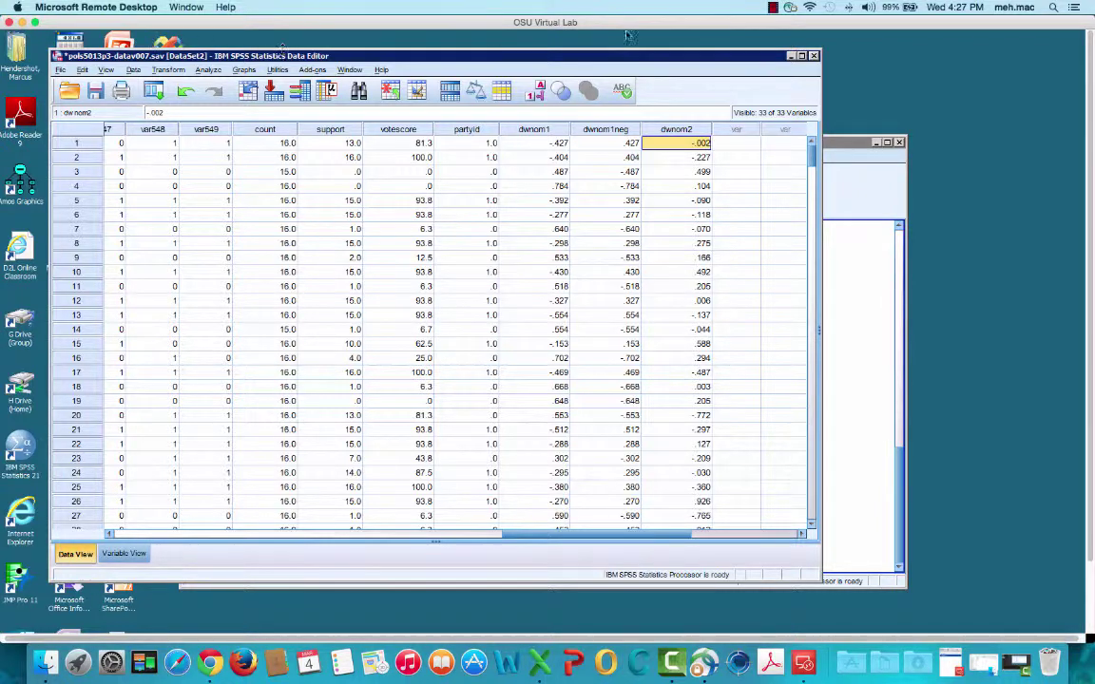
click(773, 9)
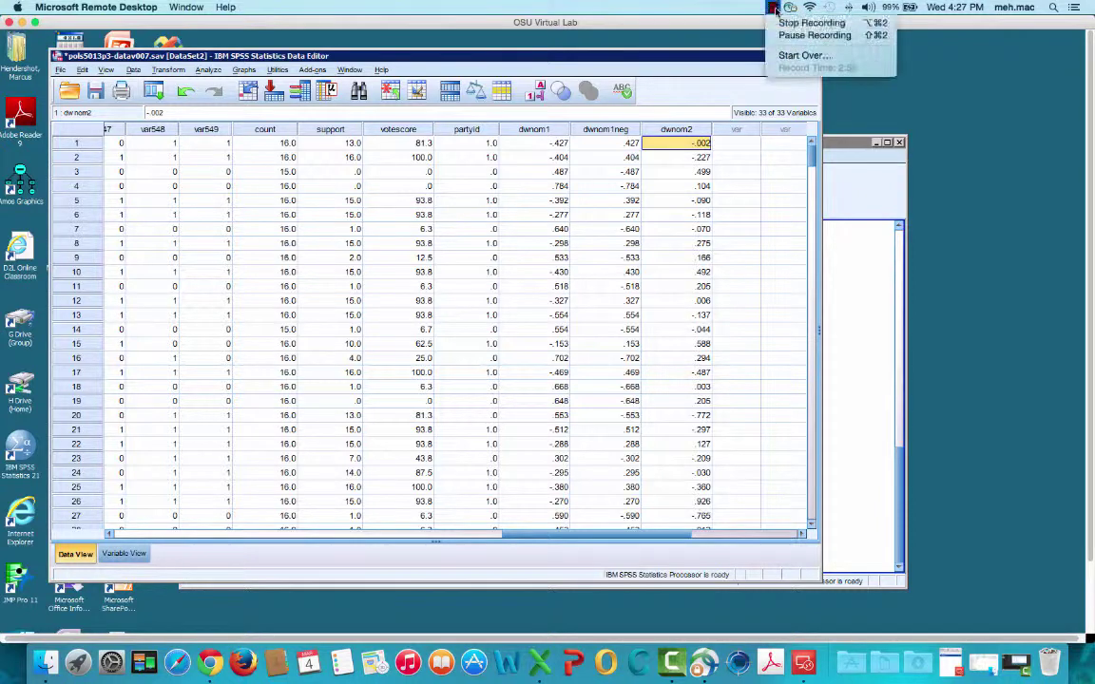